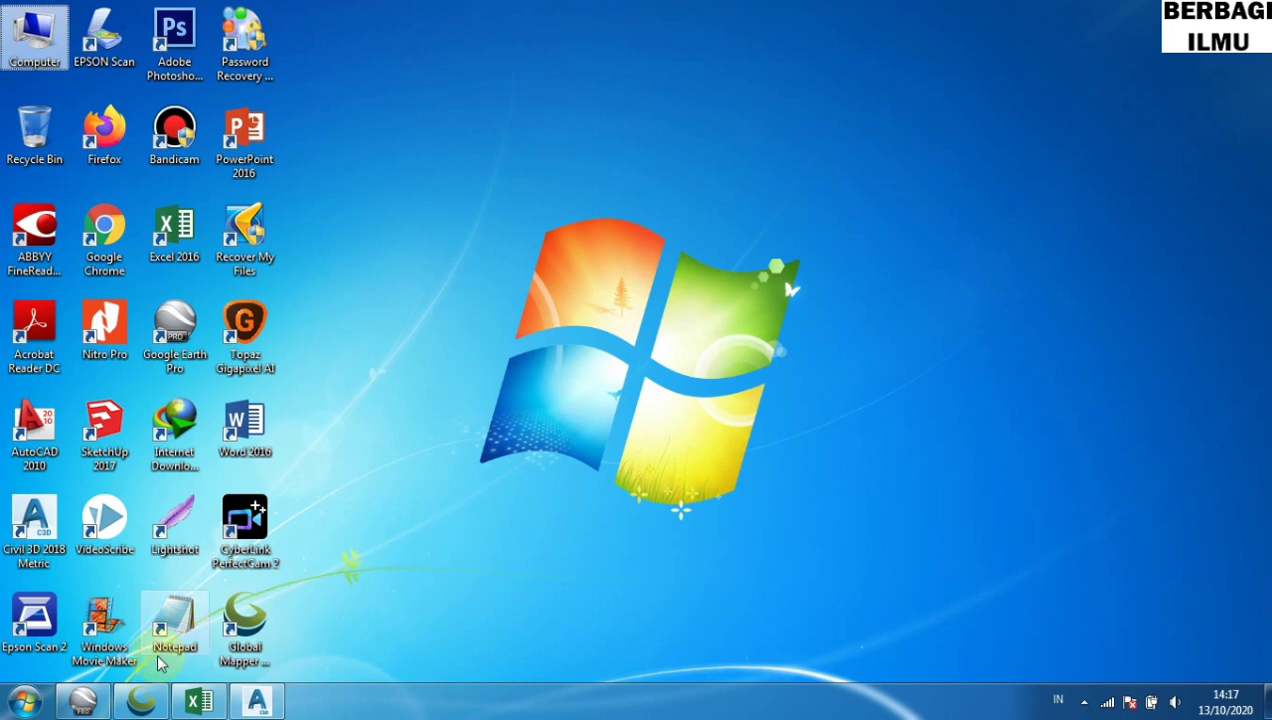
# Switch to Google Earth Pro, search for Gunung Burniklieuteun in Aceh Tengah, and zoom in on the mountain
pyautogui.click(86, 700)
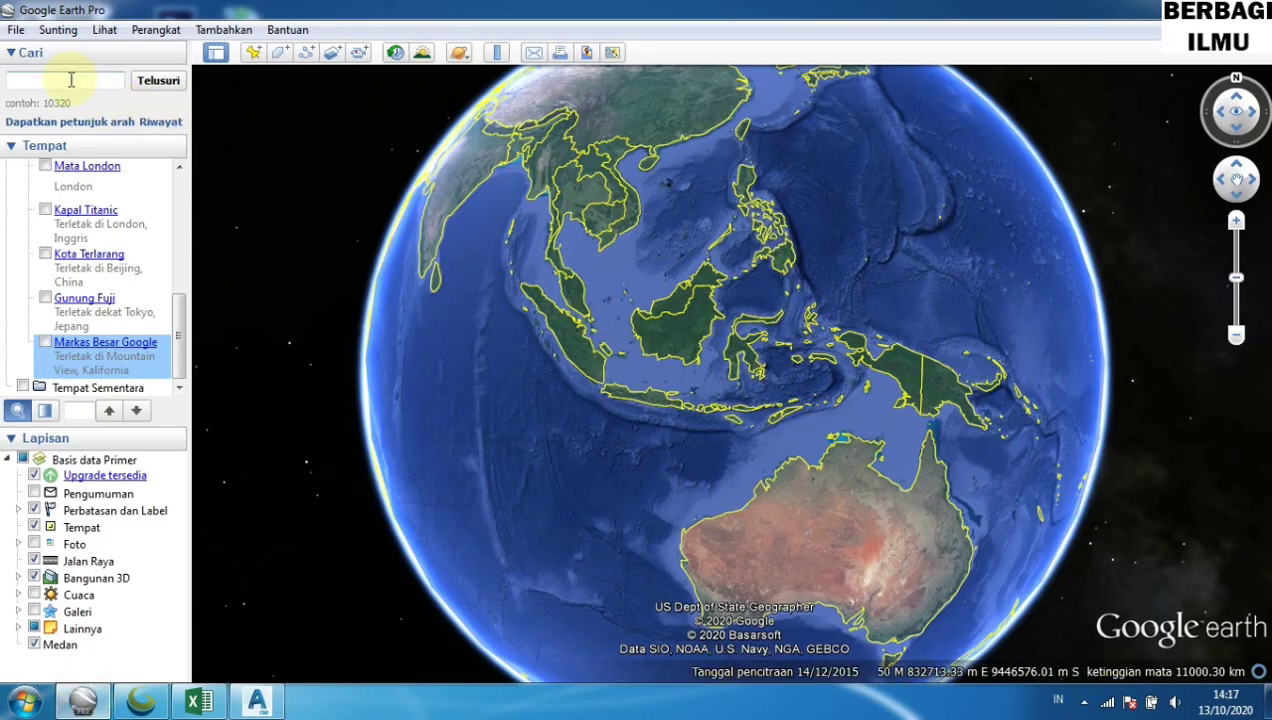
pyautogui.click(71, 80)
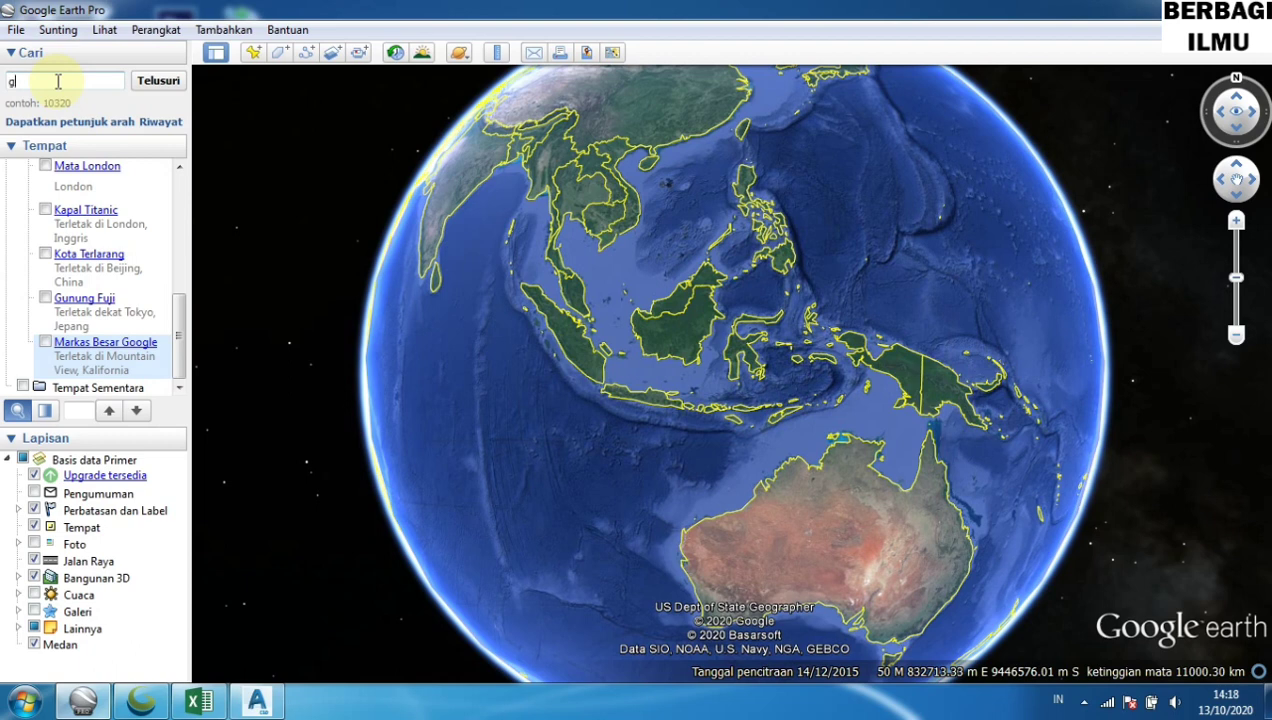
pyautogui.write('unung bur')
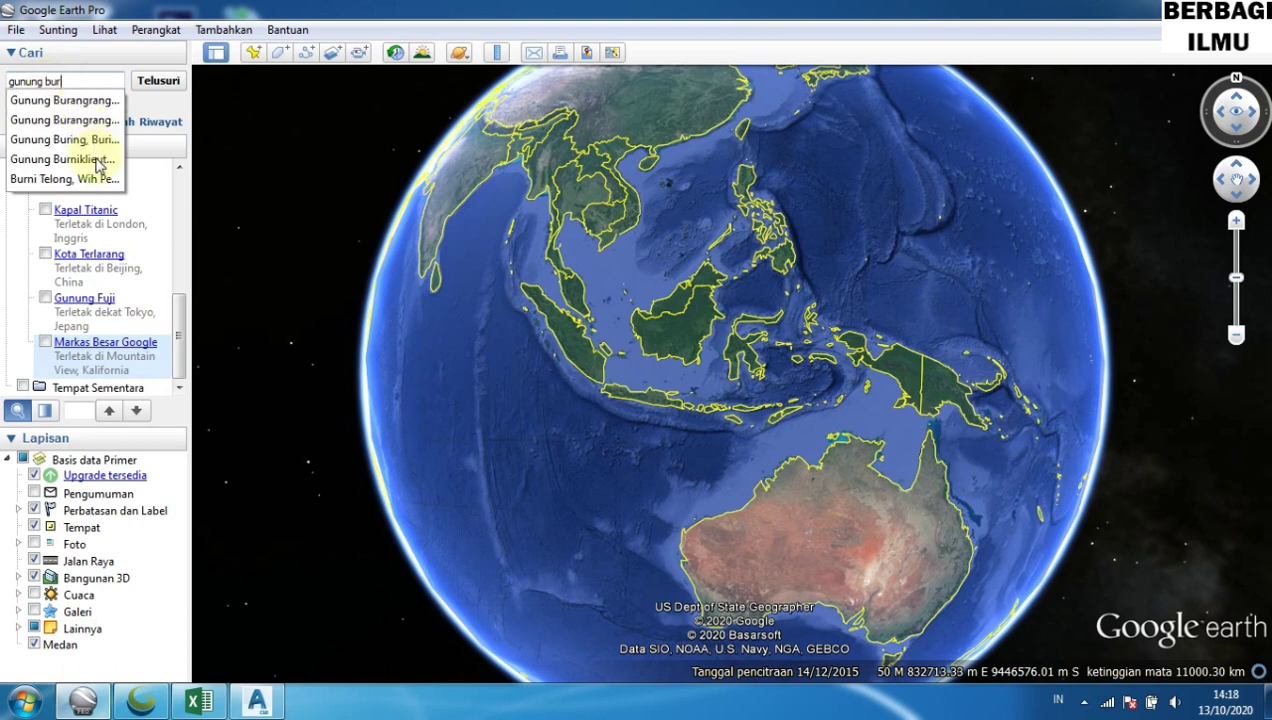
pyautogui.click(97, 160)
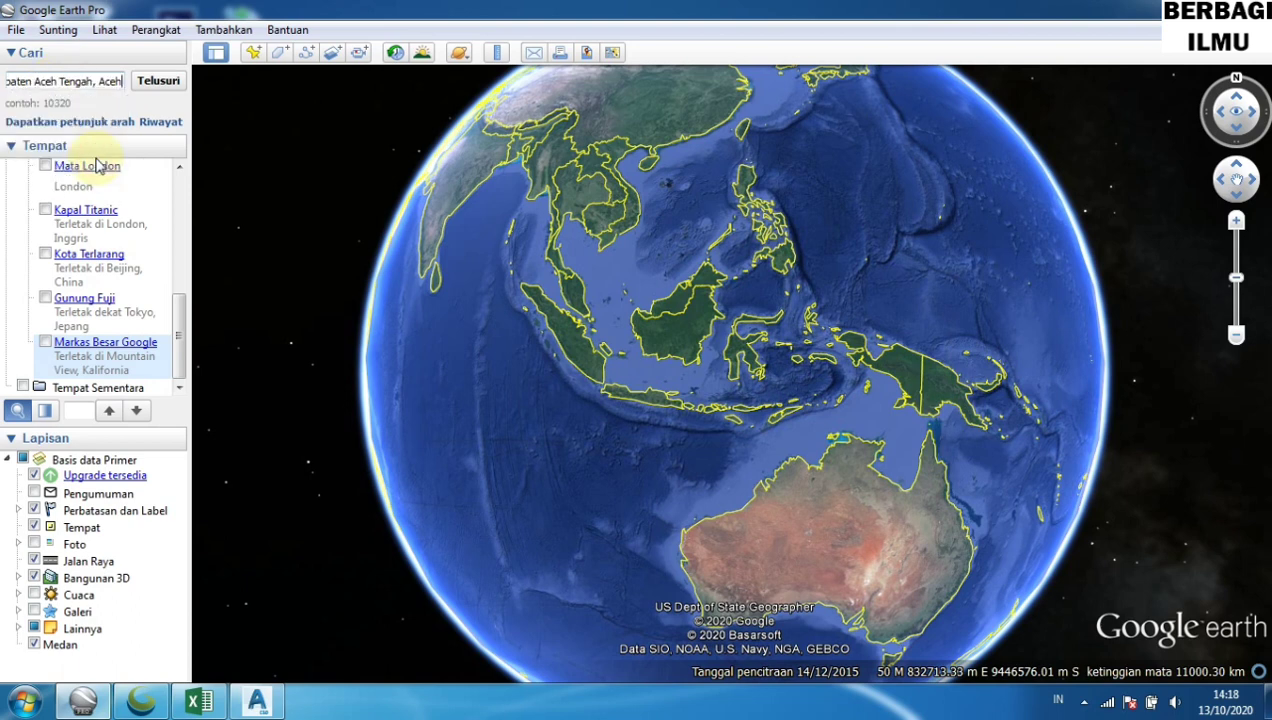
pyautogui.click(158, 81)
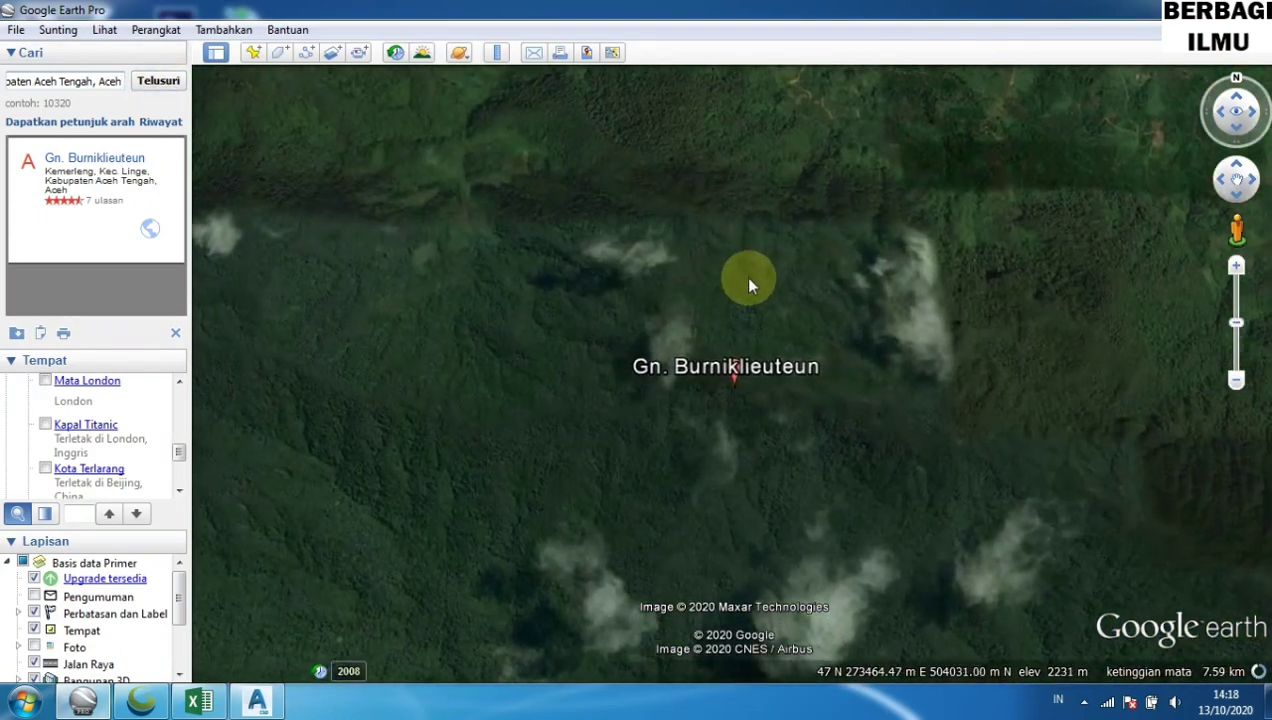
pyautogui.click(1237, 266)
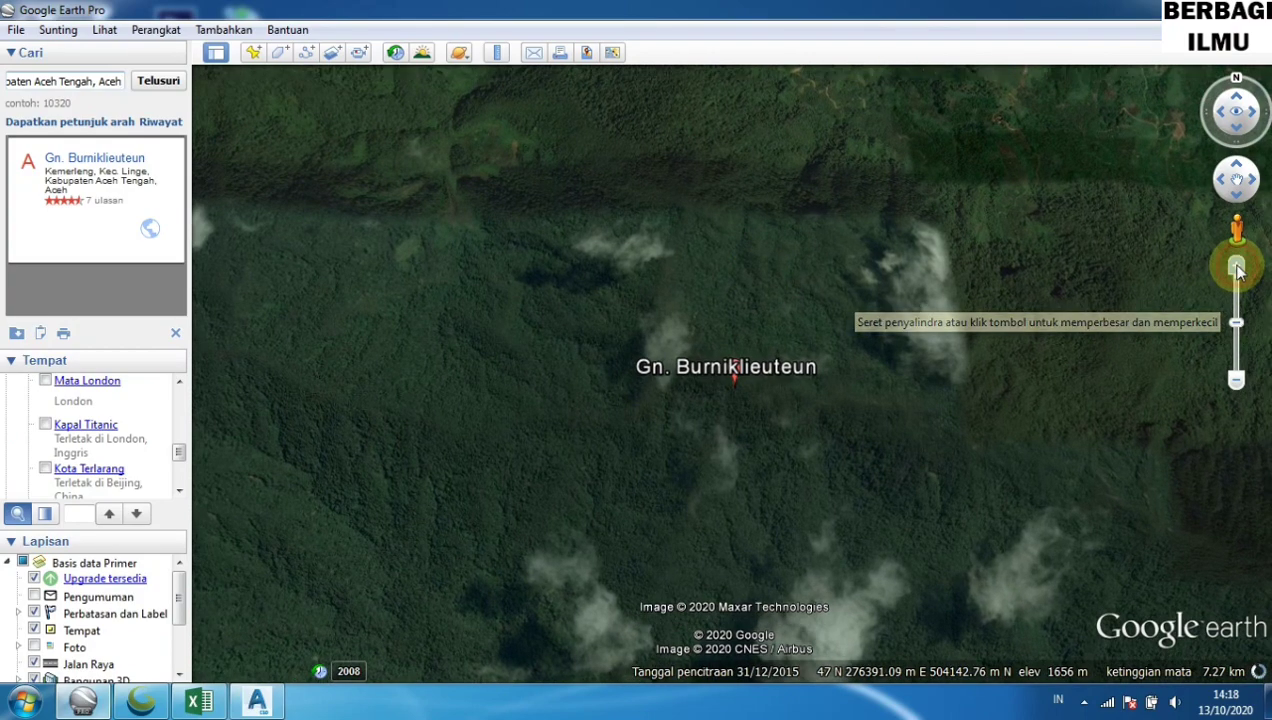
pyautogui.click(1237, 266)
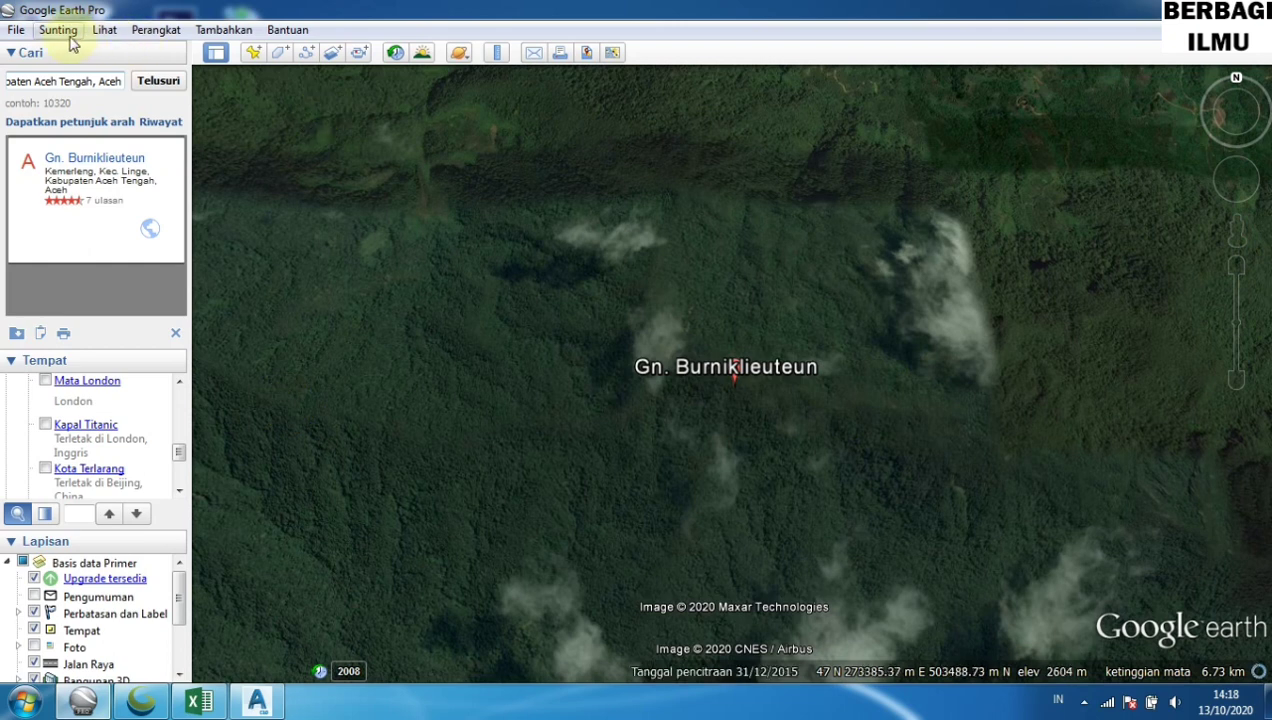
# Check that the 3D view options use Universal Transverse Mercator coordinates, metres and kilometres, and high-quality terrain, then accept them
pyautogui.click(155, 30)
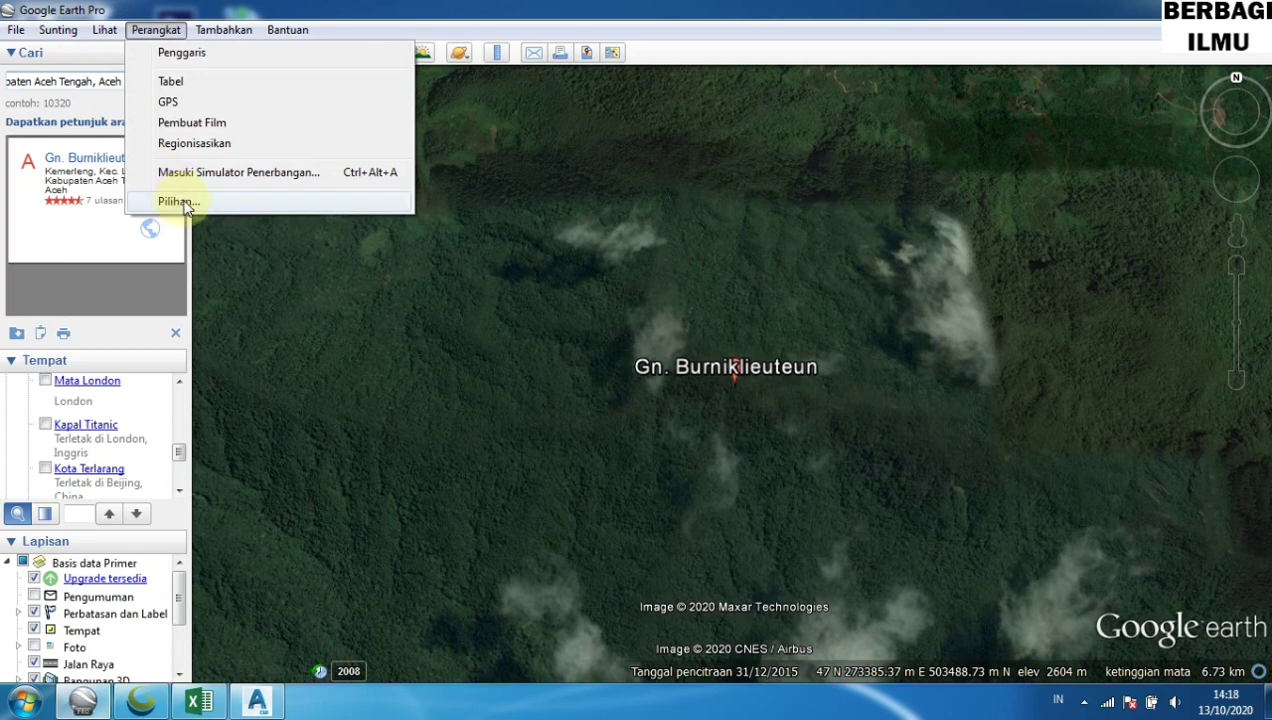
pyautogui.click(176, 201)
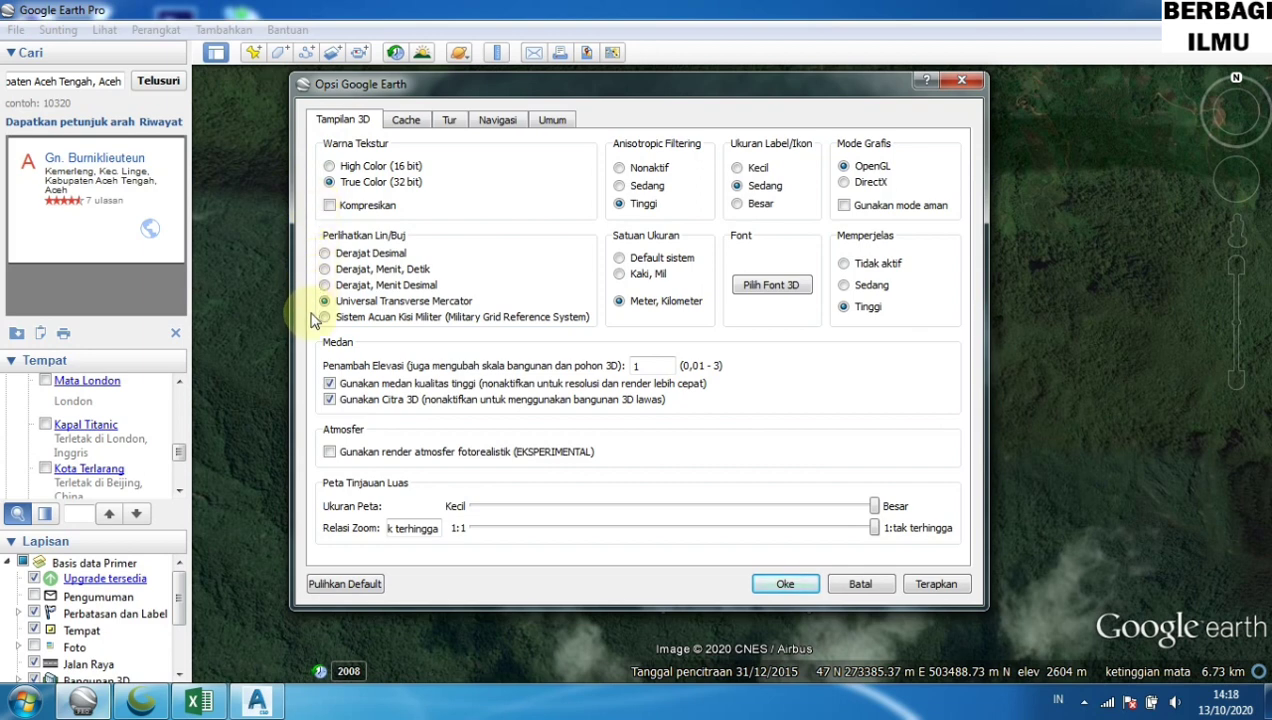
pyautogui.click(330, 383)
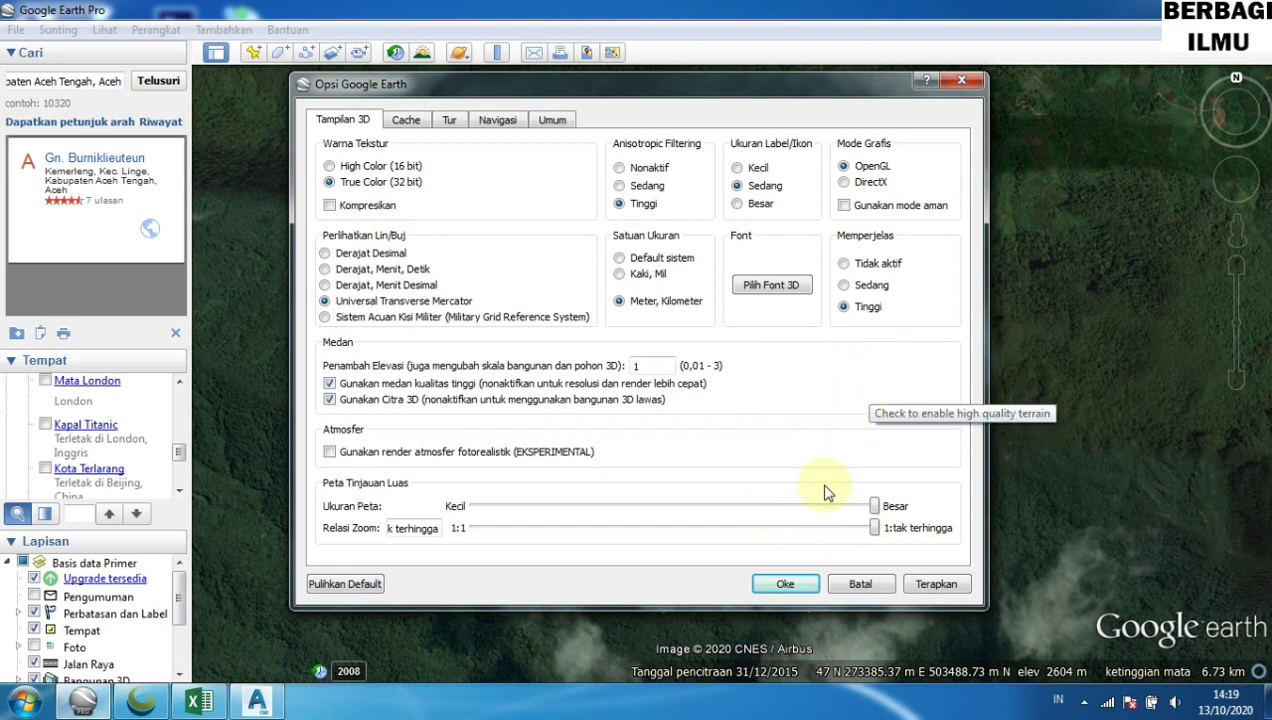
pyautogui.click(785, 584)
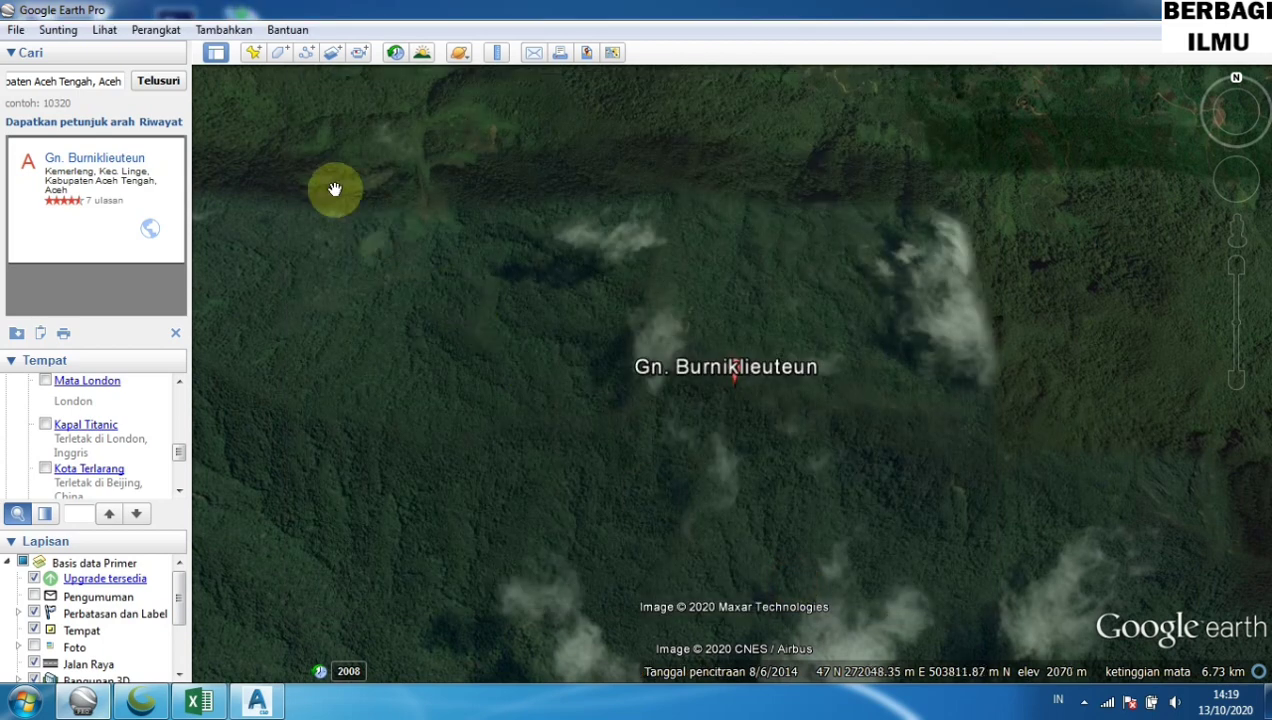
# Start a new path named Data Google Earth and move its properties window clear of the mountain area
pyautogui.click(306, 54)
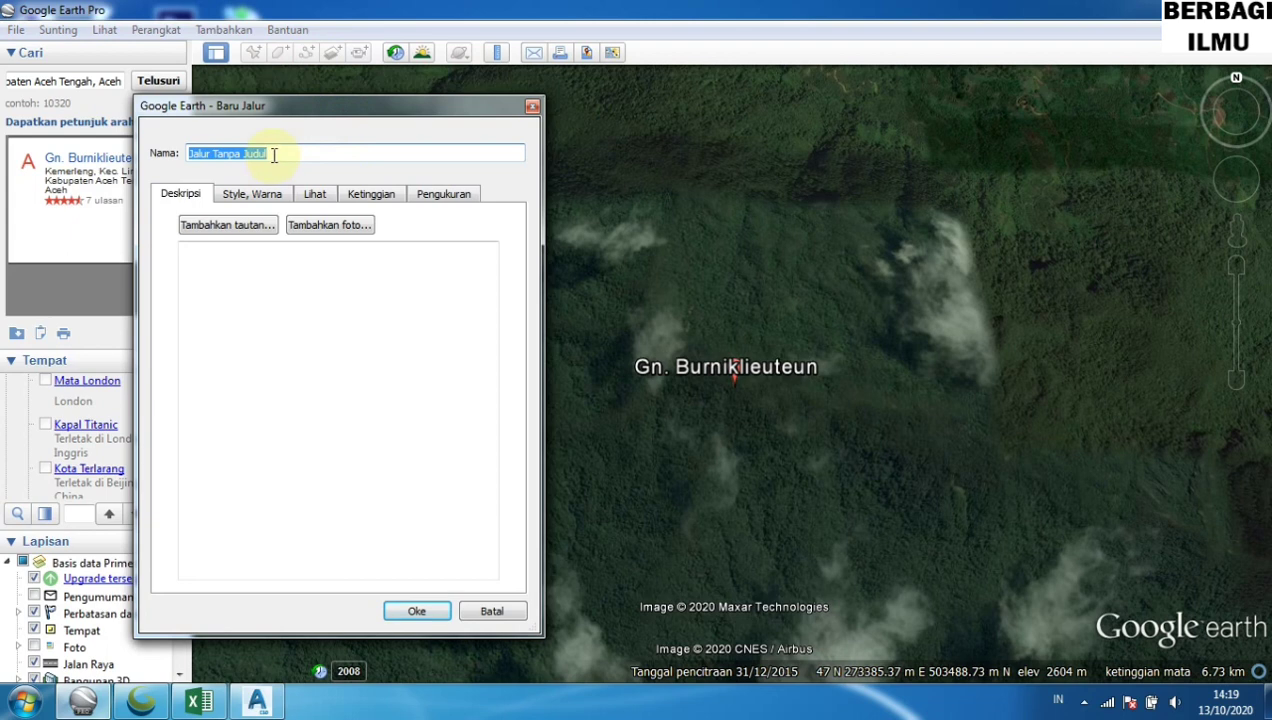
pyautogui.write('Data Google Earth')
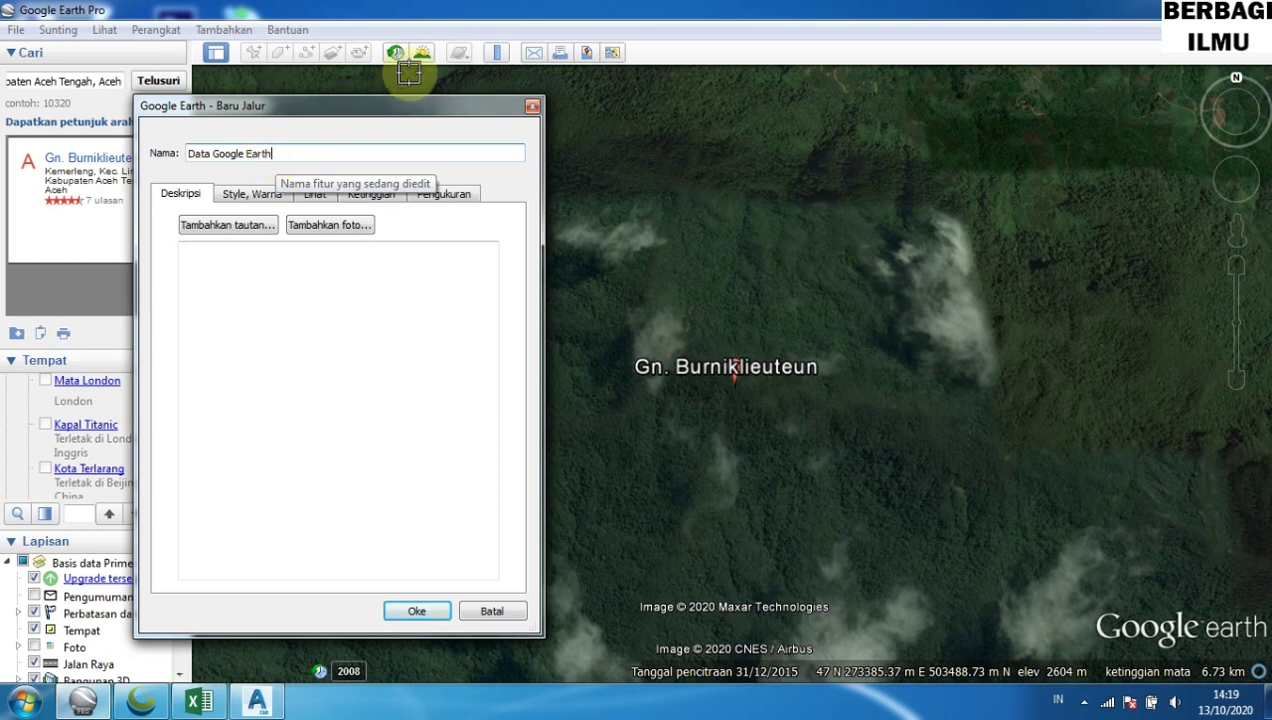
pyautogui.moveTo(430, 112); pyautogui.dragTo(190, 125)
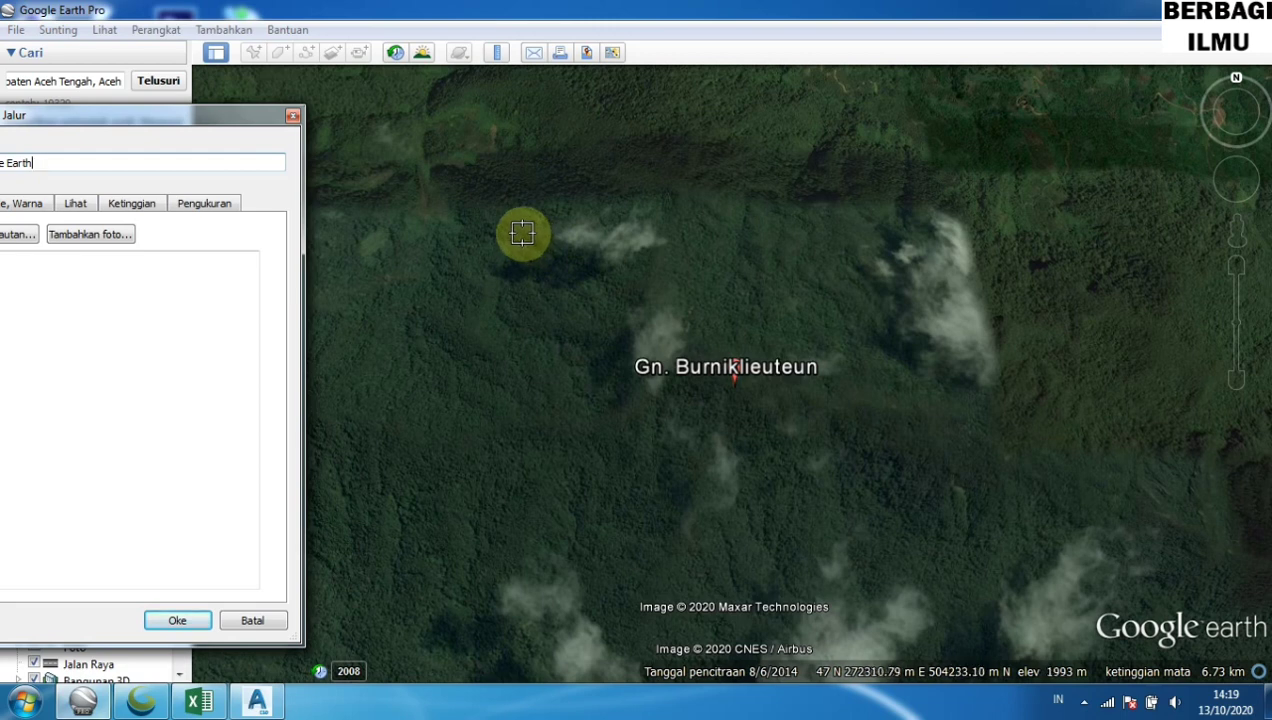
# Draw a continuous freehand criss-cross grid path covering the area around Gn. Burniklieuteun and save the path
pyautogui.moveTo(522, 233)
pyautogui.mouseDown()
pyautogui.moveTo(691, 231)
pyautogui.moveTo(855, 208)
pyautogui.moveTo(922, 228)
pyautogui.moveTo(923, 256)
pyautogui.moveTo(853, 281)
pyautogui.moveTo(551, 300)
pyautogui.moveTo(528, 322)
pyautogui.moveTo(539, 360)
pyautogui.moveTo(566, 378)
pyautogui.moveTo(931, 312)
pyautogui.moveTo(943, 338)
pyautogui.moveTo(940, 372)
pyautogui.moveTo(911, 389)
pyautogui.moveTo(579, 445)
pyautogui.moveTo(563, 488)
pyautogui.moveTo(601, 510)
pyautogui.moveTo(831, 481)
pyautogui.moveTo(960, 434)
pyautogui.moveTo(982, 446)
pyautogui.moveTo(989, 478)
pyautogui.moveTo(938, 526)
pyautogui.moveTo(785, 571)
pyautogui.moveTo(608, 589)
pyautogui.moveTo(549, 234)
pyautogui.moveTo(552, 202)
pyautogui.moveTo(584, 207)
pyautogui.mouseUp()
pyautogui.moveTo(606, 208)
pyautogui.mouseDown()
pyautogui.moveTo(673, 548)
pyautogui.moveTo(691, 580)
pyautogui.moveTo(748, 576)
pyautogui.moveTo(670, 220)
pyautogui.moveTo(672, 173)
pyautogui.moveTo(712, 176)
pyautogui.moveTo(735, 213)
pyautogui.moveTo(803, 440)
pyautogui.moveTo(818, 570)
pyautogui.moveTo(840, 592)
pyautogui.moveTo(866, 580)
pyautogui.moveTo(802, 176)
pyautogui.moveTo(862, 166)
pyautogui.moveTo(953, 558)
pyautogui.mouseUp()
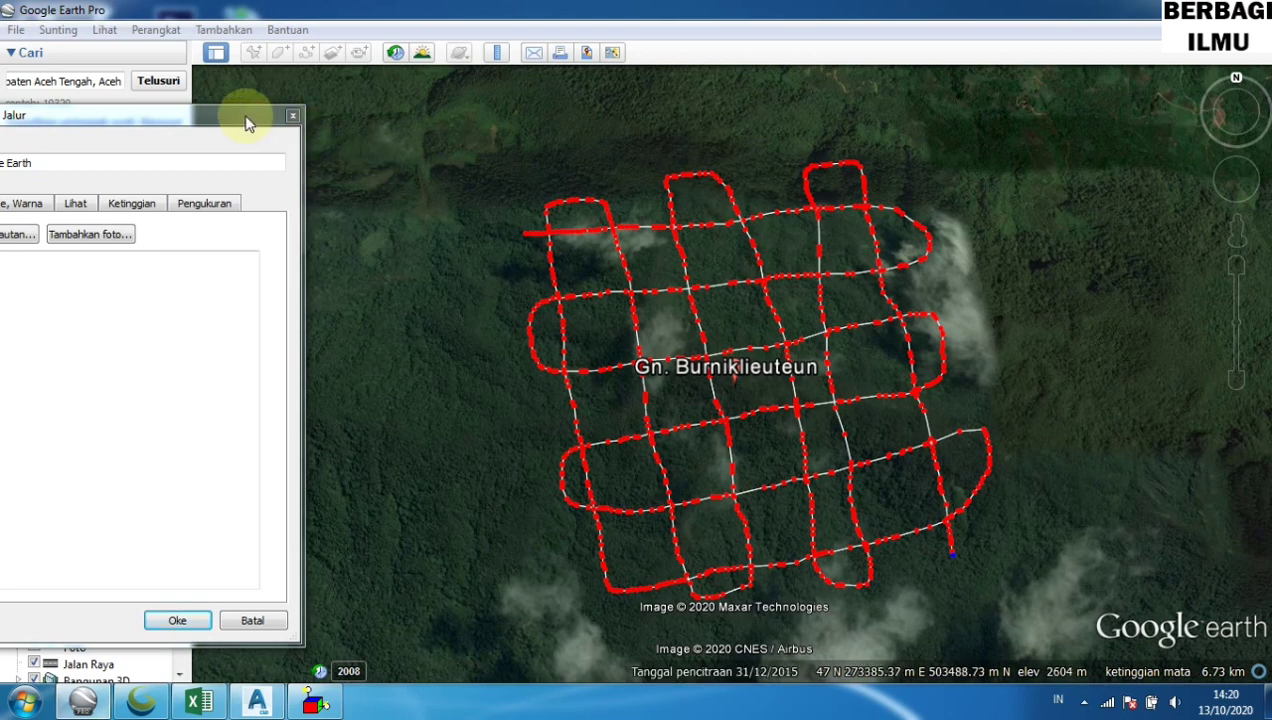
pyautogui.moveTo(248, 121); pyautogui.dragTo(455, 97)
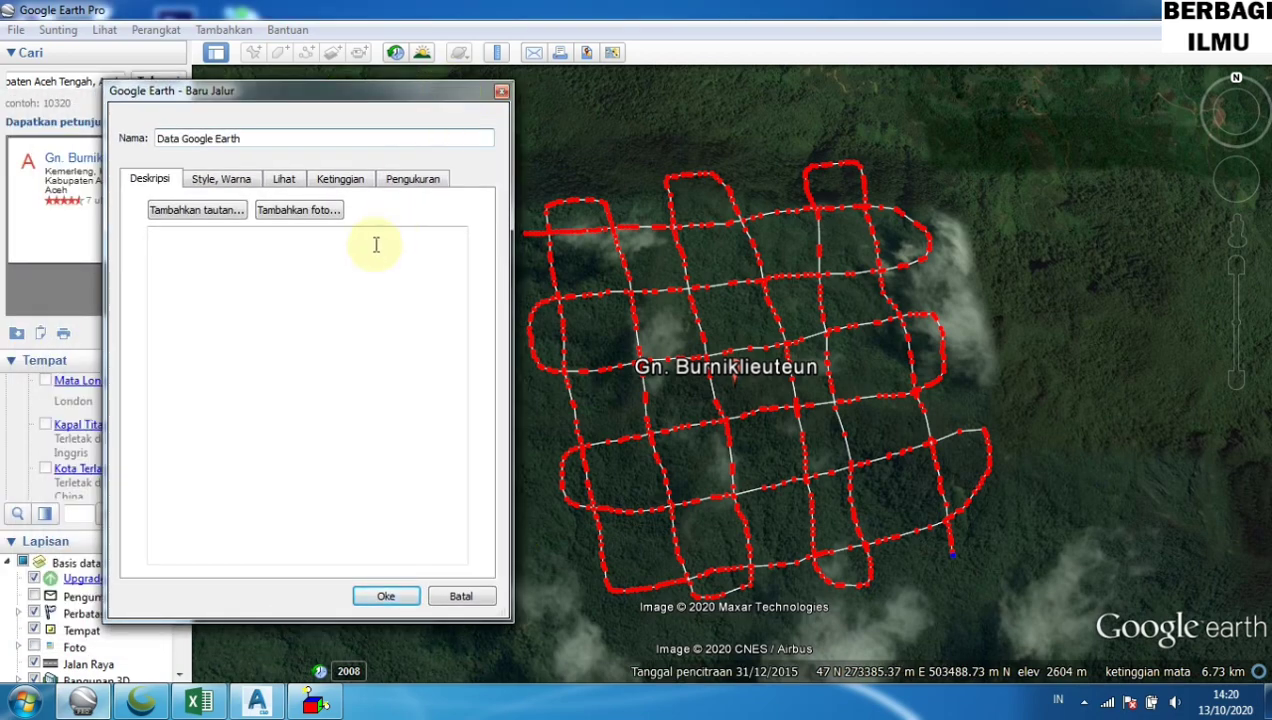
pyautogui.click(385, 597)
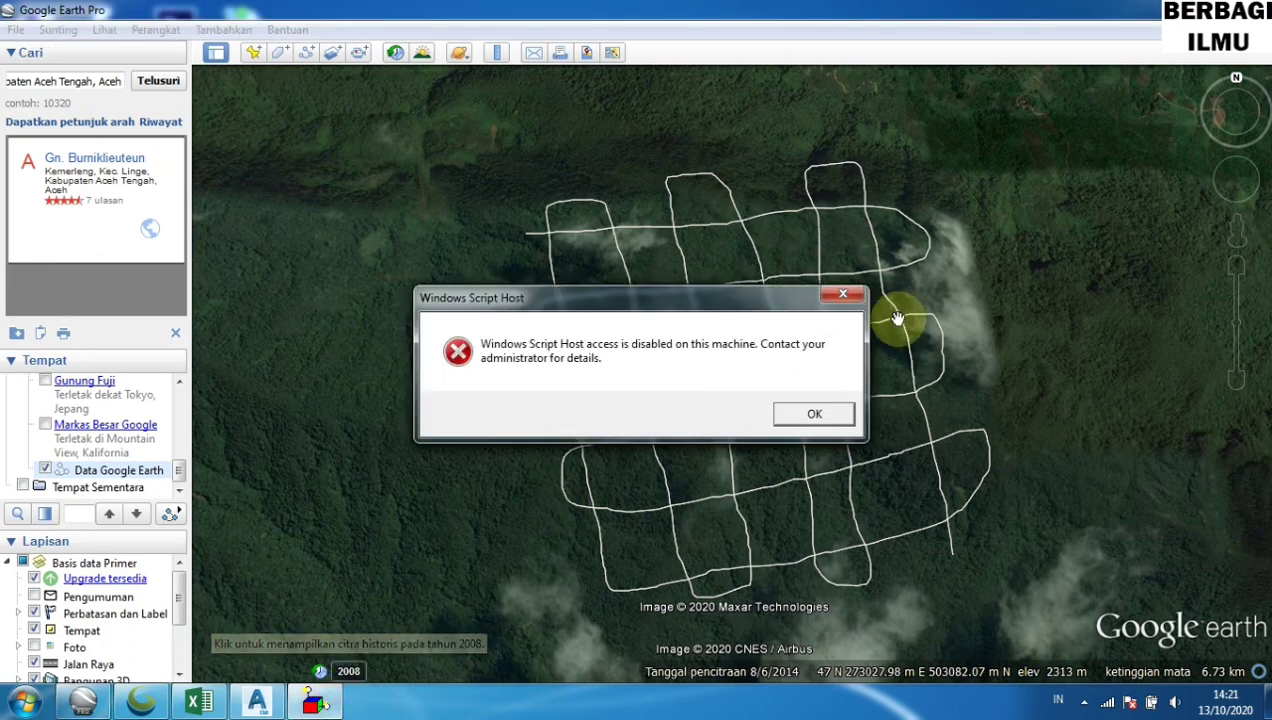
pyautogui.click(843, 294)
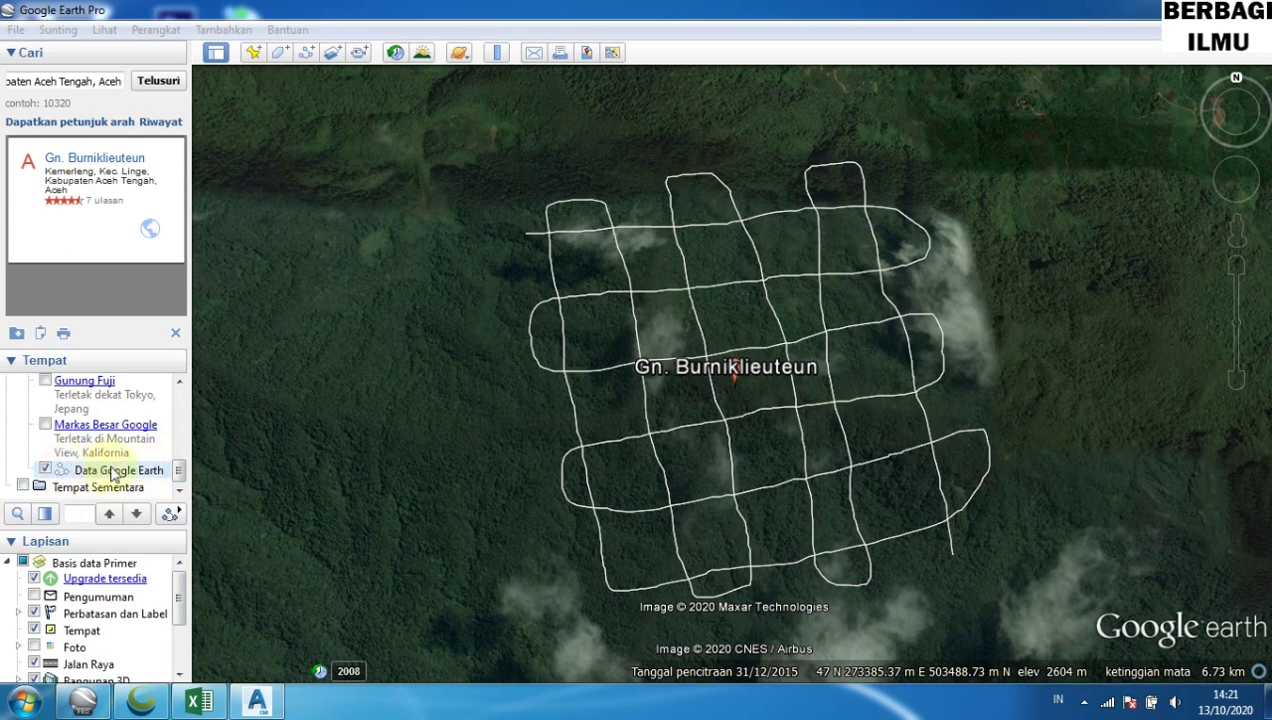
# Save the Data Google Earth path as a KMZ file named Data Google Earth on Local Disk (D:)
pyautogui.click(27, 490)
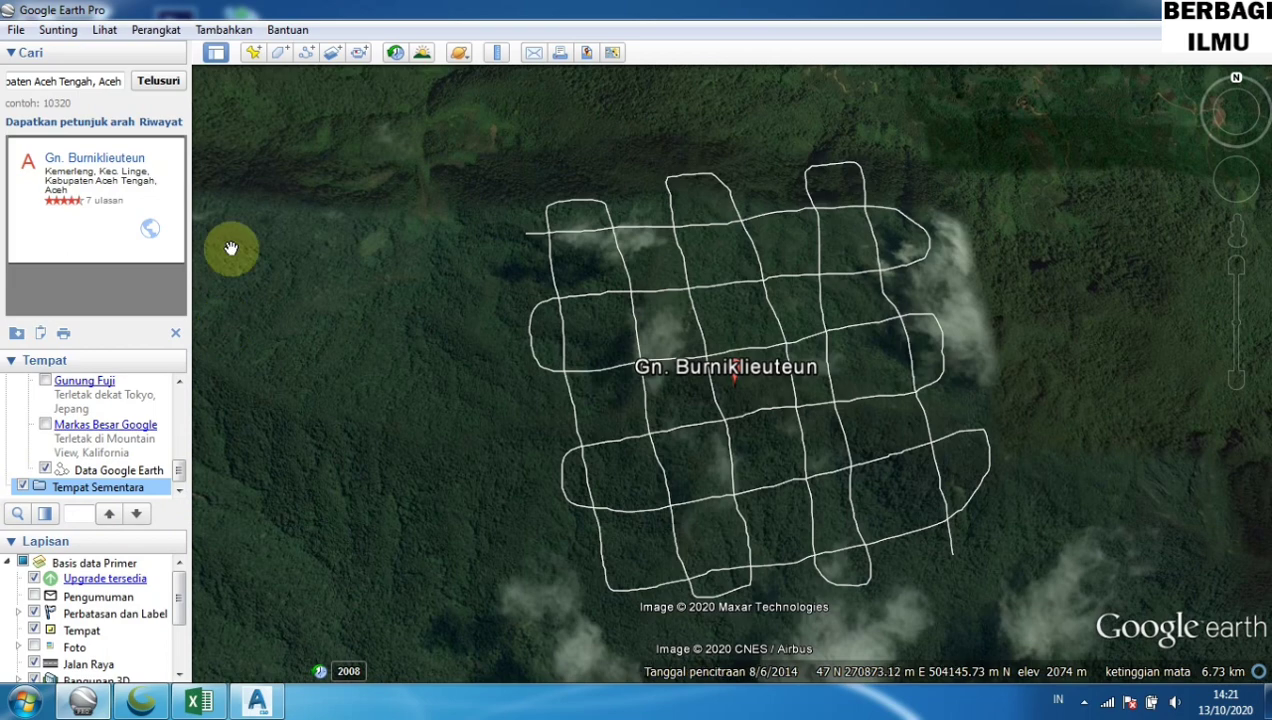
pyautogui.click(113, 472)
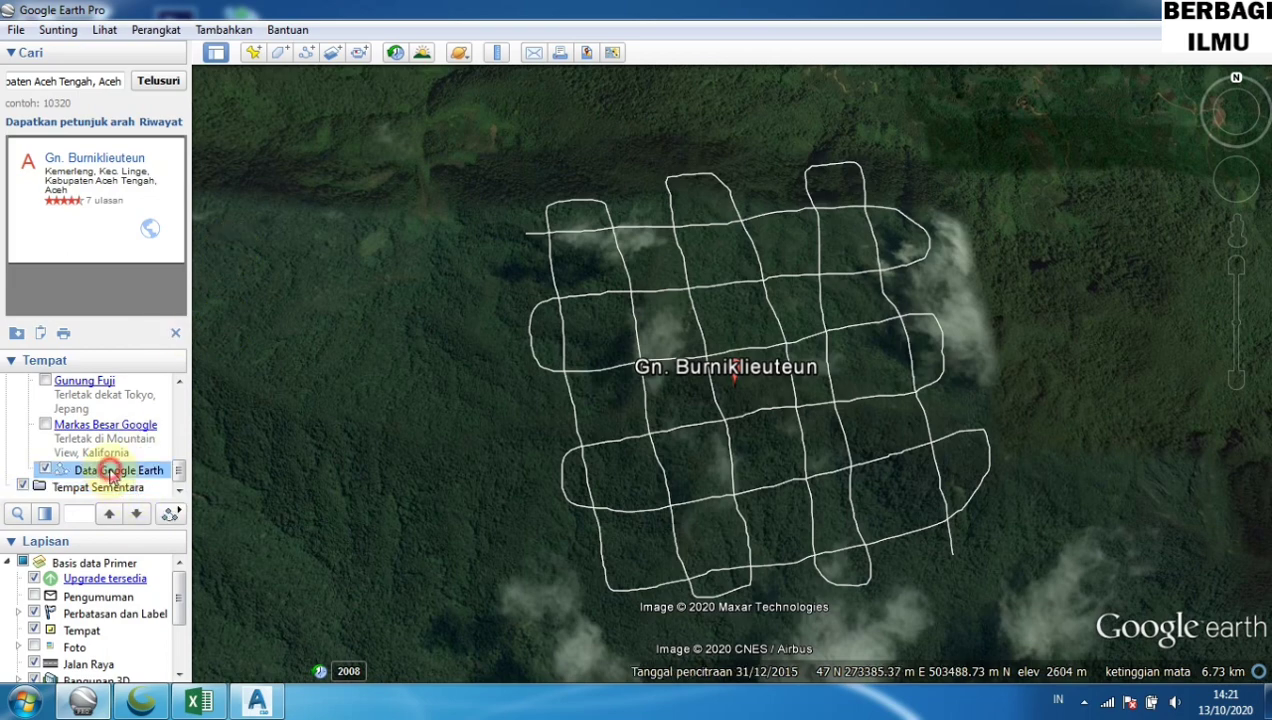
pyautogui.rightClick(113, 472)
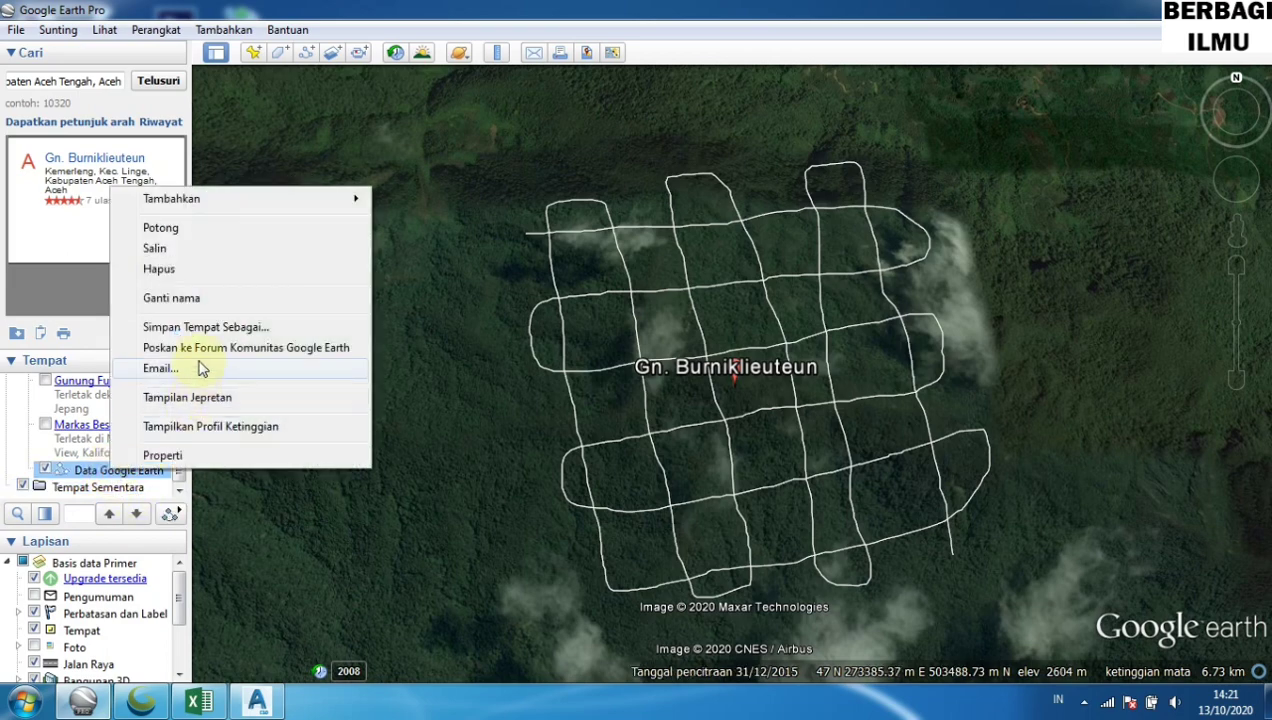
pyautogui.click(199, 326)
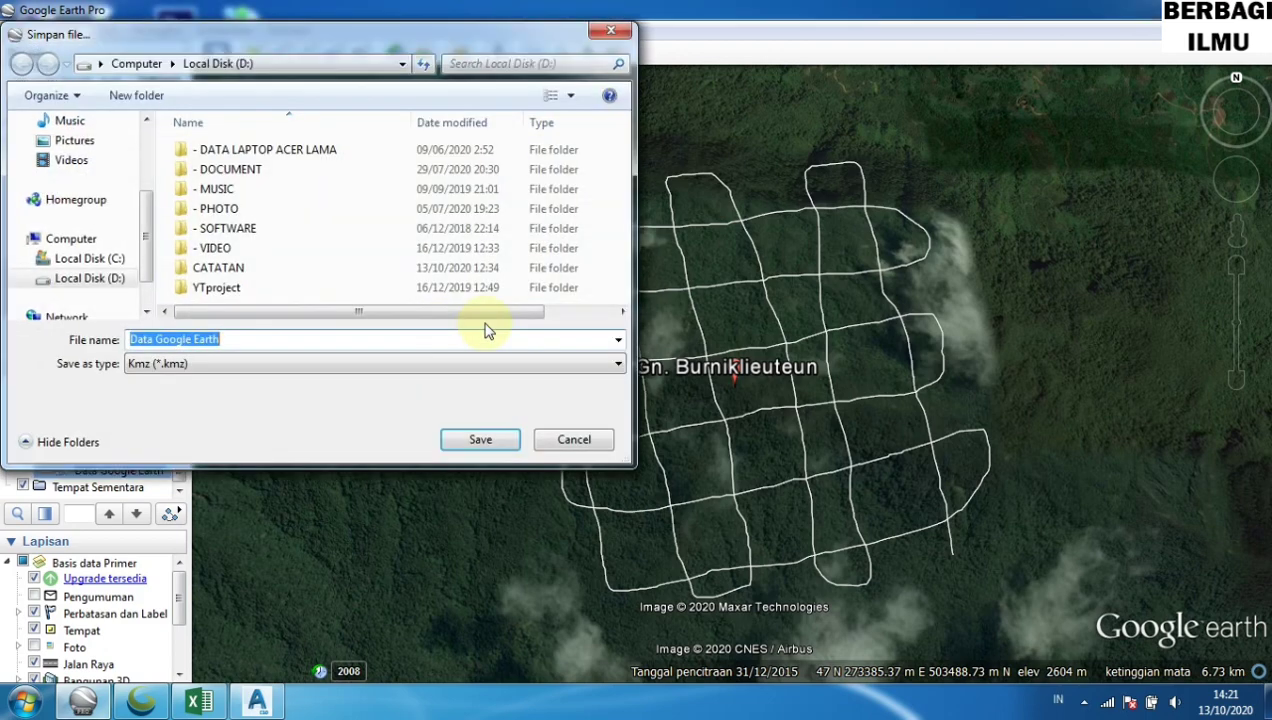
pyautogui.click(266, 366)
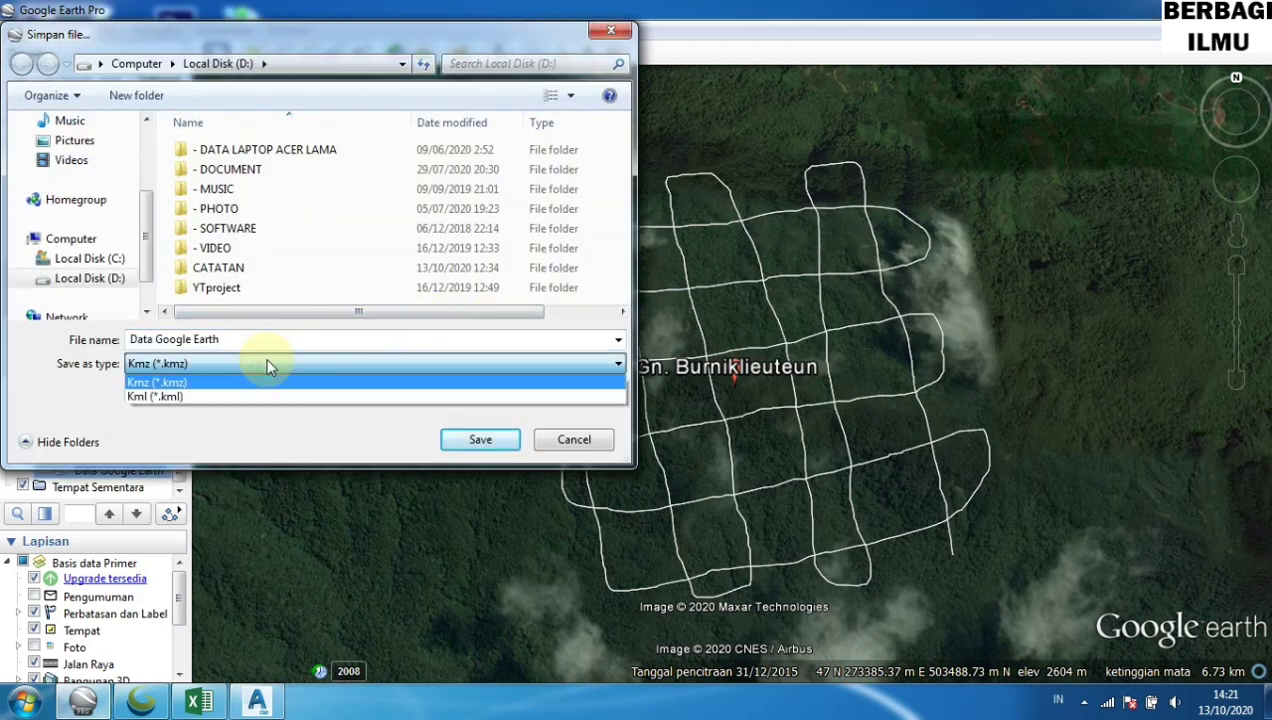
pyautogui.click(267, 365)
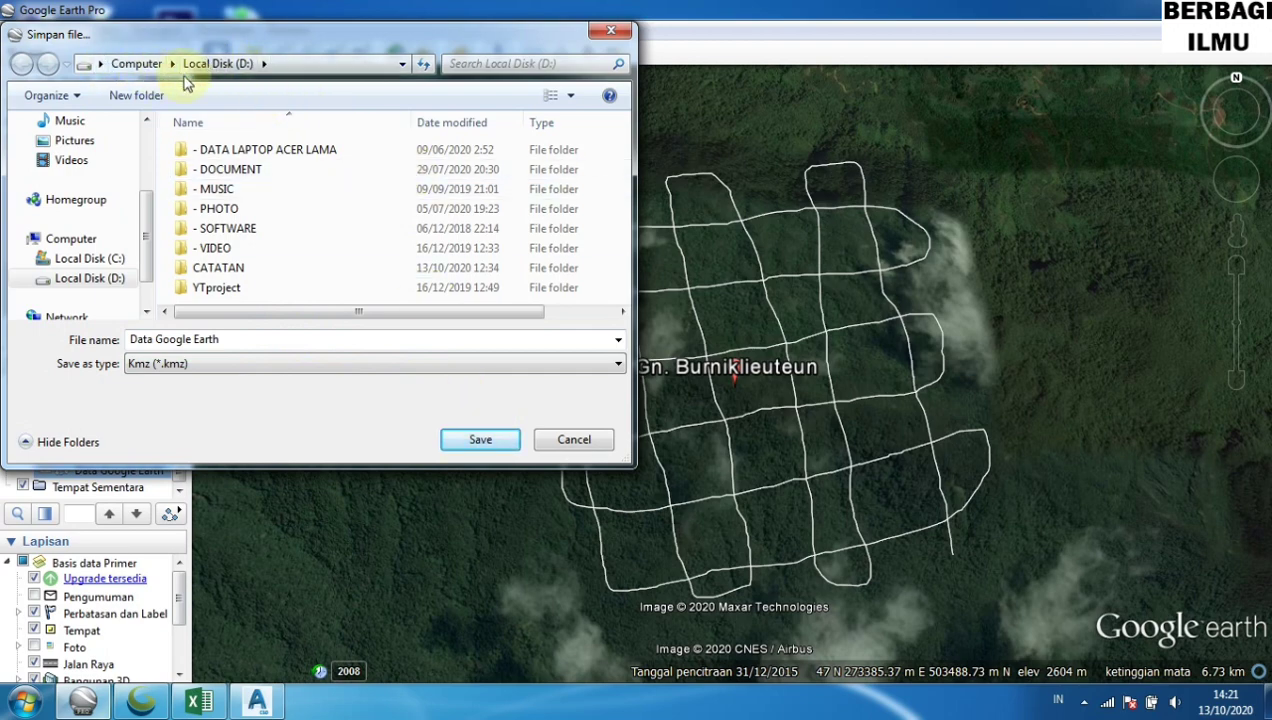
pyautogui.click(481, 440)
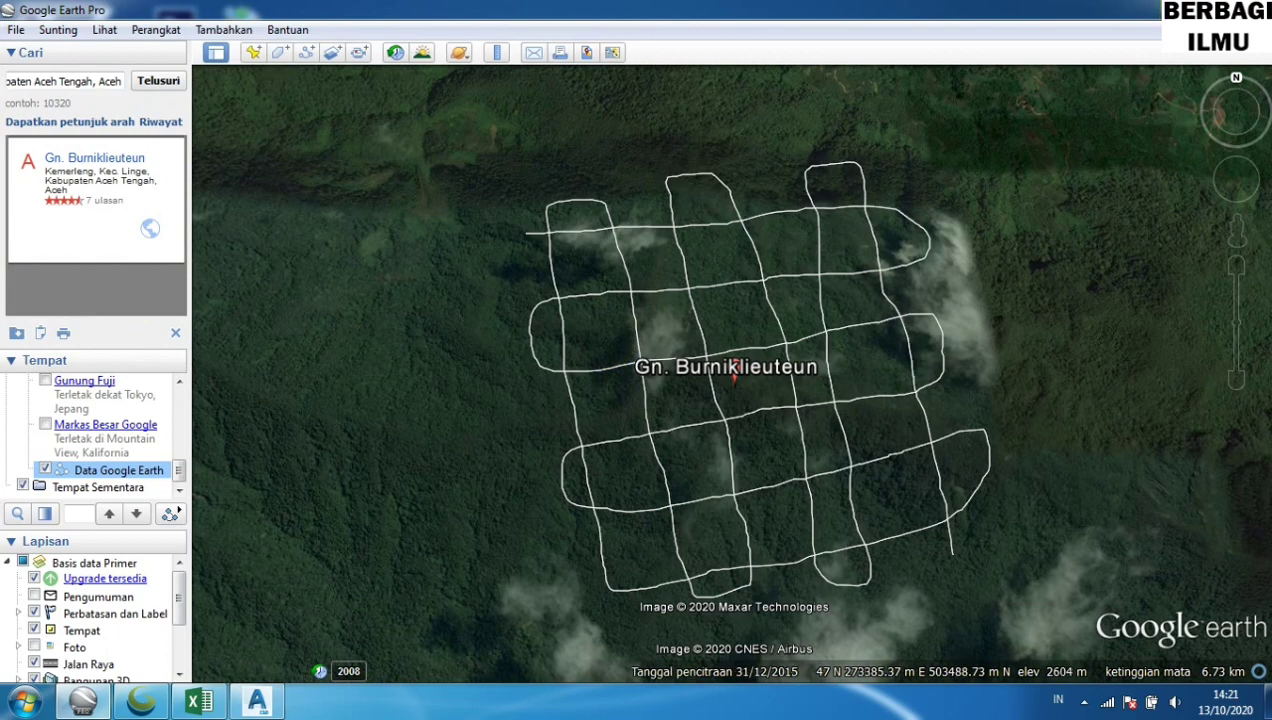
# Switch to Global Mapper and open the Data Google Earth KMZ file from Local Disk (D:)
pyautogui.click(1184, 9)
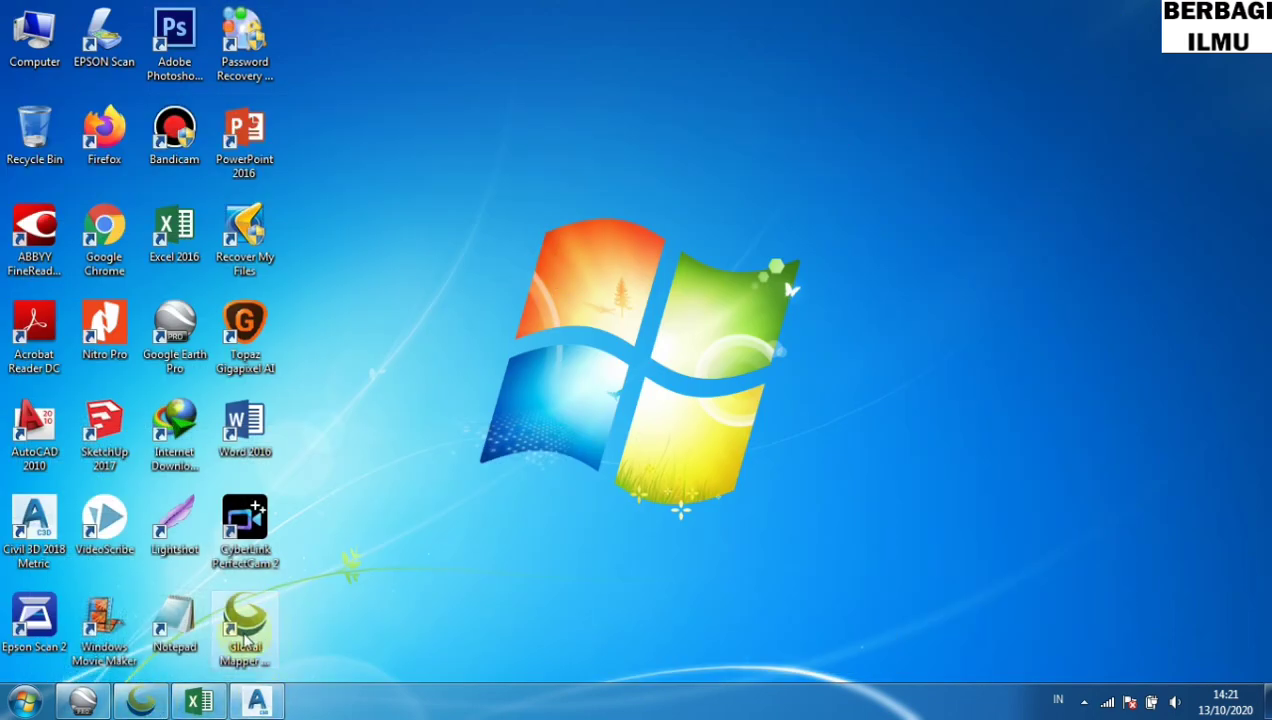
pyautogui.click(147, 700)
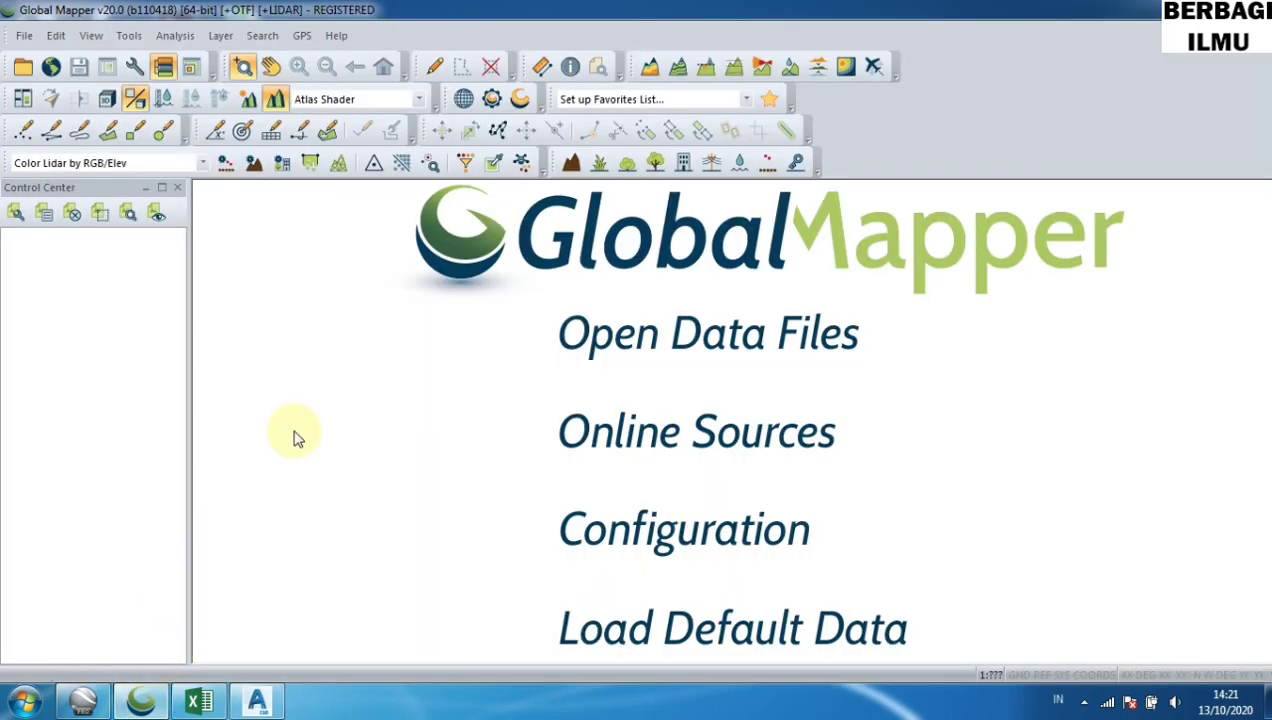
pyautogui.click(673, 340)
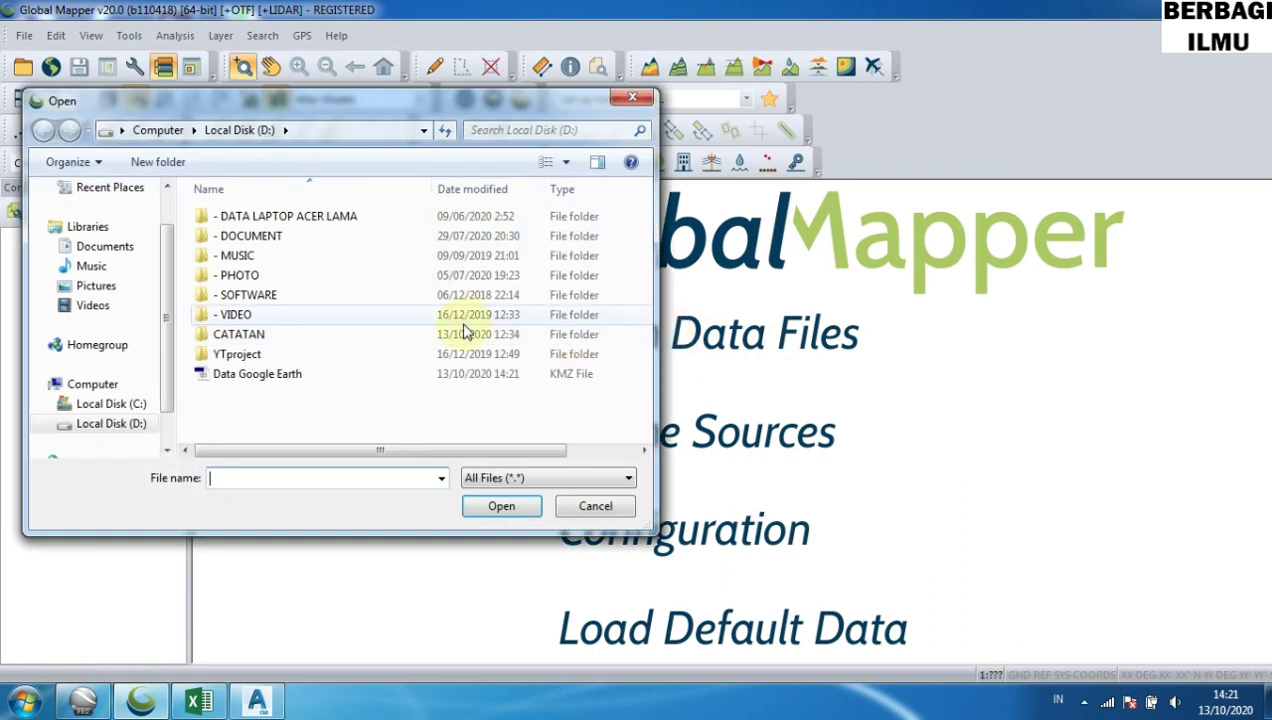
pyautogui.click(290, 374)
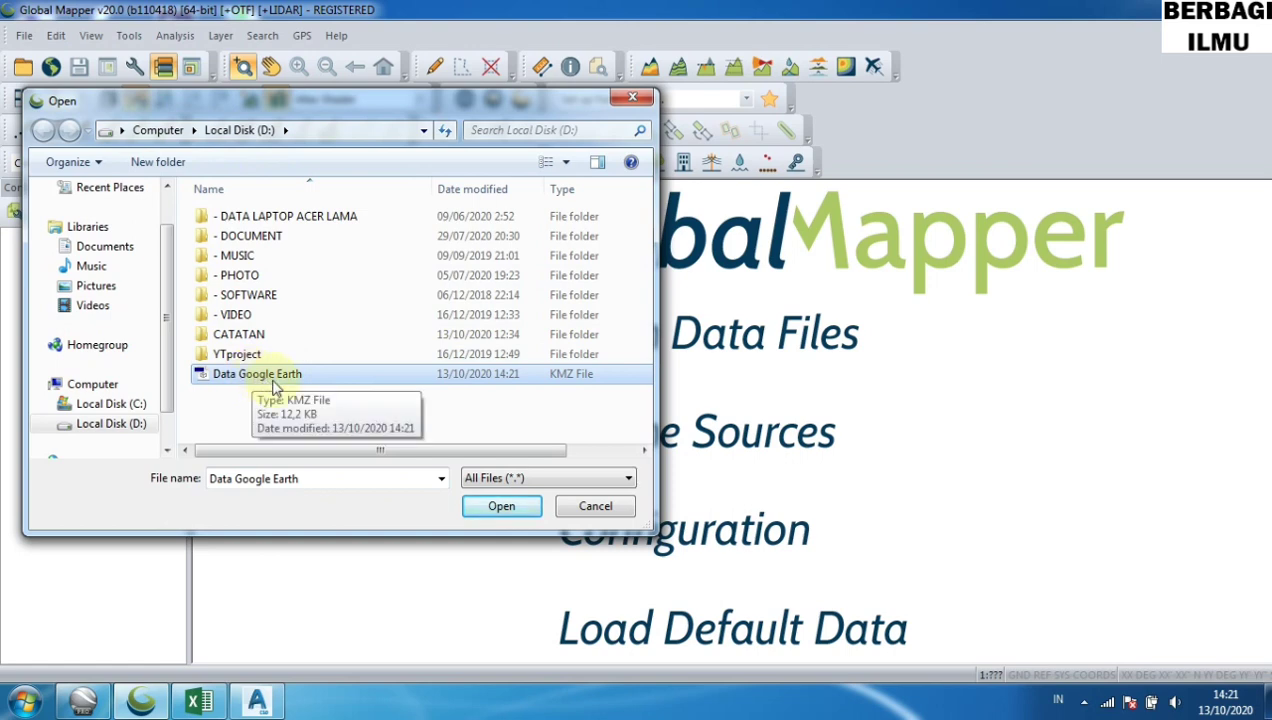
pyautogui.click(503, 509)
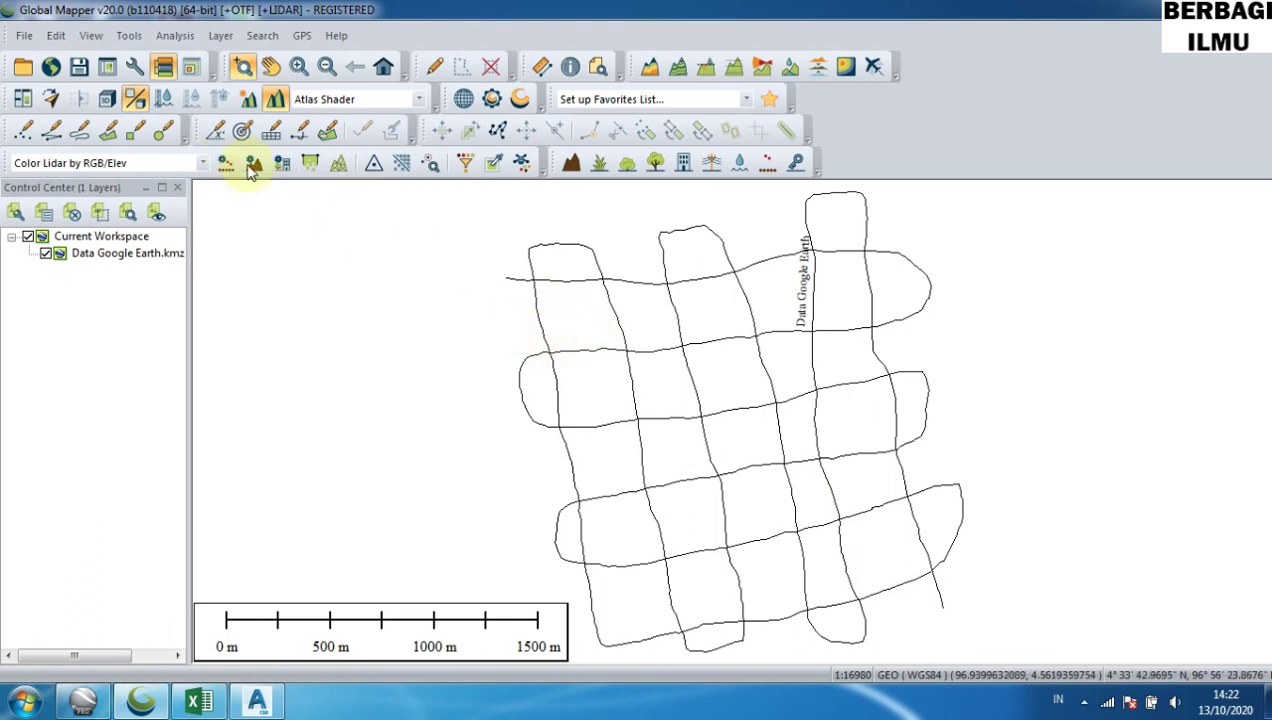
# Load ASTER GDEM v2 Worldwide Elevation Data for the current screen bounds and move its layer above Data Google Earth.kmz in the layer list
pyautogui.click(52, 68)
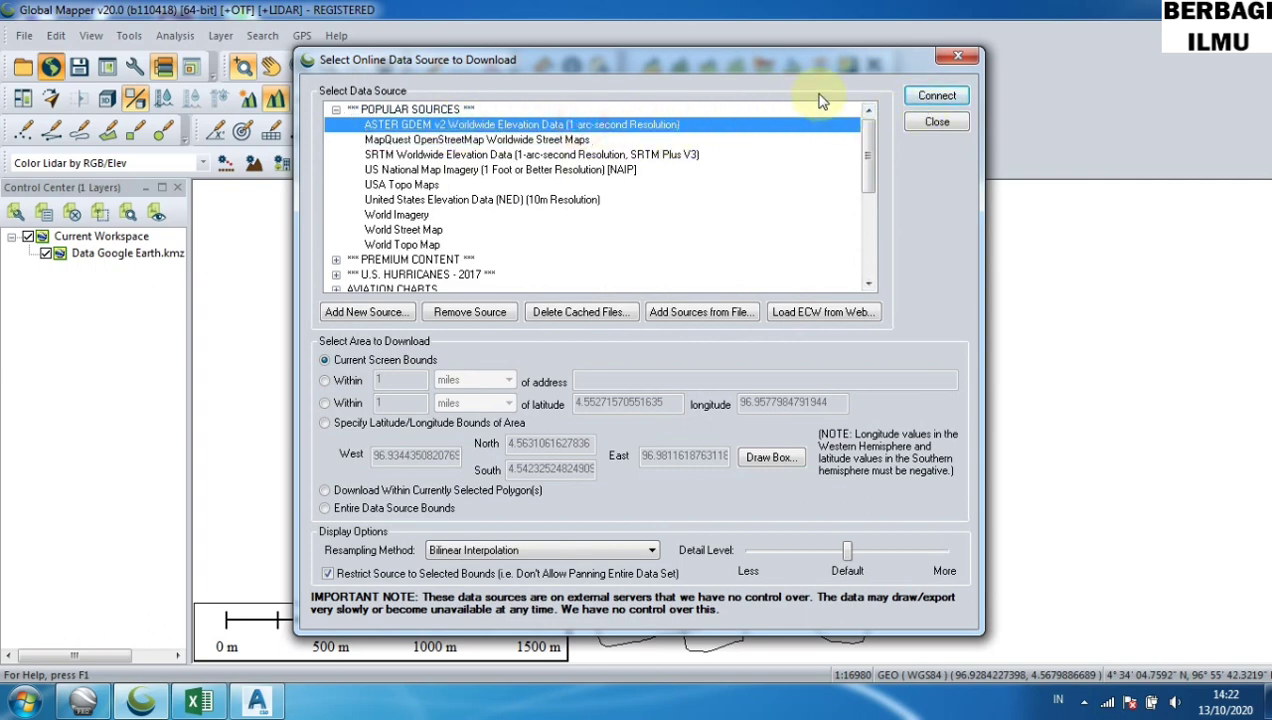
pyautogui.click(938, 97)
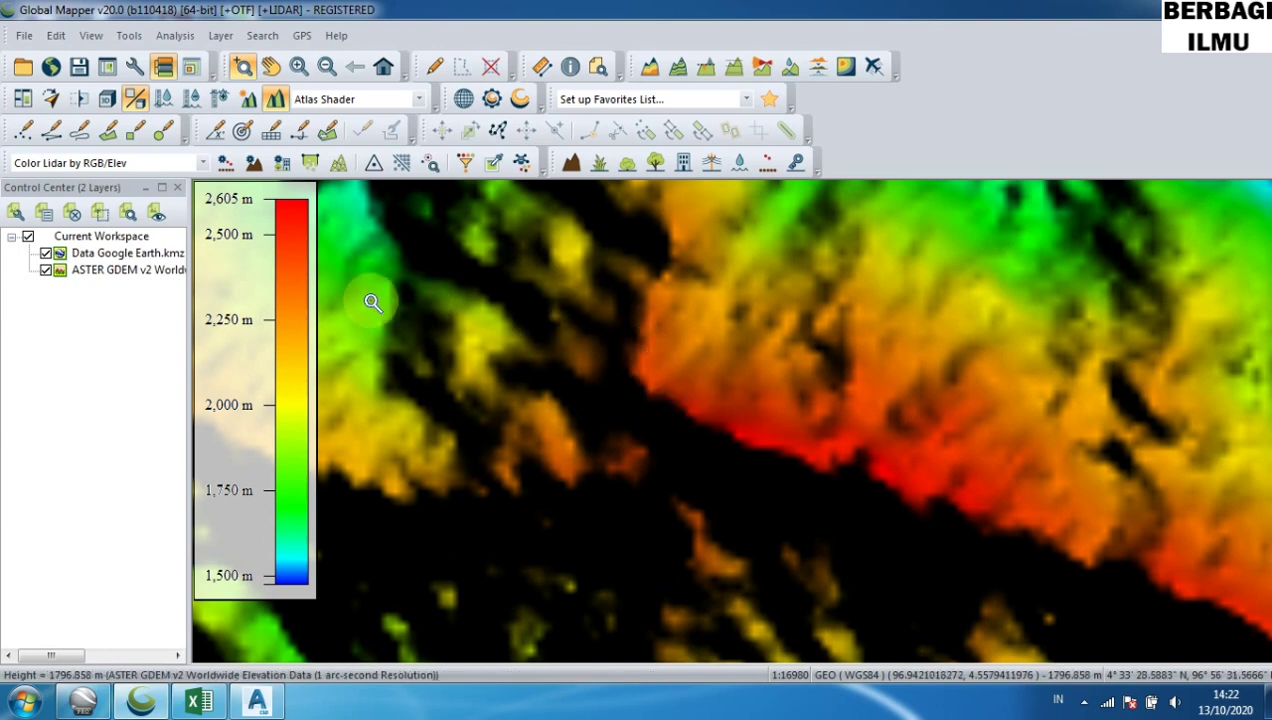
pyautogui.click(112, 274)
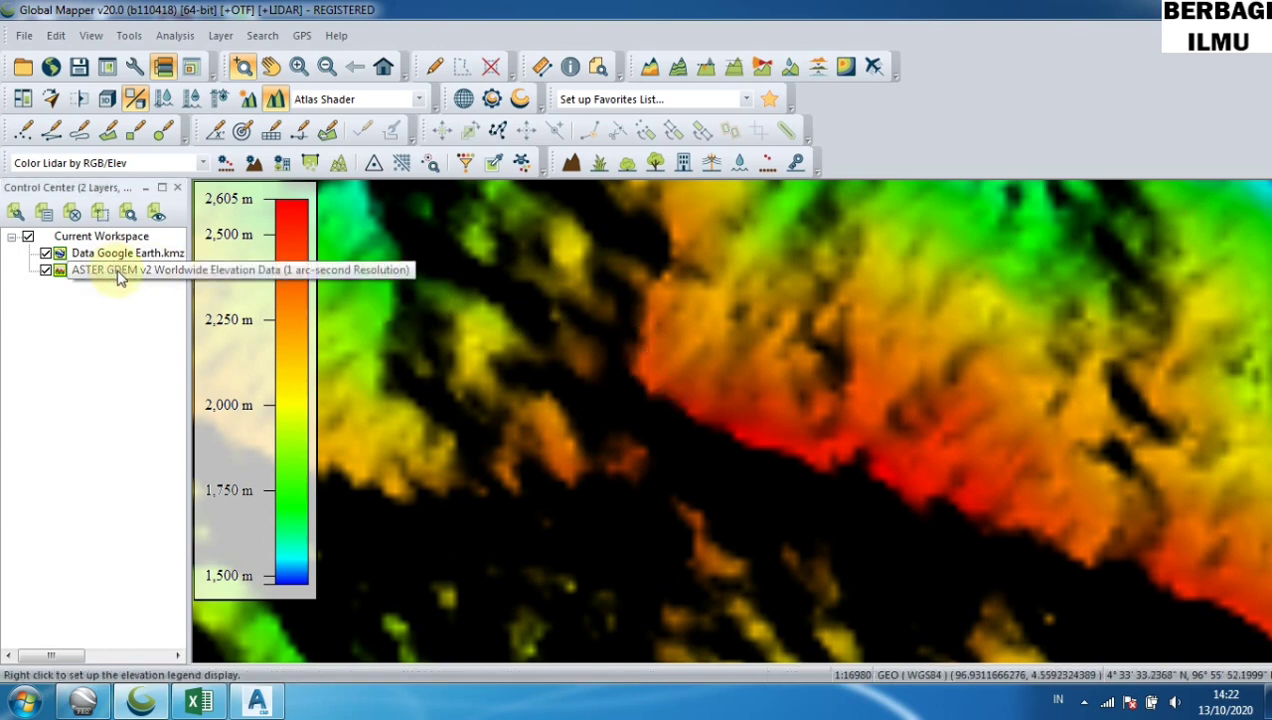
pyautogui.click(118, 276)
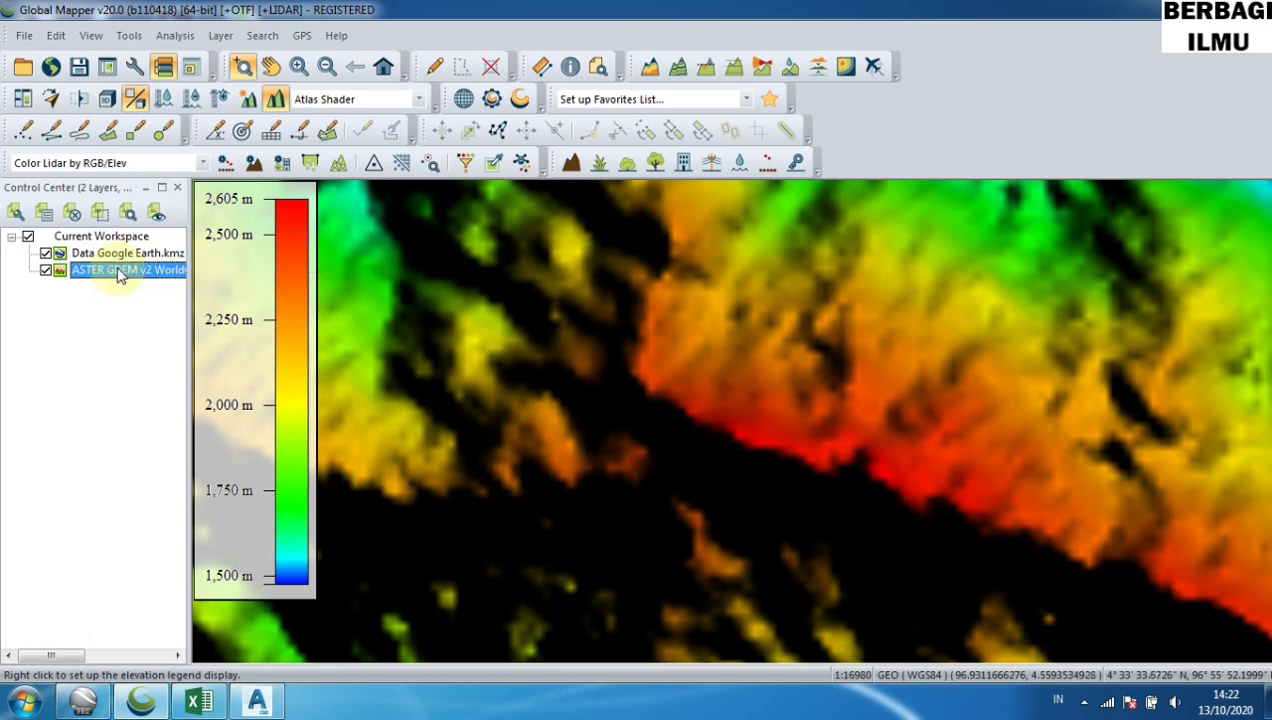
pyautogui.moveTo(118, 272); pyautogui.dragTo(120, 253)
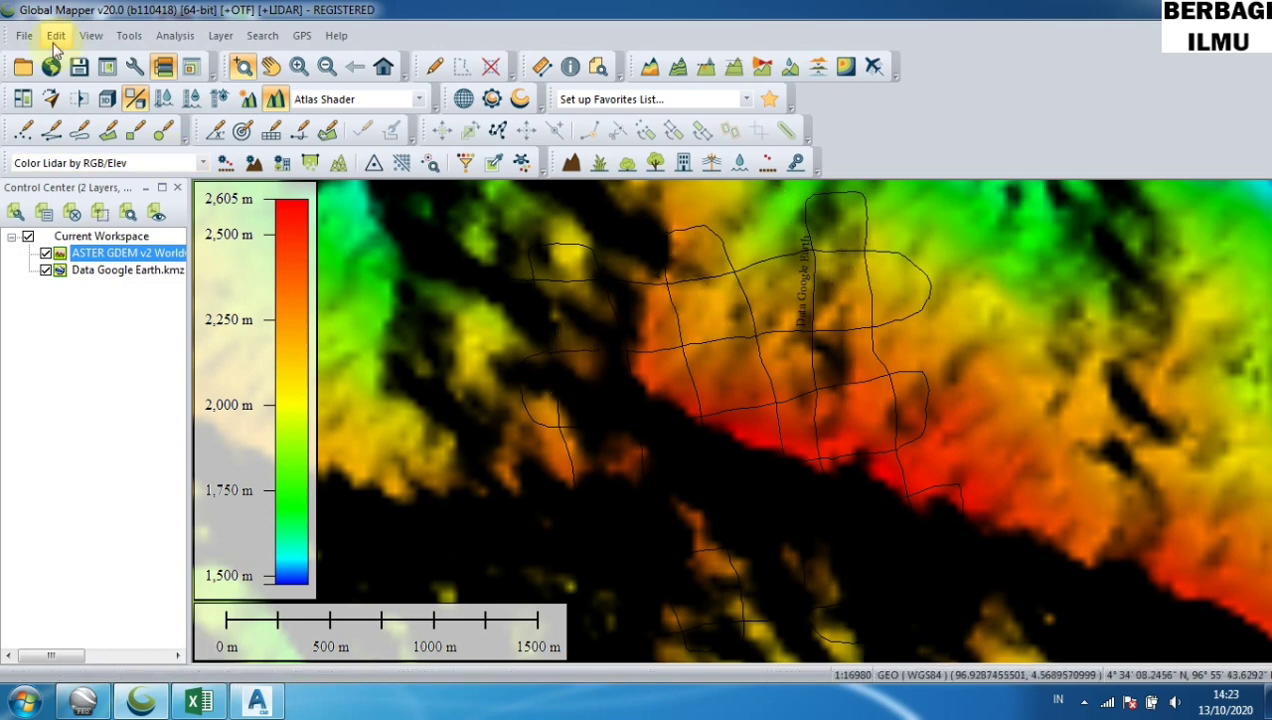
# Set the workspace projection to UTM zone 47 (96°E - 102°E - Northern Hemisphere) with WGS84 datum and units in meters
pyautogui.click(124, 38)
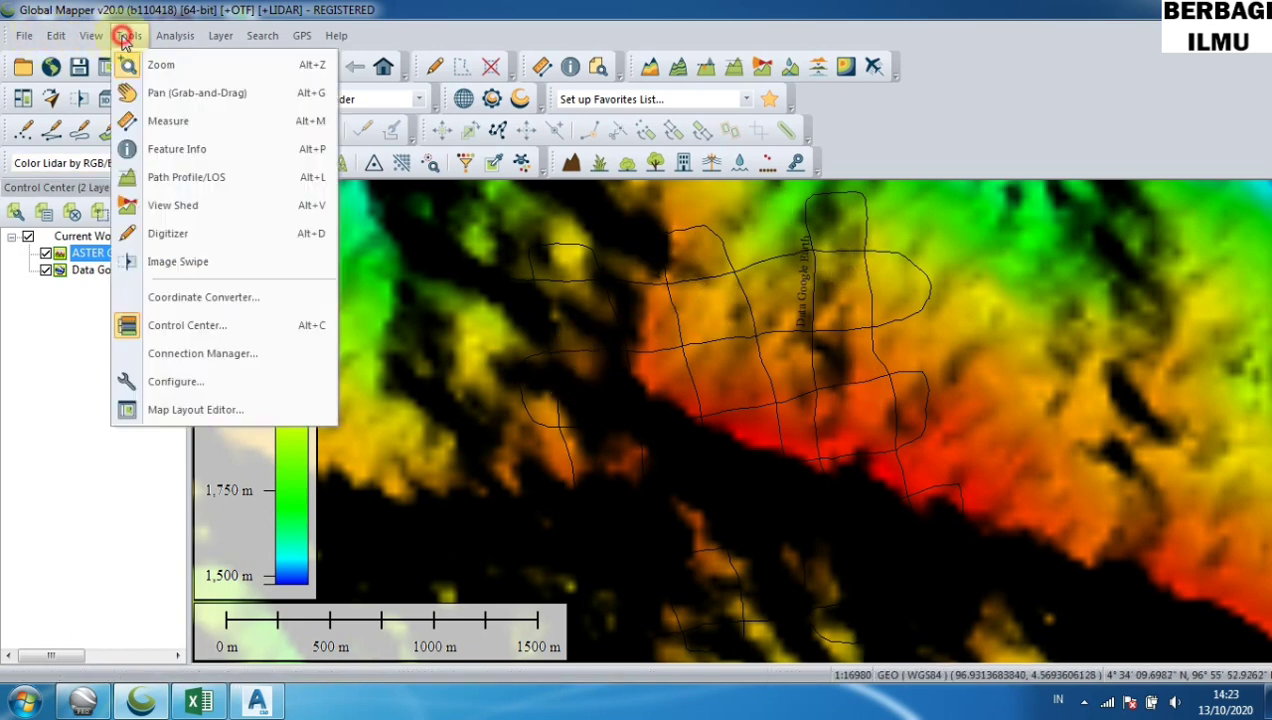
pyautogui.click(200, 383)
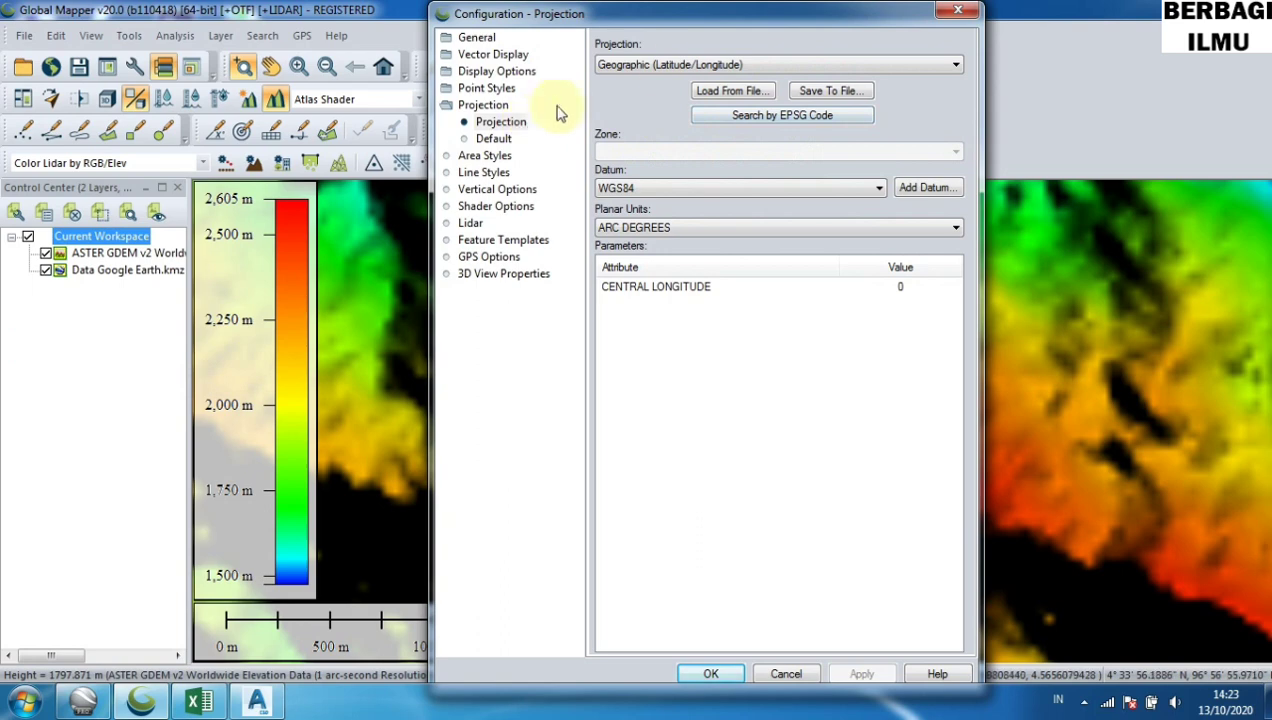
pyautogui.click(940, 68)
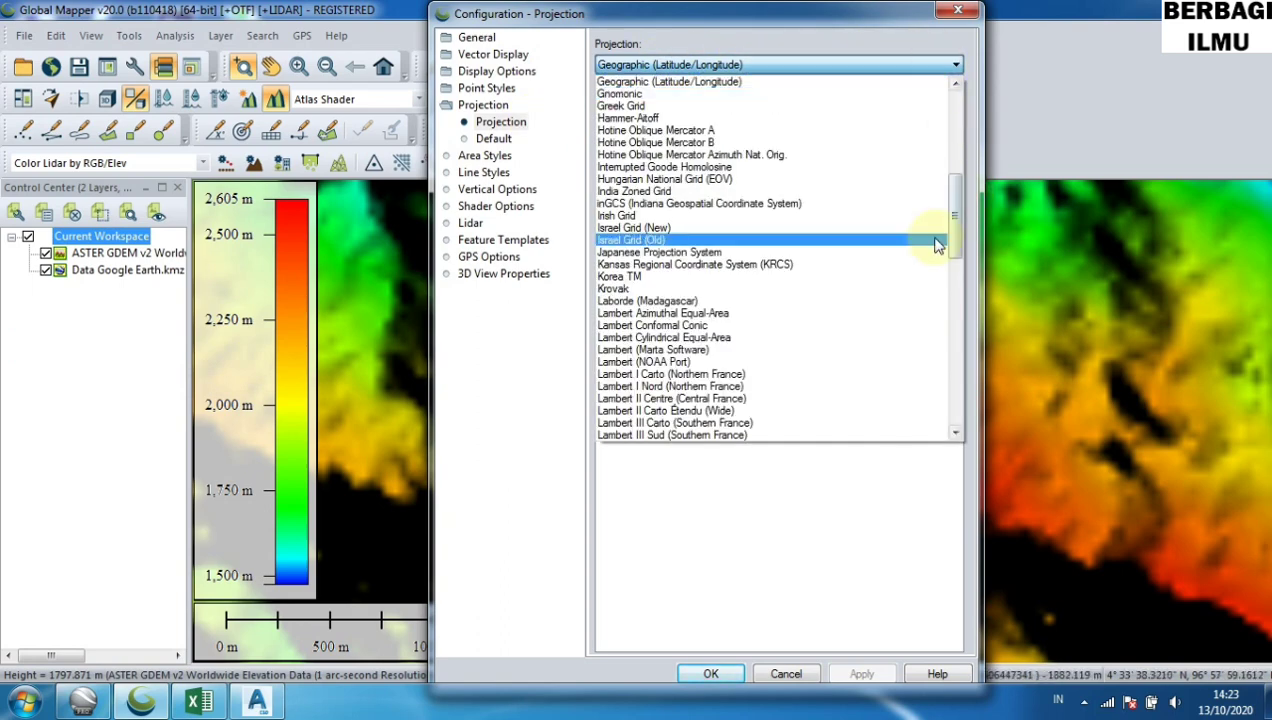
pyautogui.moveTo(951, 250); pyautogui.dragTo(957, 360)
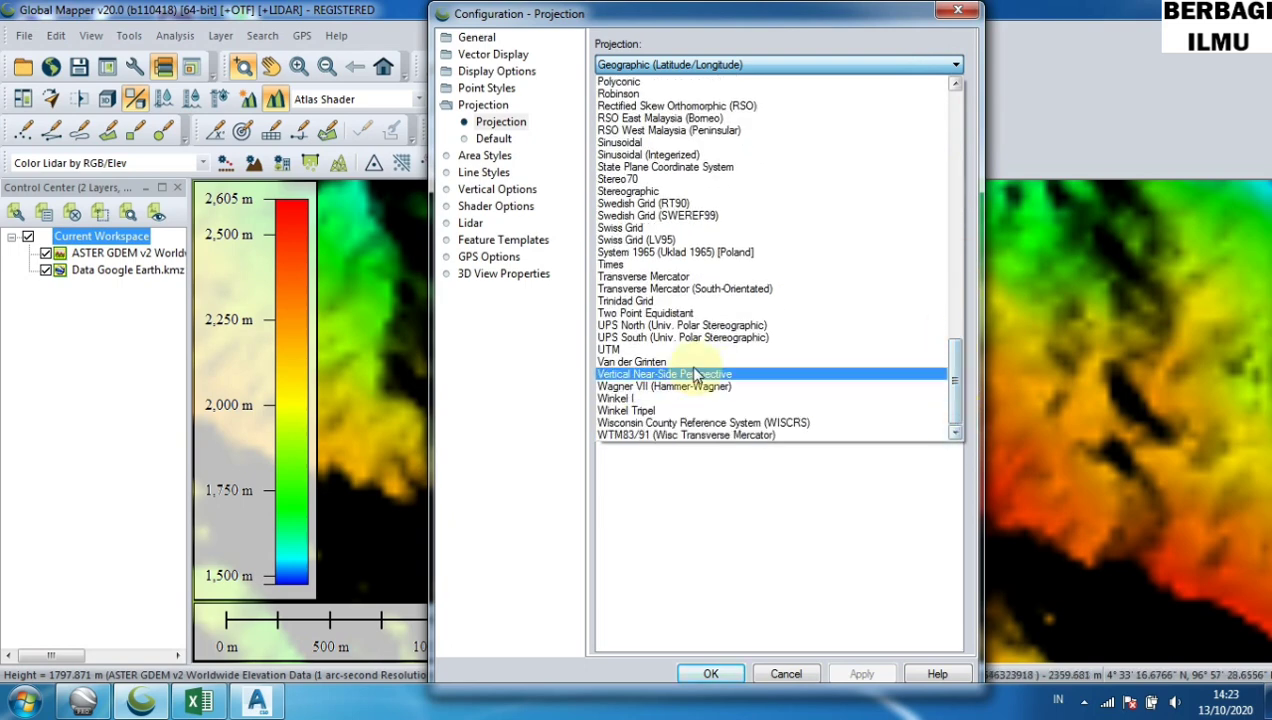
pyautogui.click(670, 349)
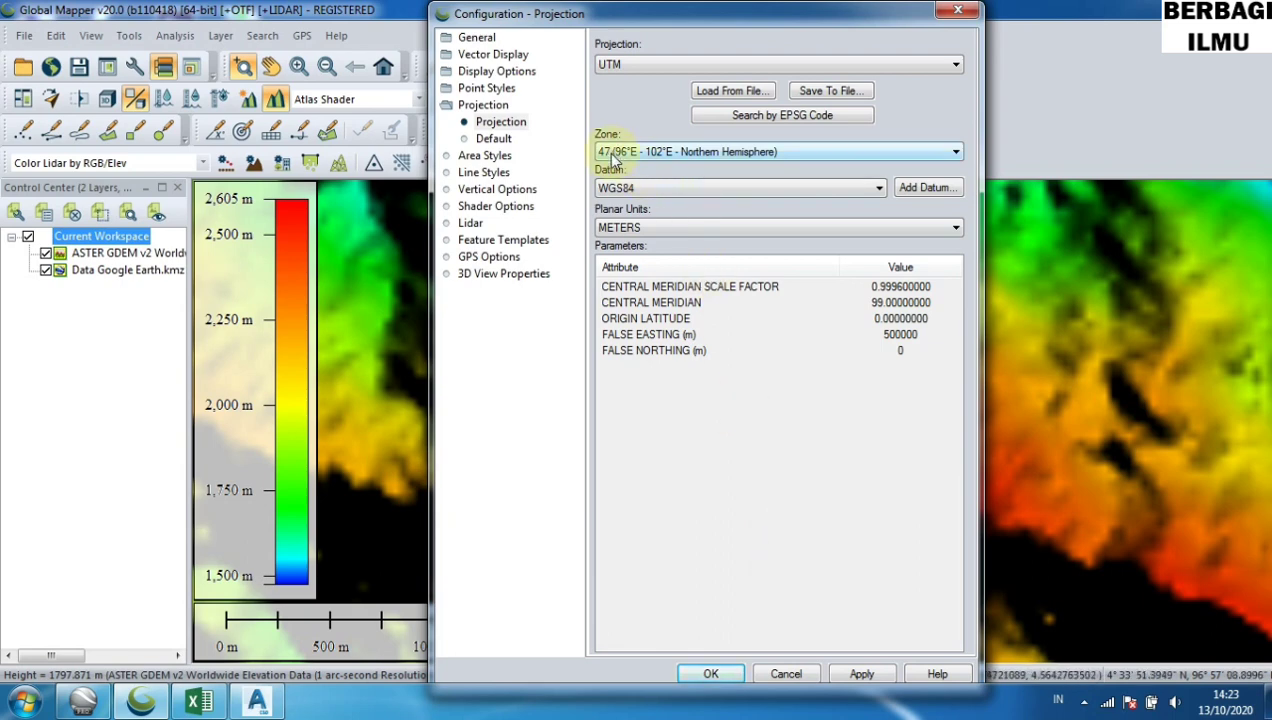
pyautogui.click(140, 702)
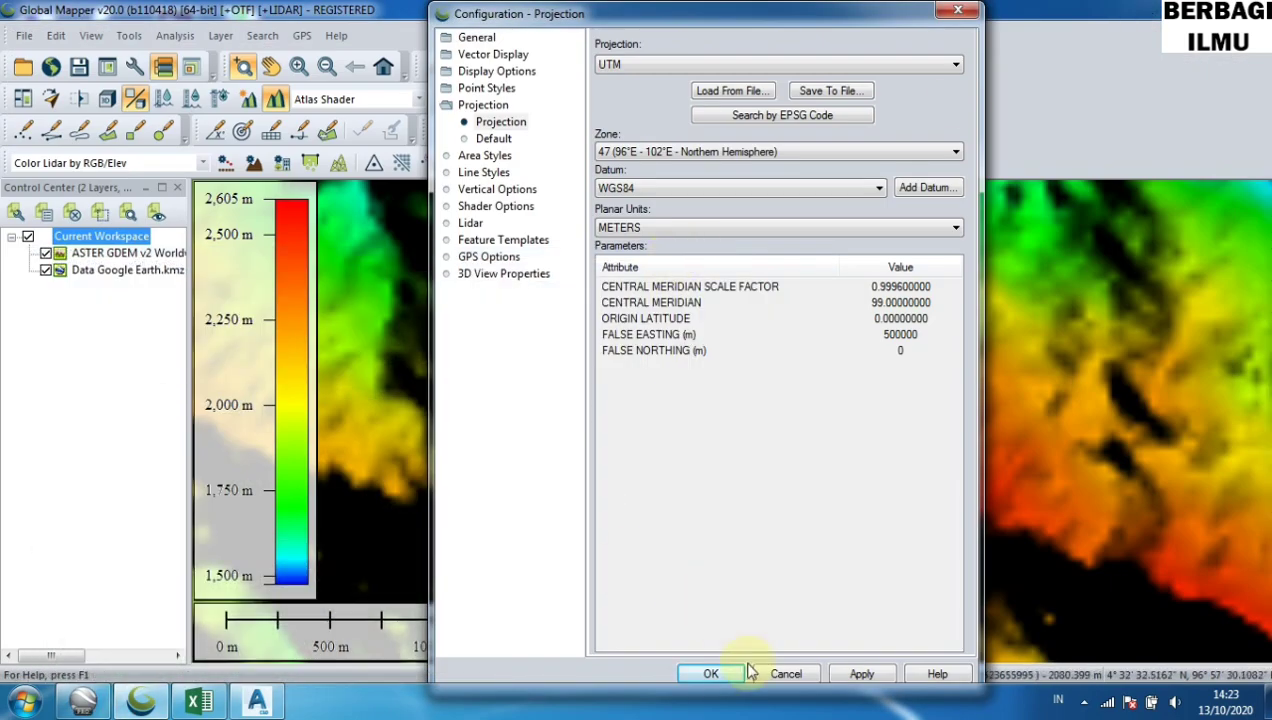
pyautogui.click(705, 677)
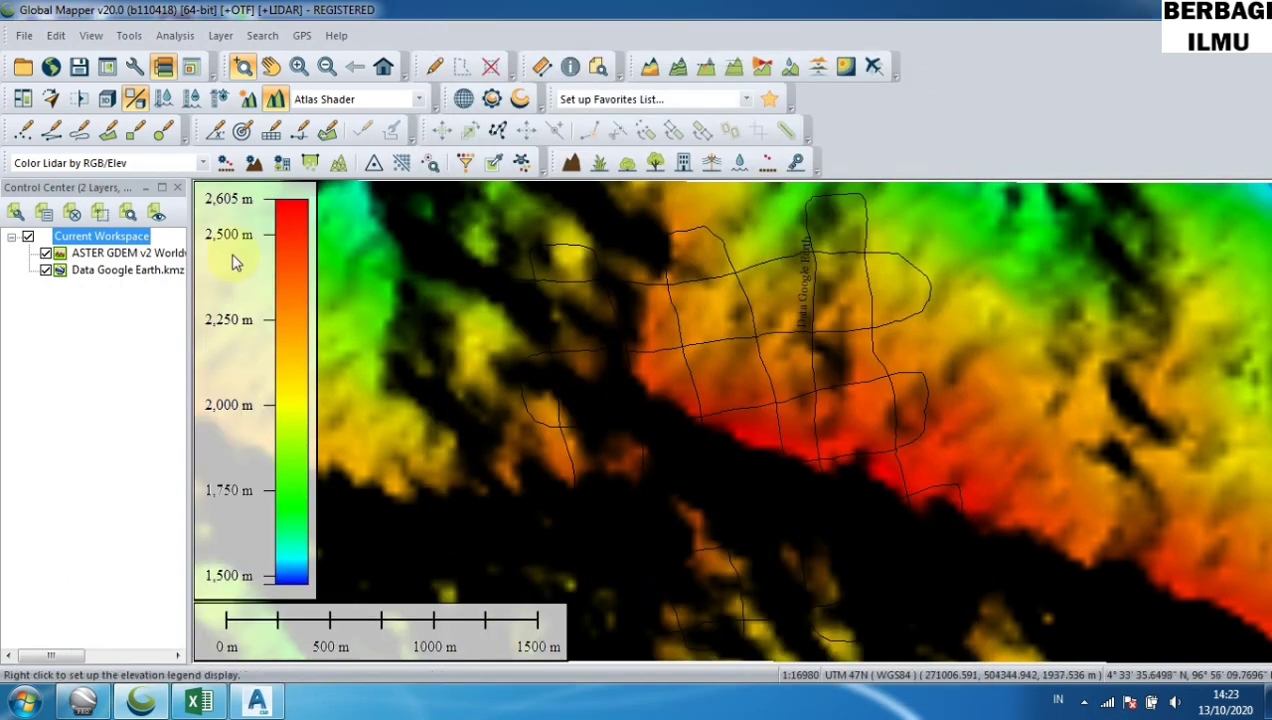
# Start a vector/lidar export of the loaded data in XYZ (Simple ASCII) Text File format
pyautogui.click(24, 35)
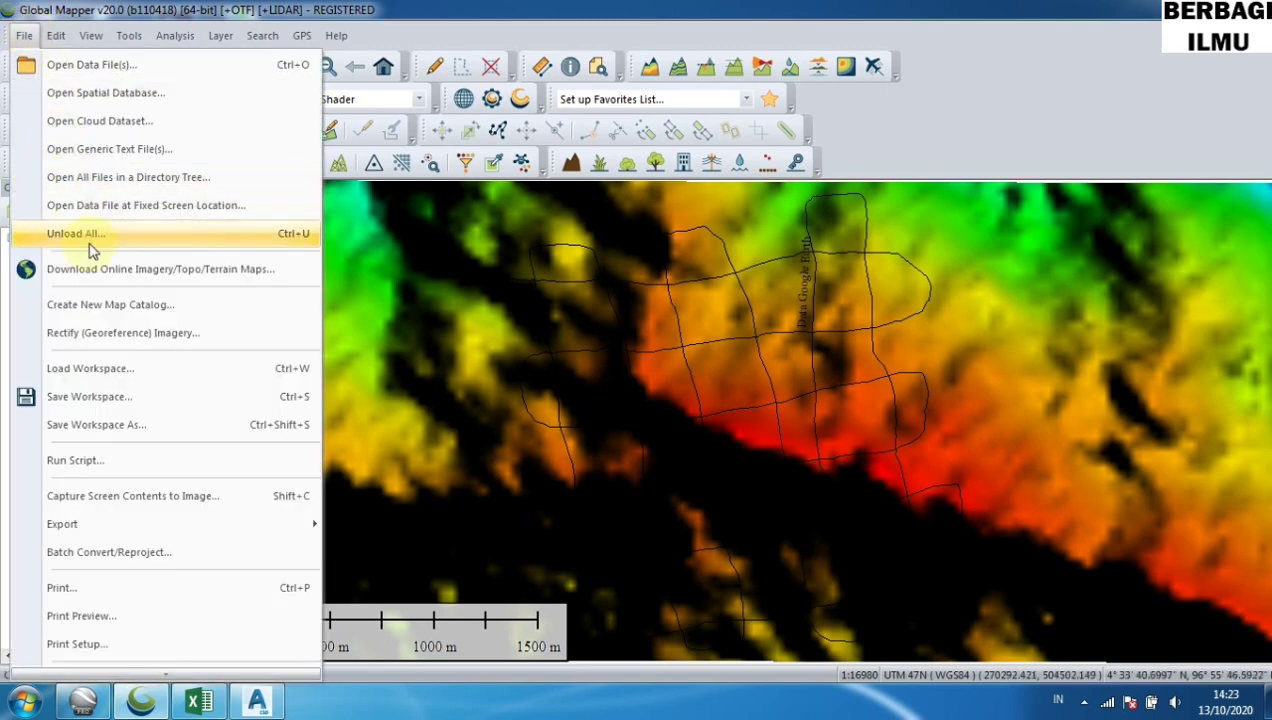
pyautogui.moveTo(182, 537)
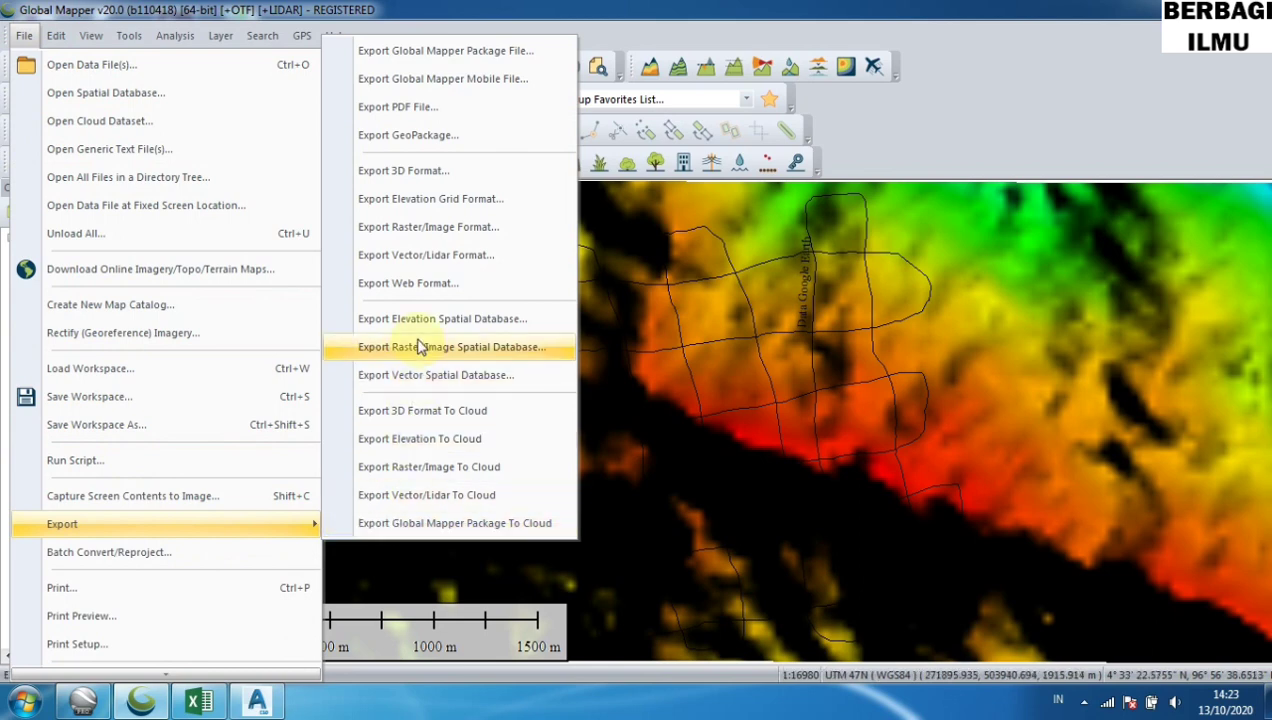
pyautogui.click(418, 262)
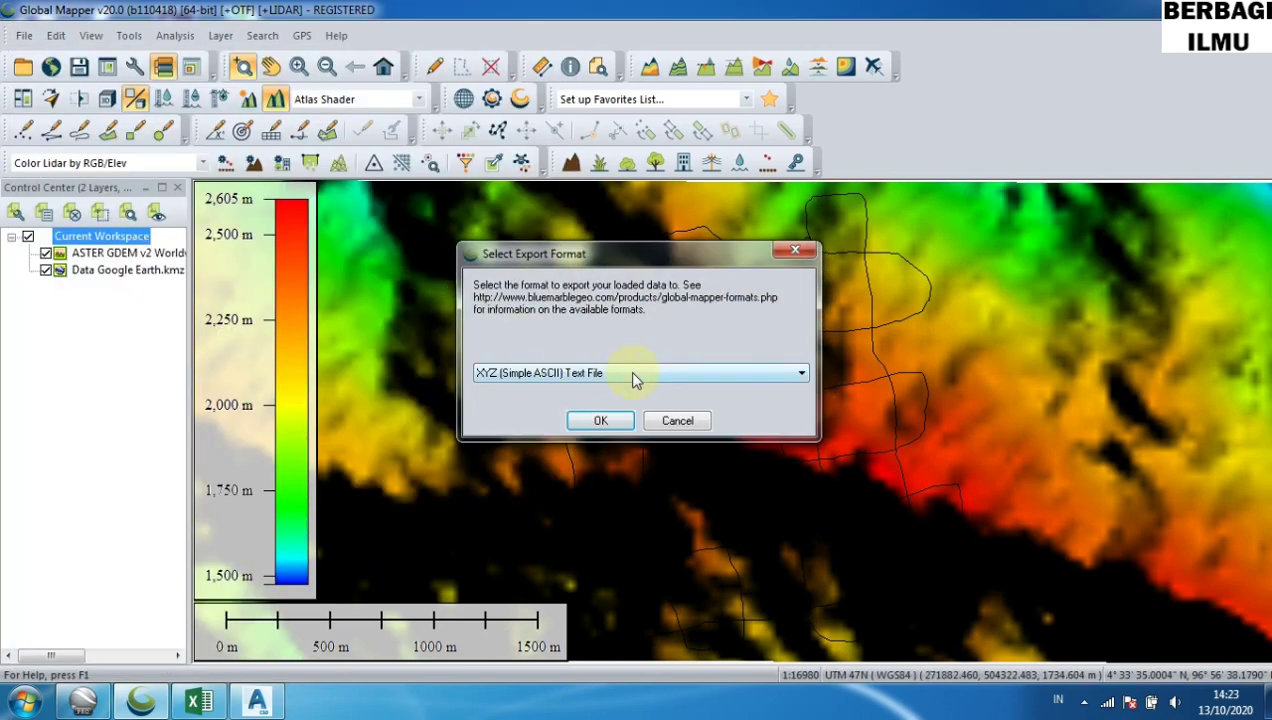
pyautogui.click(633, 375)
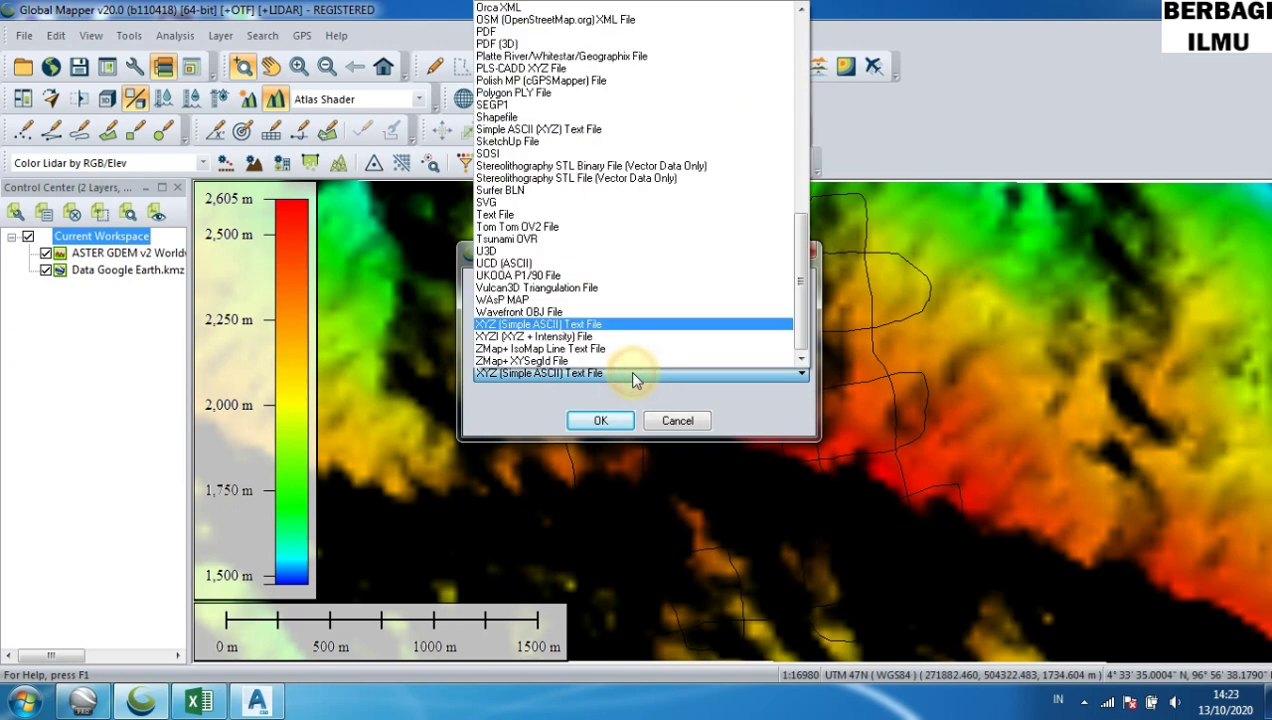
pyautogui.click(578, 326)
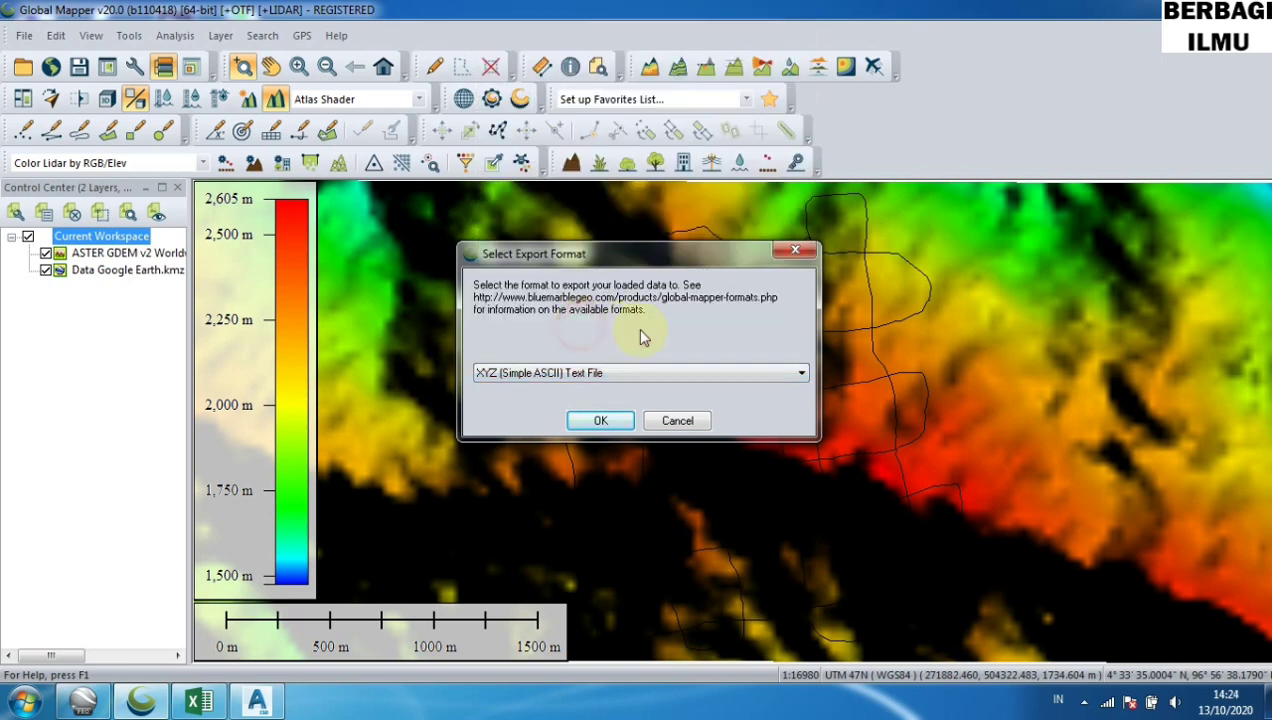
pyautogui.click(600, 418)
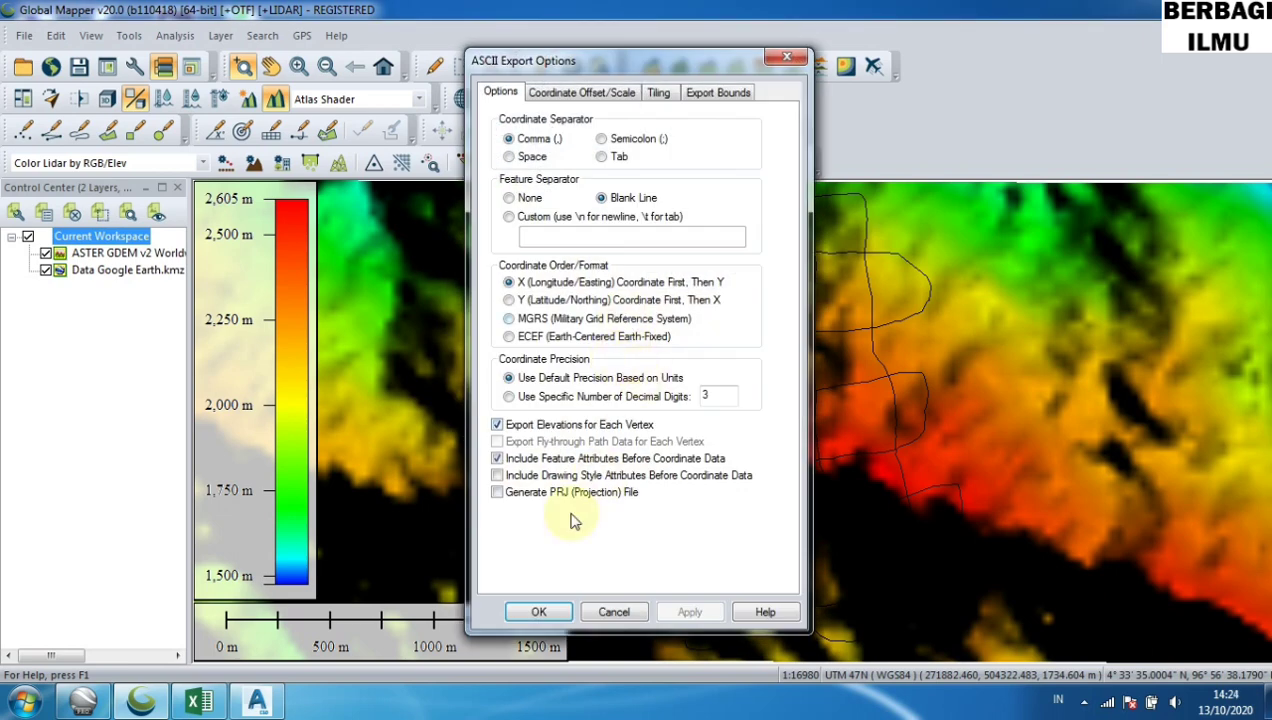
# Review and accept the default comma-separated ASCII export options, and save the text file as Data Global Mapper on Local Disk (D:)
pyautogui.click(605, 93)
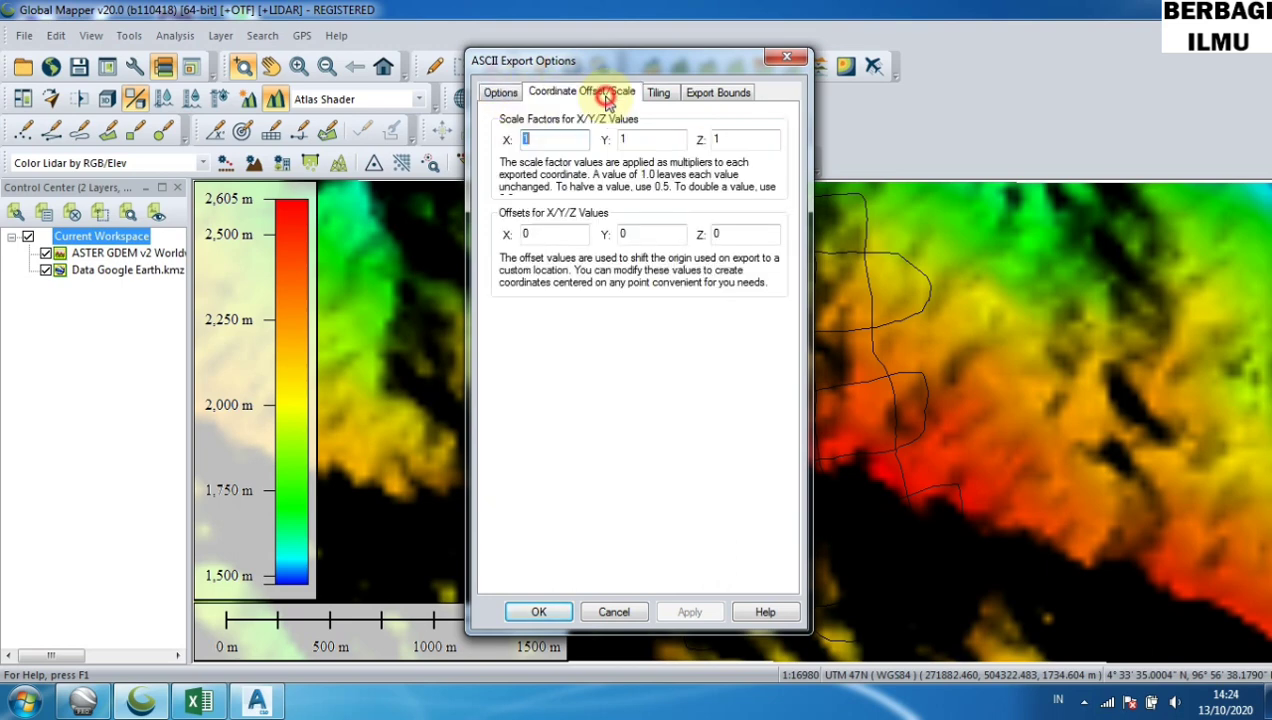
pyautogui.click(658, 93)
pyautogui.click(710, 93)
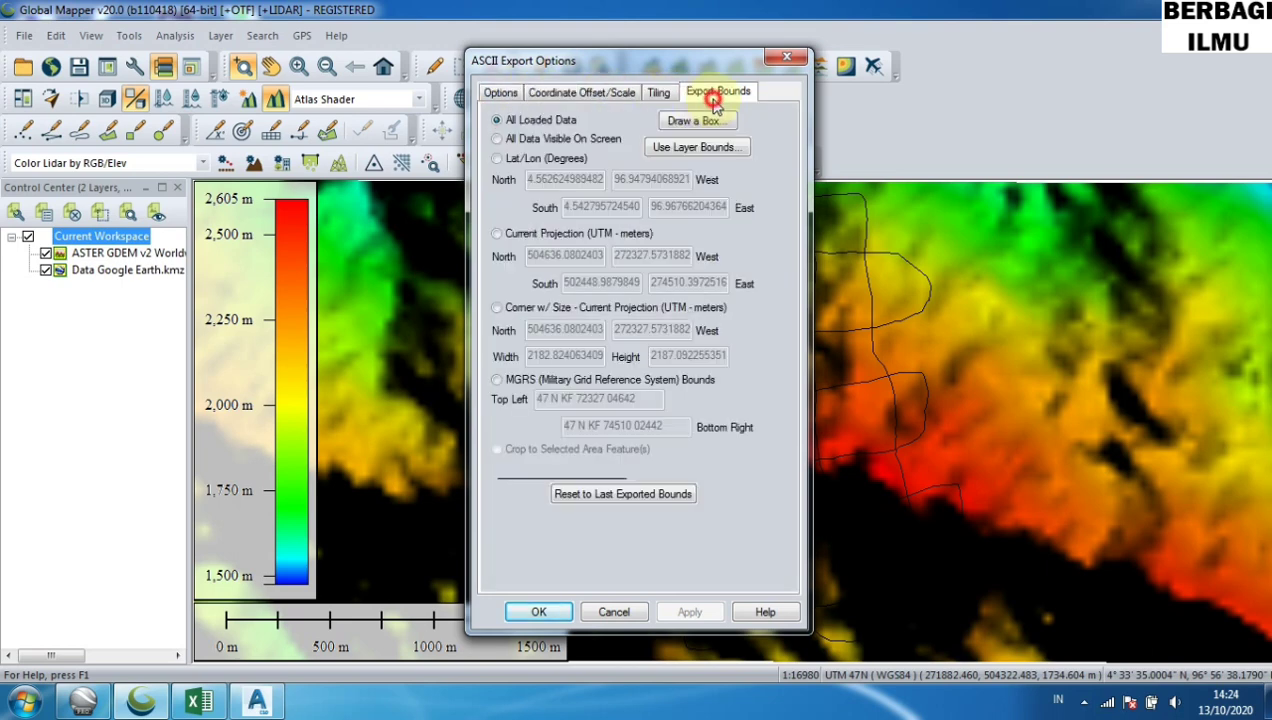
pyautogui.click(499, 93)
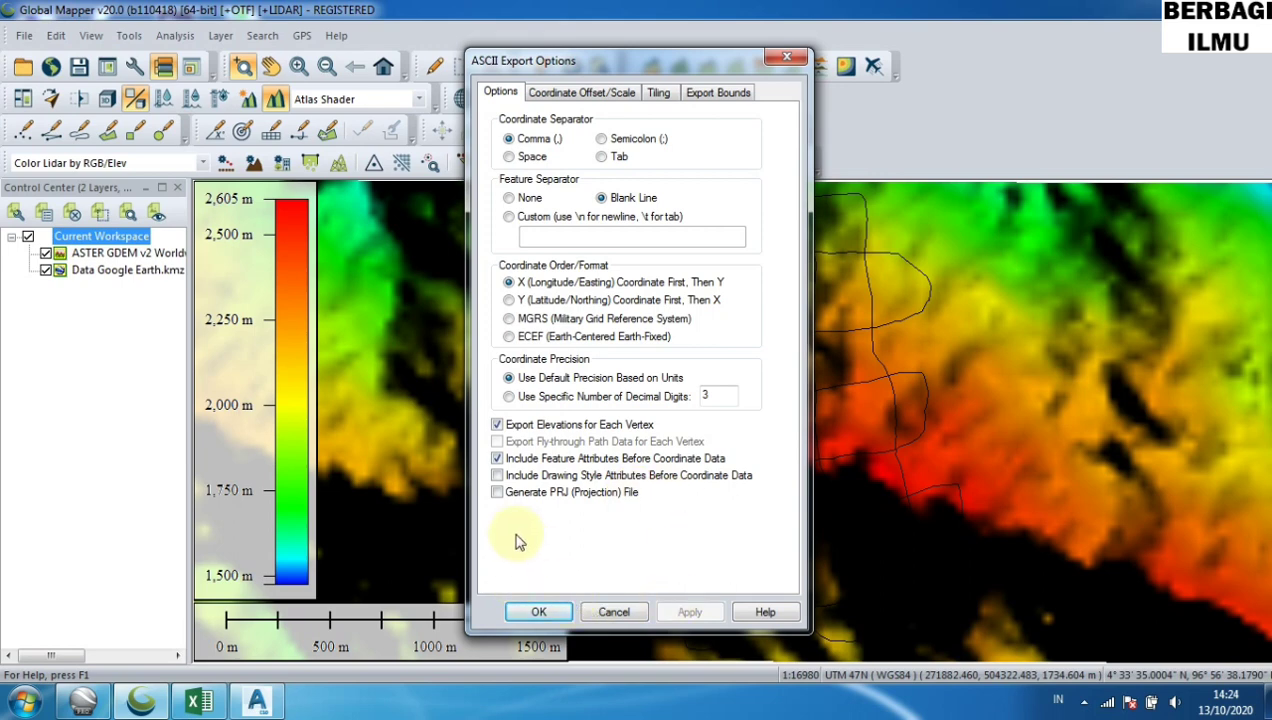
pyautogui.click(538, 613)
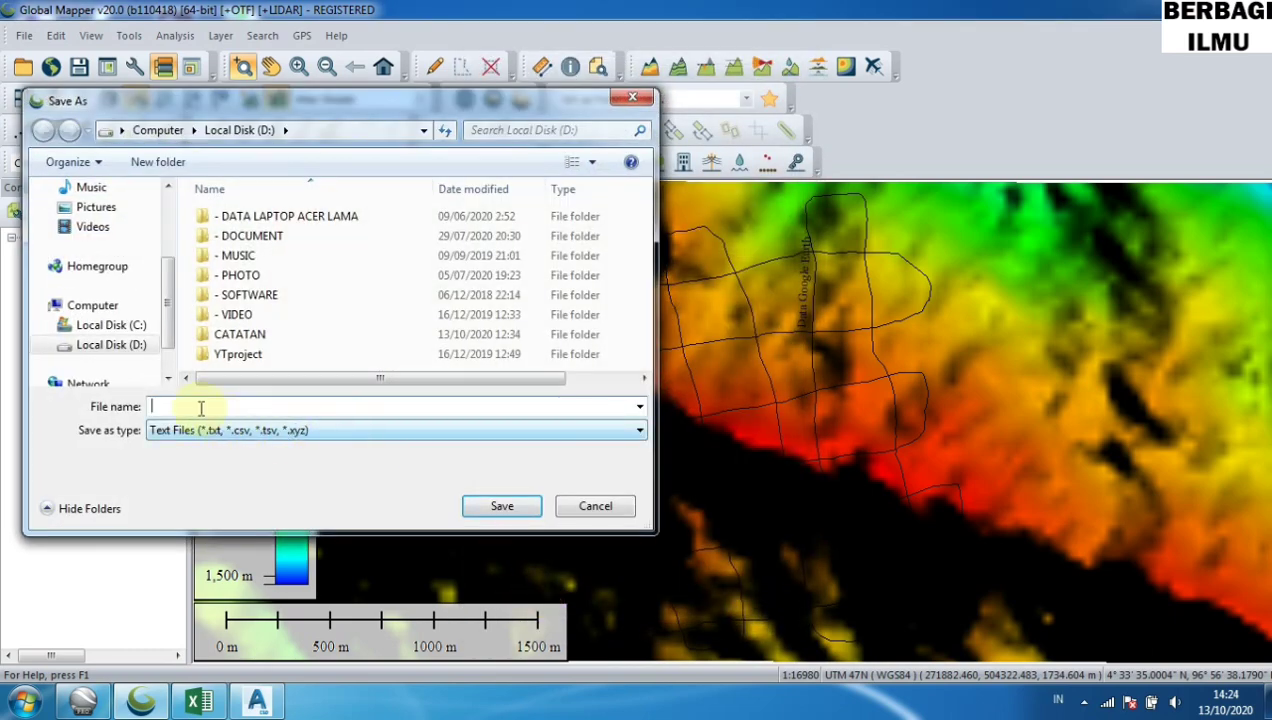
pyautogui.write('Da')
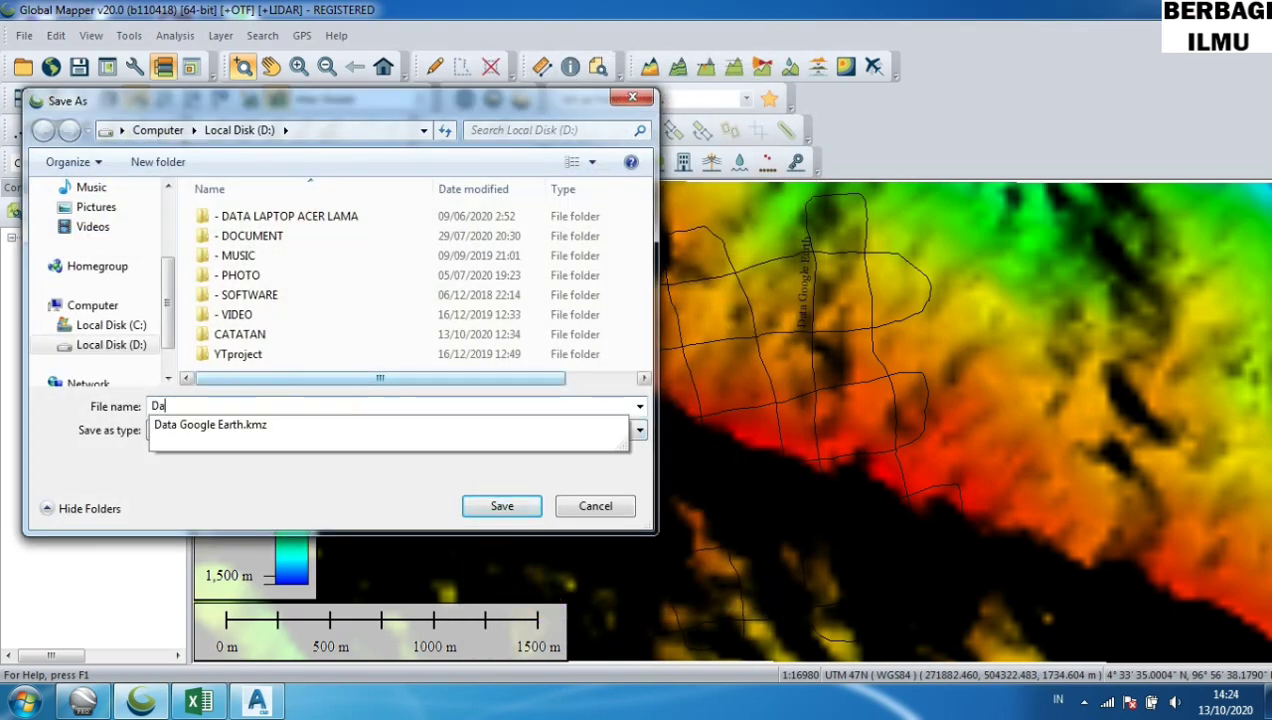
pyautogui.write('ta Global Mapper')
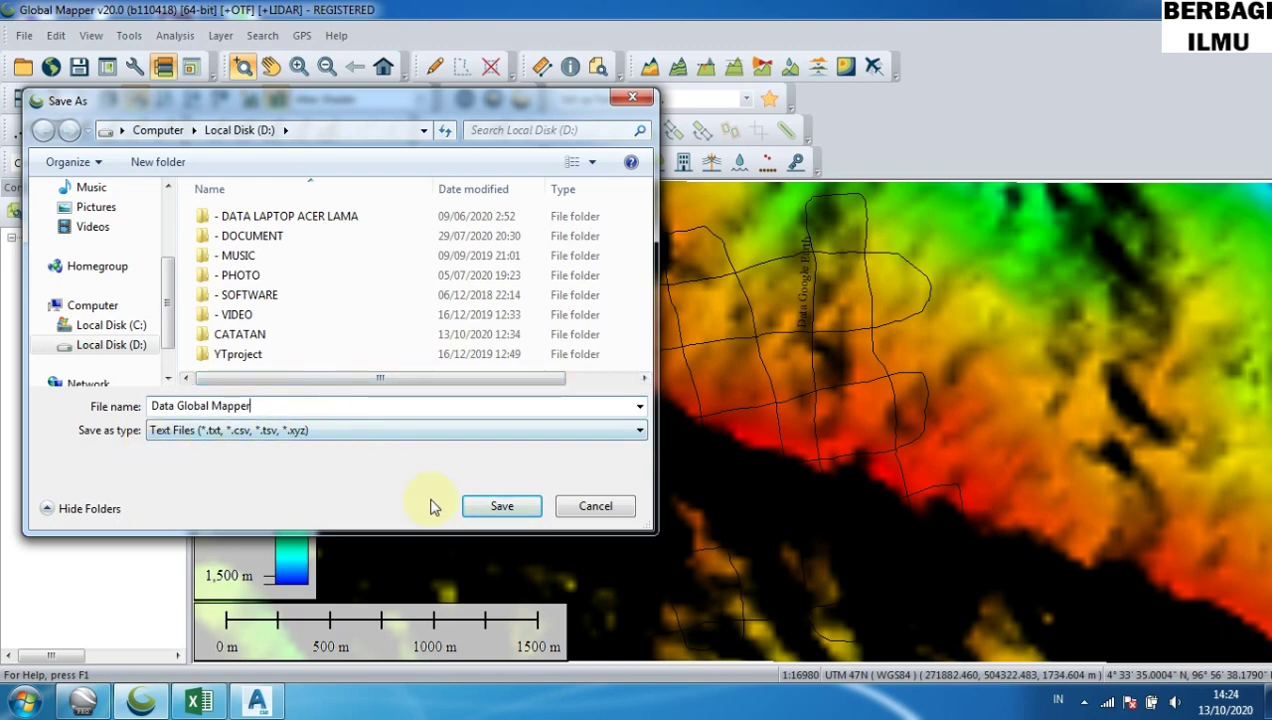
pyautogui.click(501, 508)
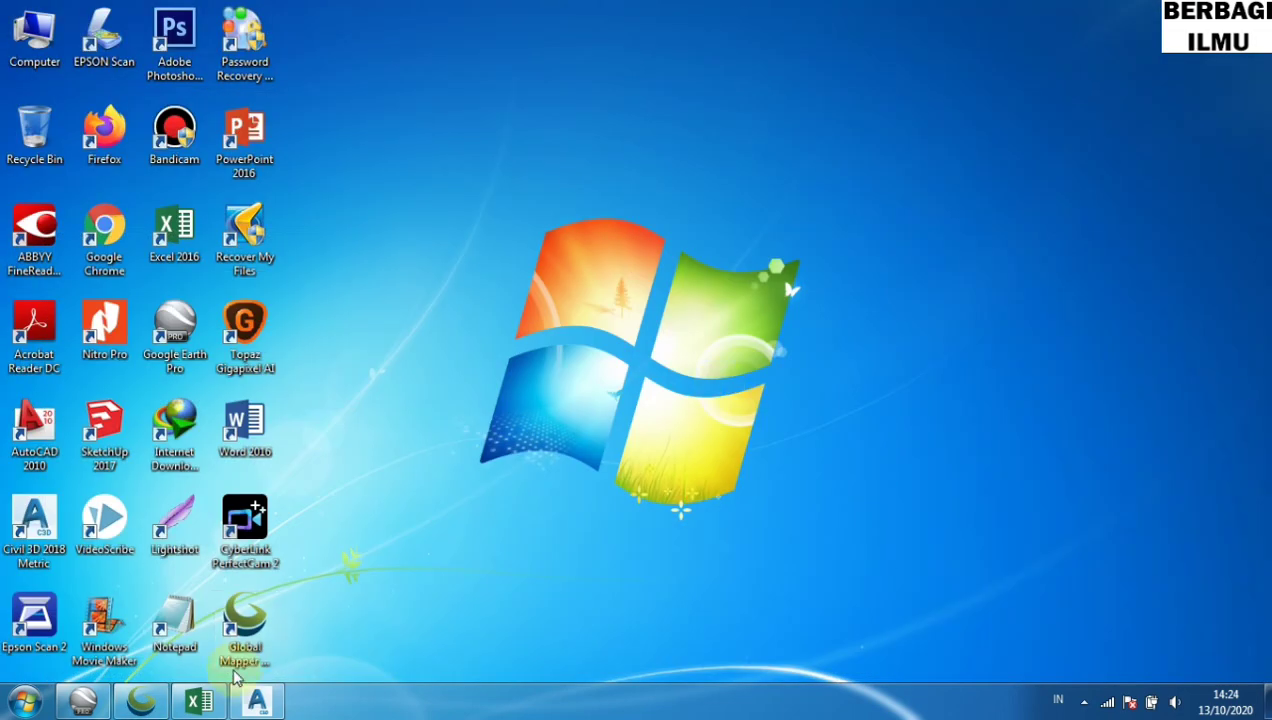
# Switch to Excel and browse to Local Disk (D:) for the file to open
pyautogui.click(209, 707)
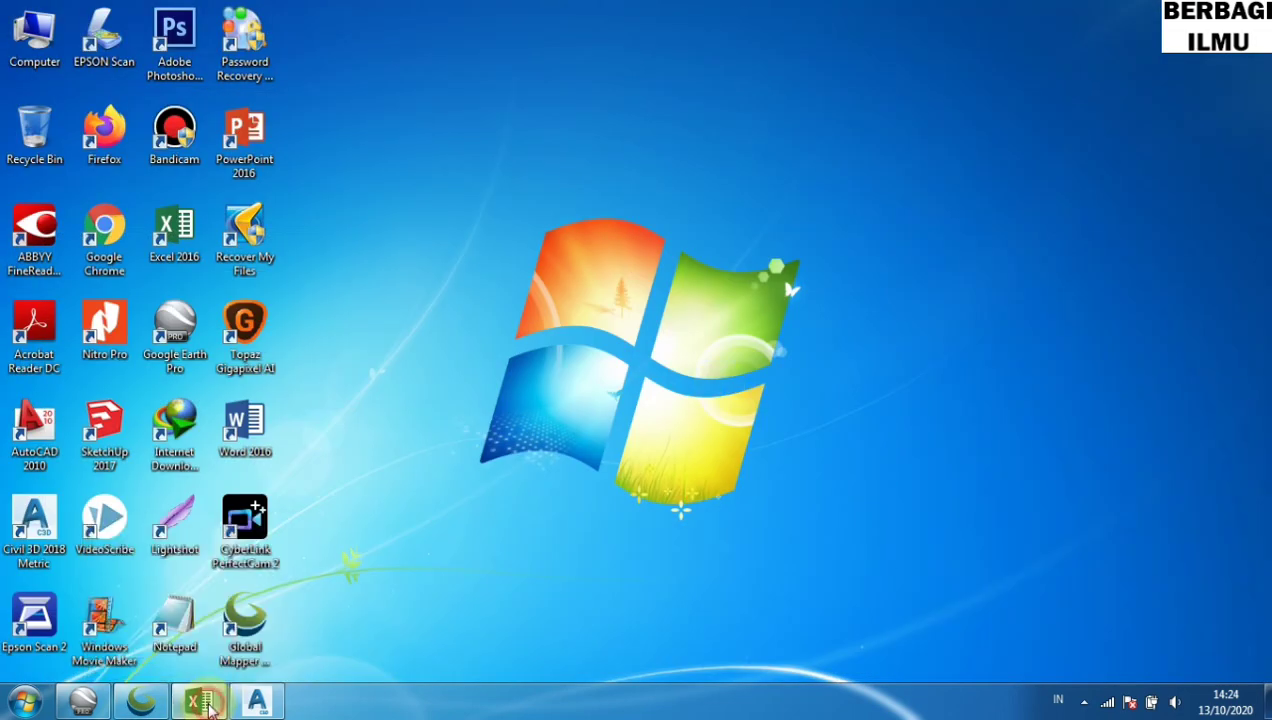
pyautogui.click(61, 222)
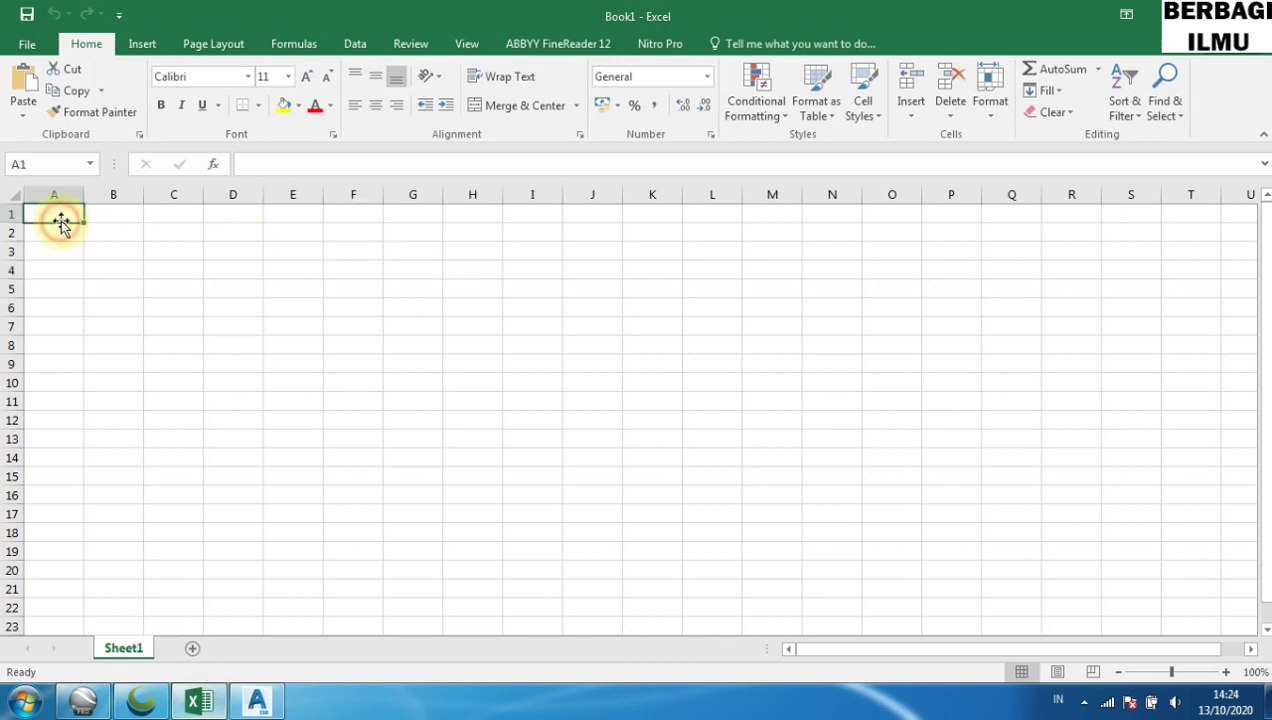
pyautogui.click(31, 47)
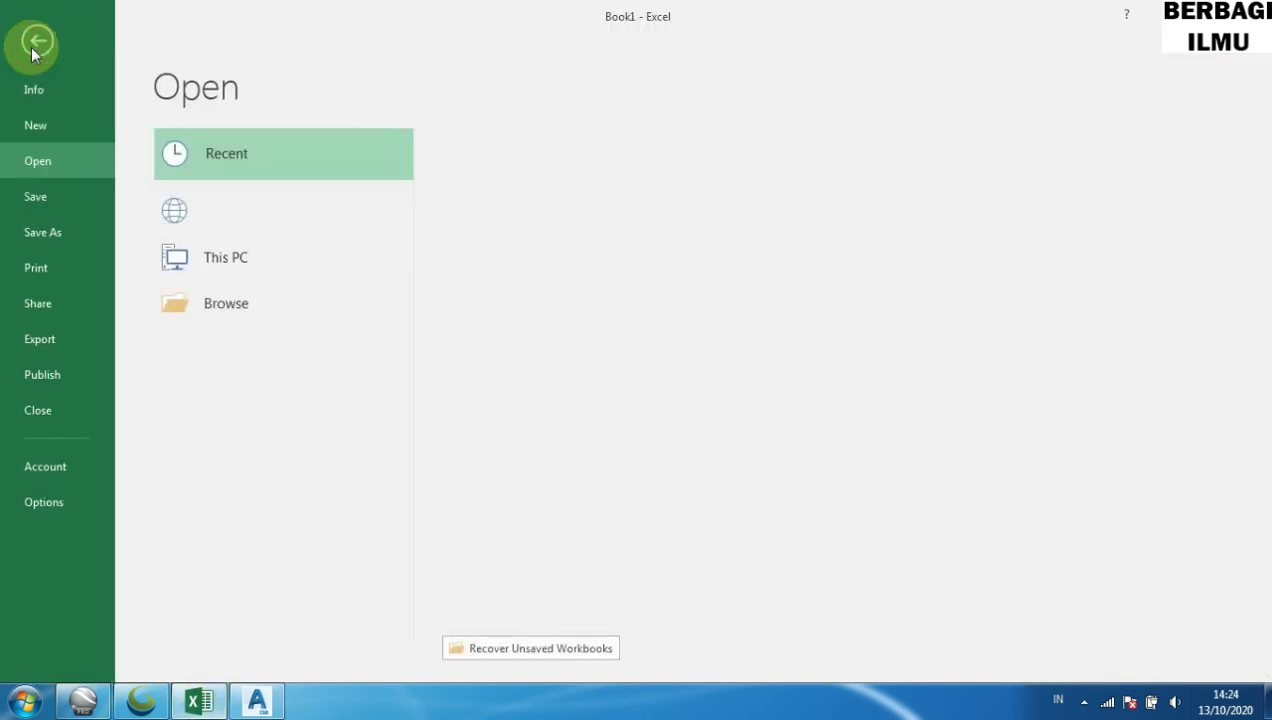
pyautogui.click(63, 170)
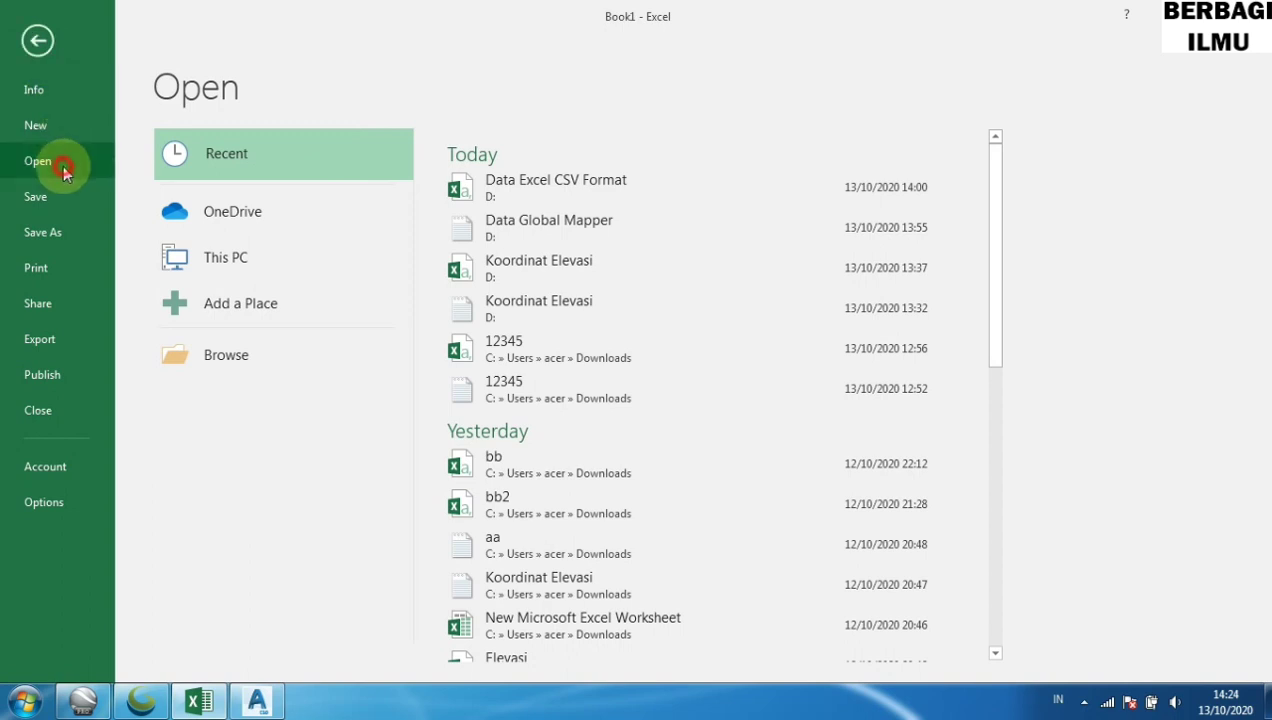
pyautogui.click(223, 355)
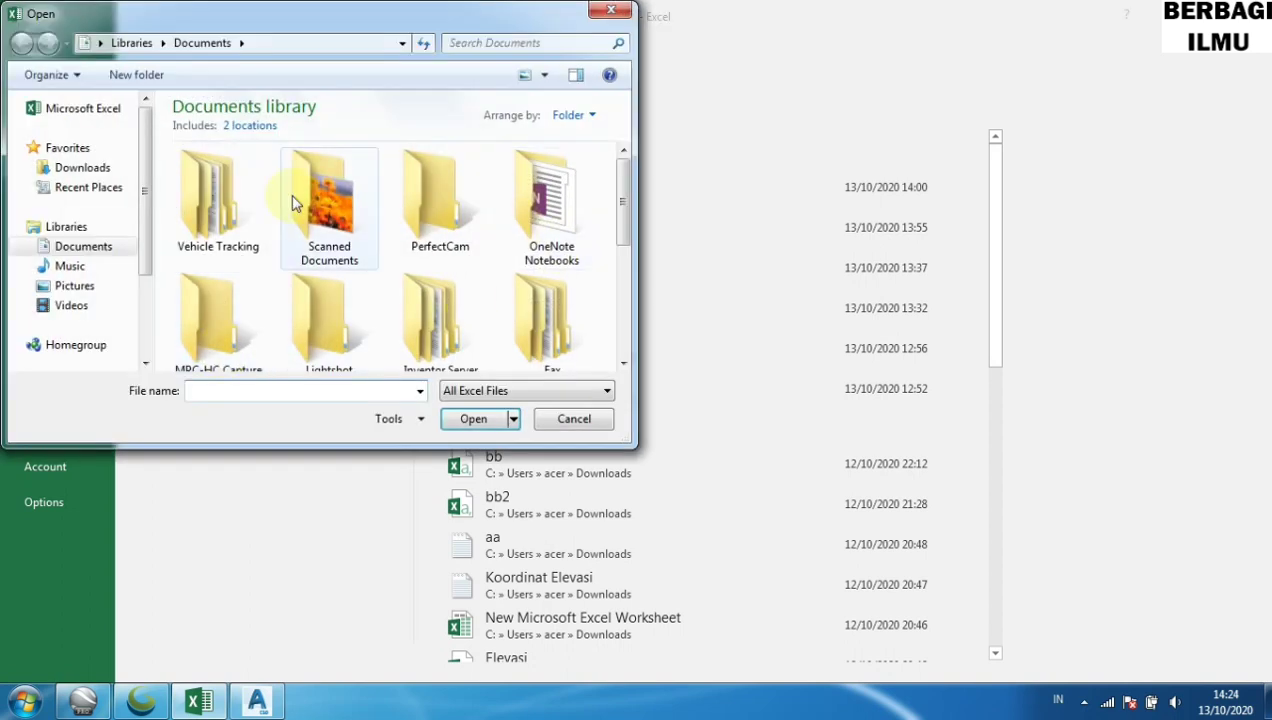
pyautogui.scroll(-2, 144, 250)
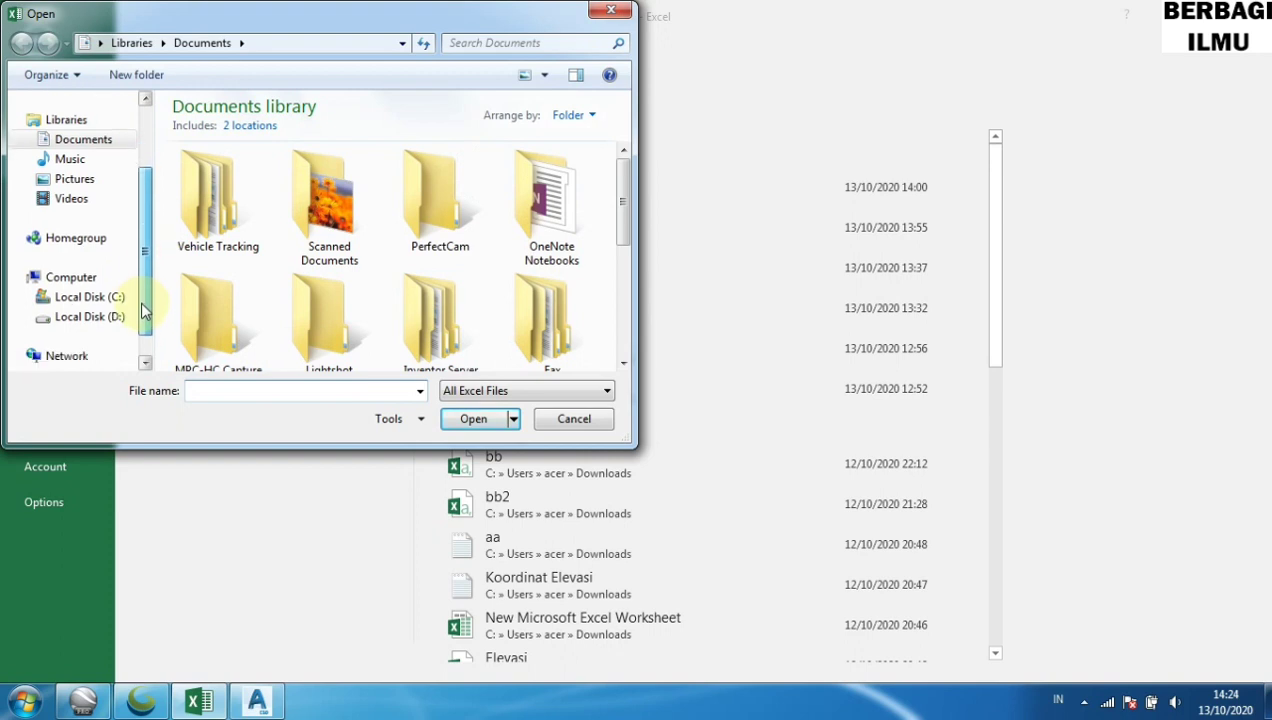
pyautogui.click(100, 316)
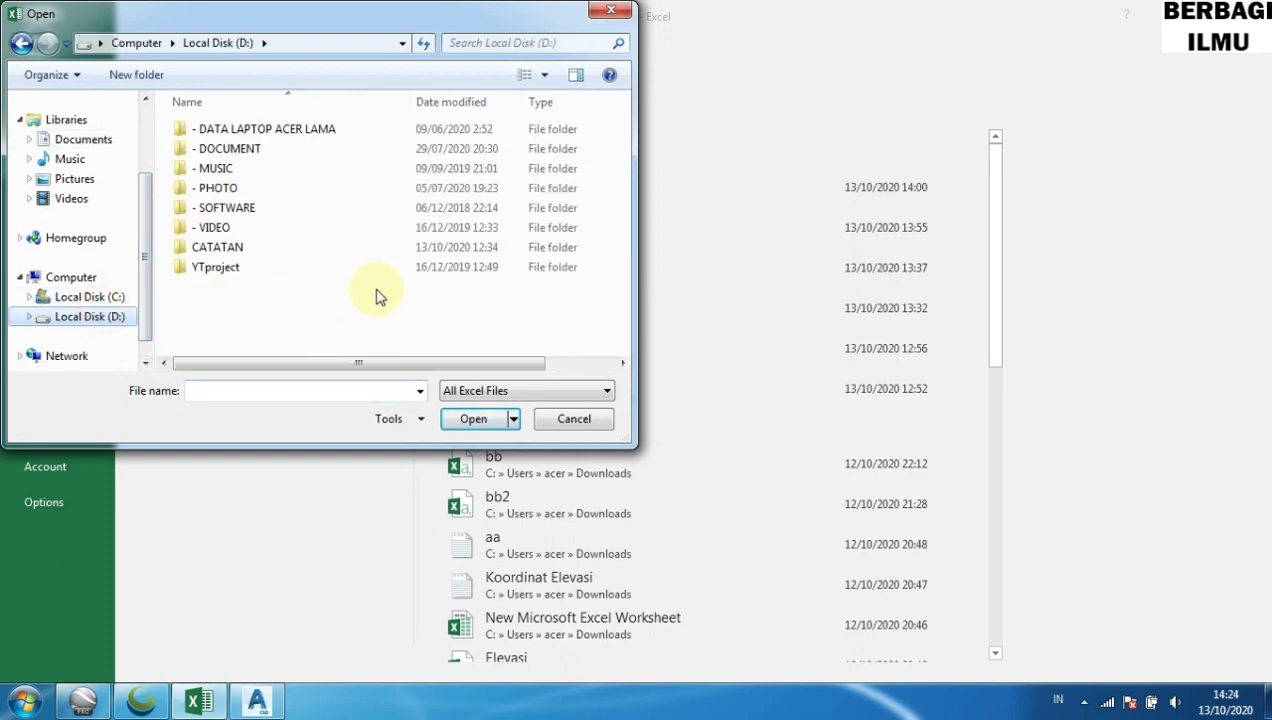
# Show all file types, open the Data Global Mapper text document, and import it as delimited text with the default settings
pyautogui.click(524, 394)
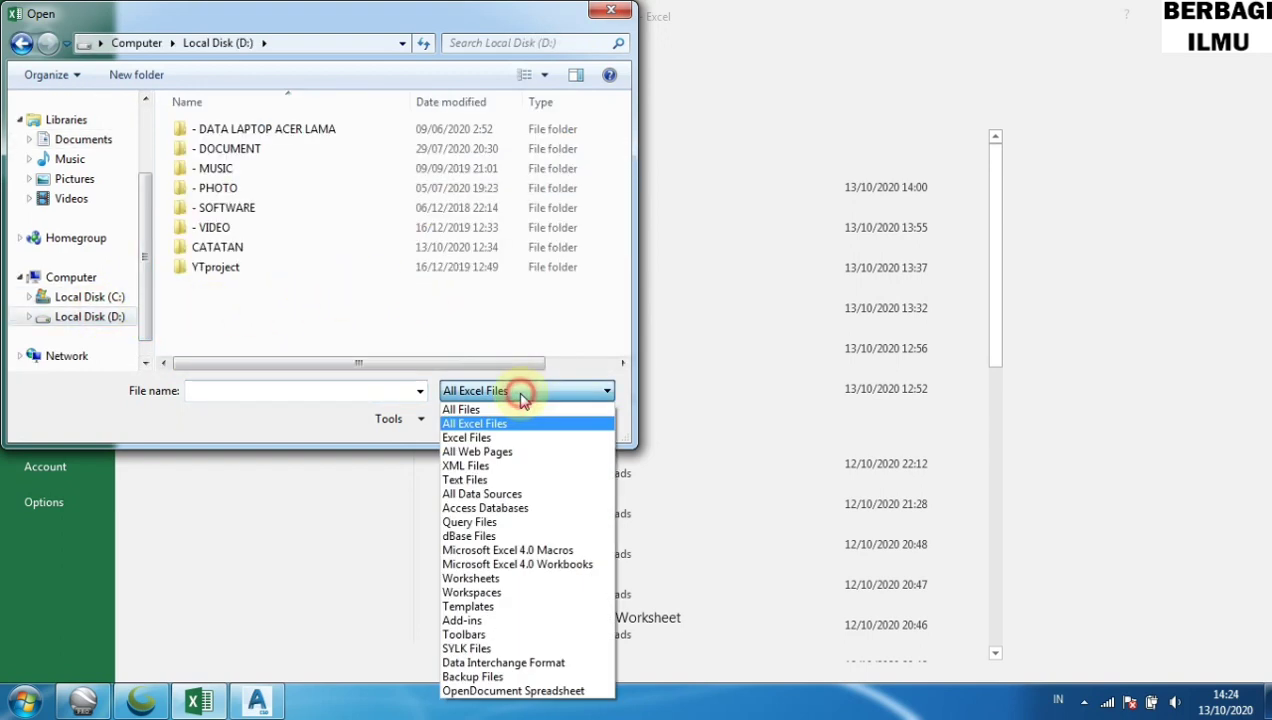
pyautogui.click(497, 412)
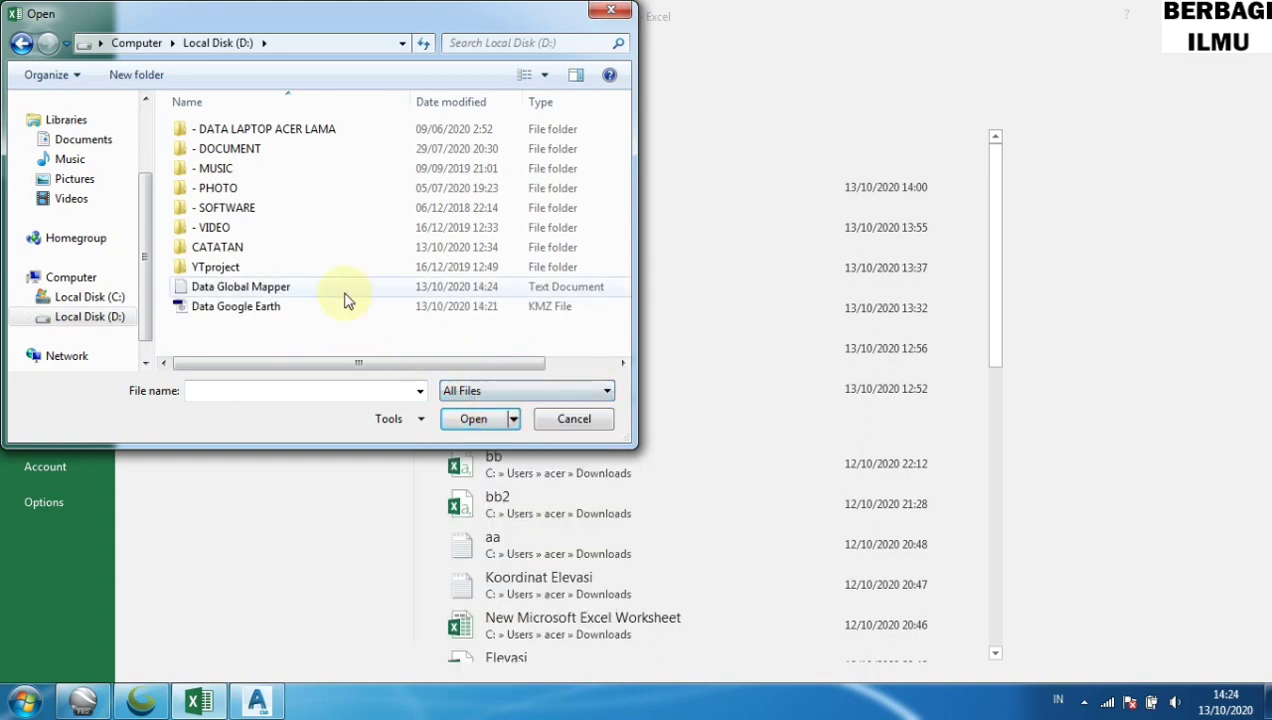
pyautogui.click(258, 290)
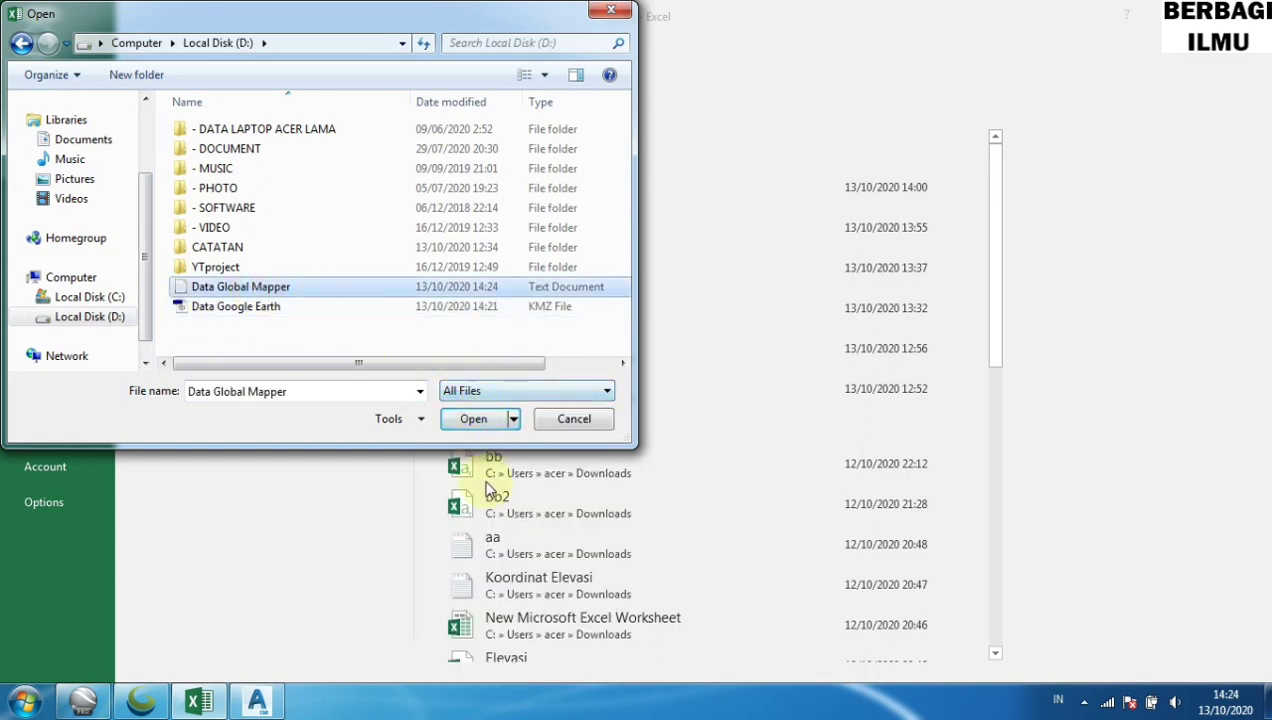
pyautogui.click(478, 420)
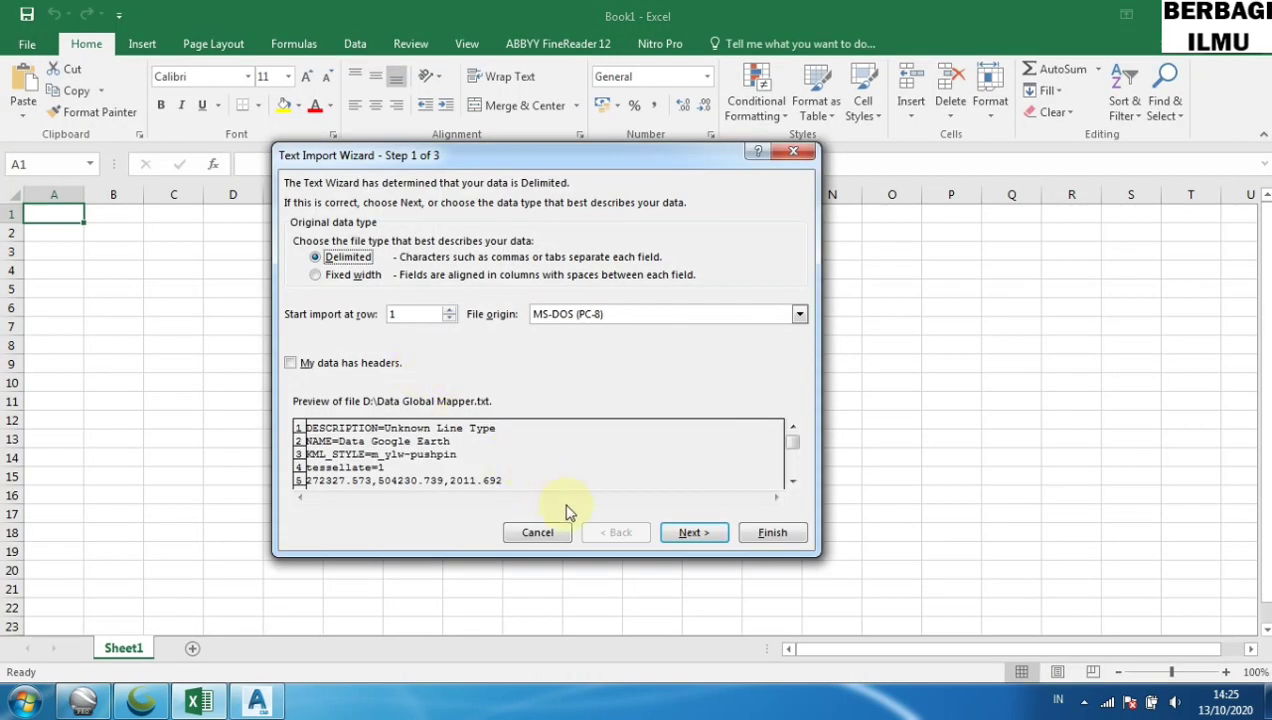
pyautogui.click(768, 537)
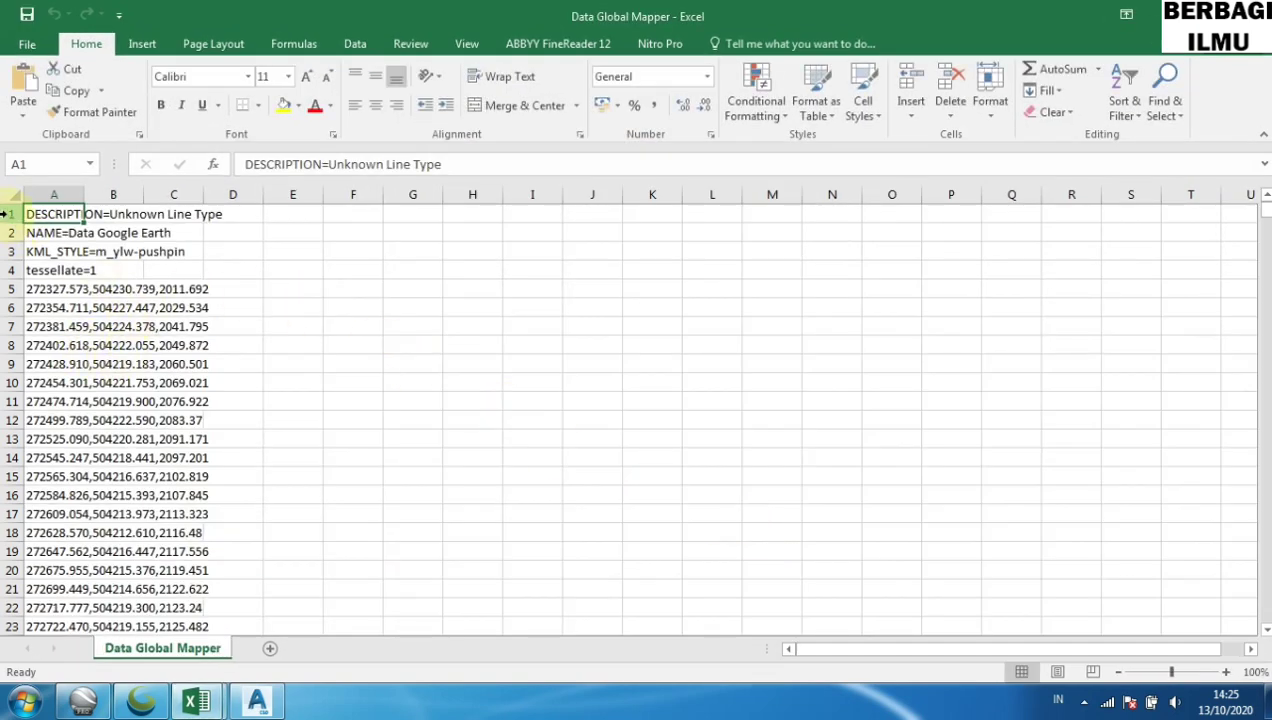
# Delete rows 1 to 4, which hold the description, name, style and tessellate attributes above the coordinates
pyautogui.moveTo(8, 214); pyautogui.dragTo(11, 265)
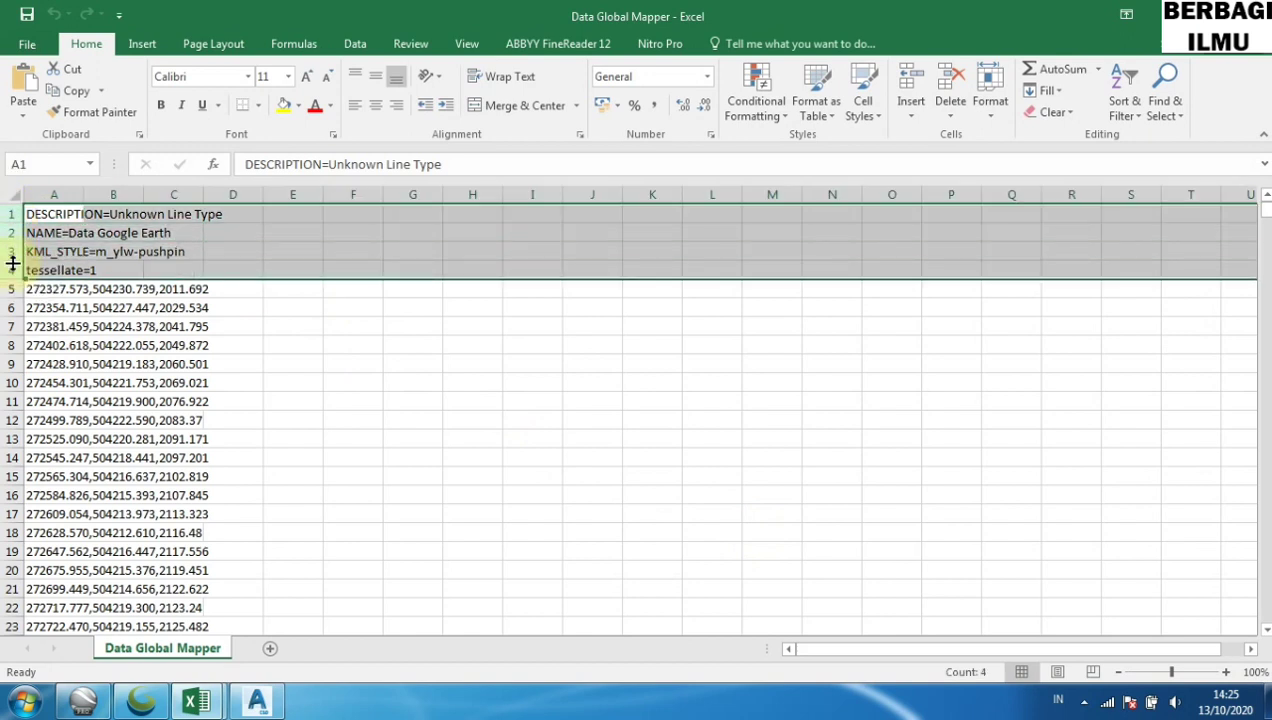
pyautogui.rightClick(12, 214)
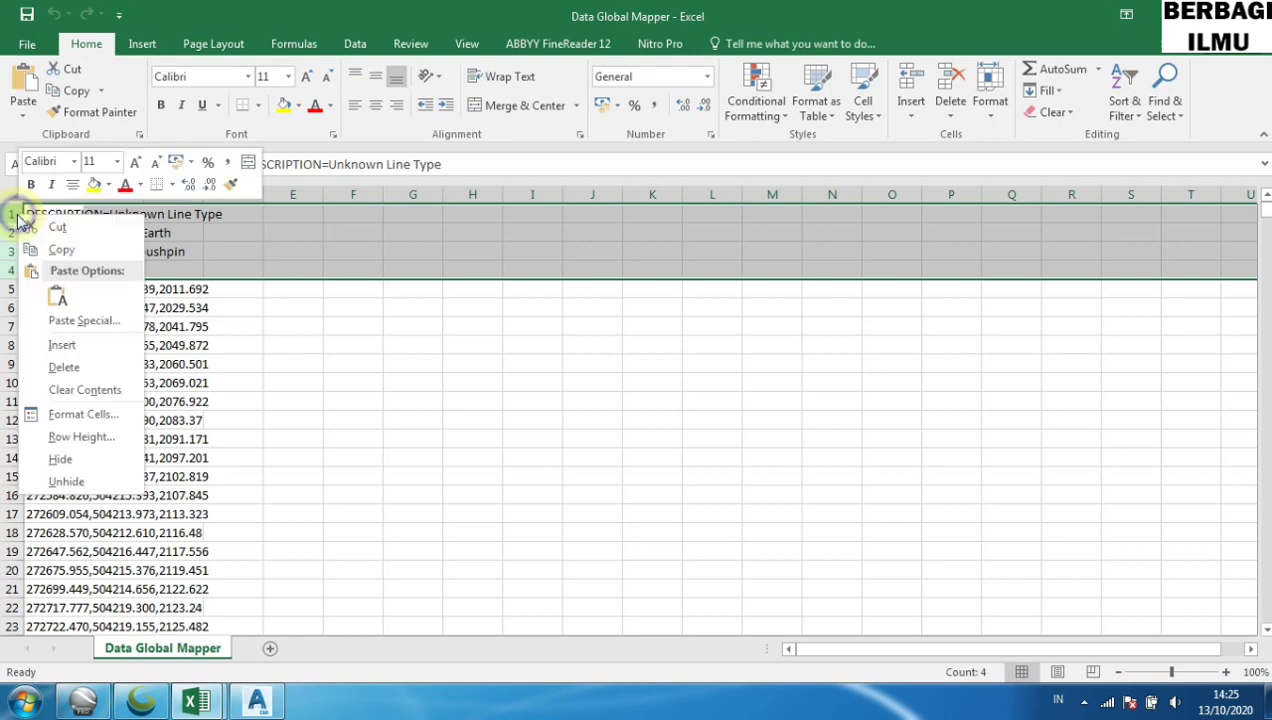
pyautogui.click(64, 368)
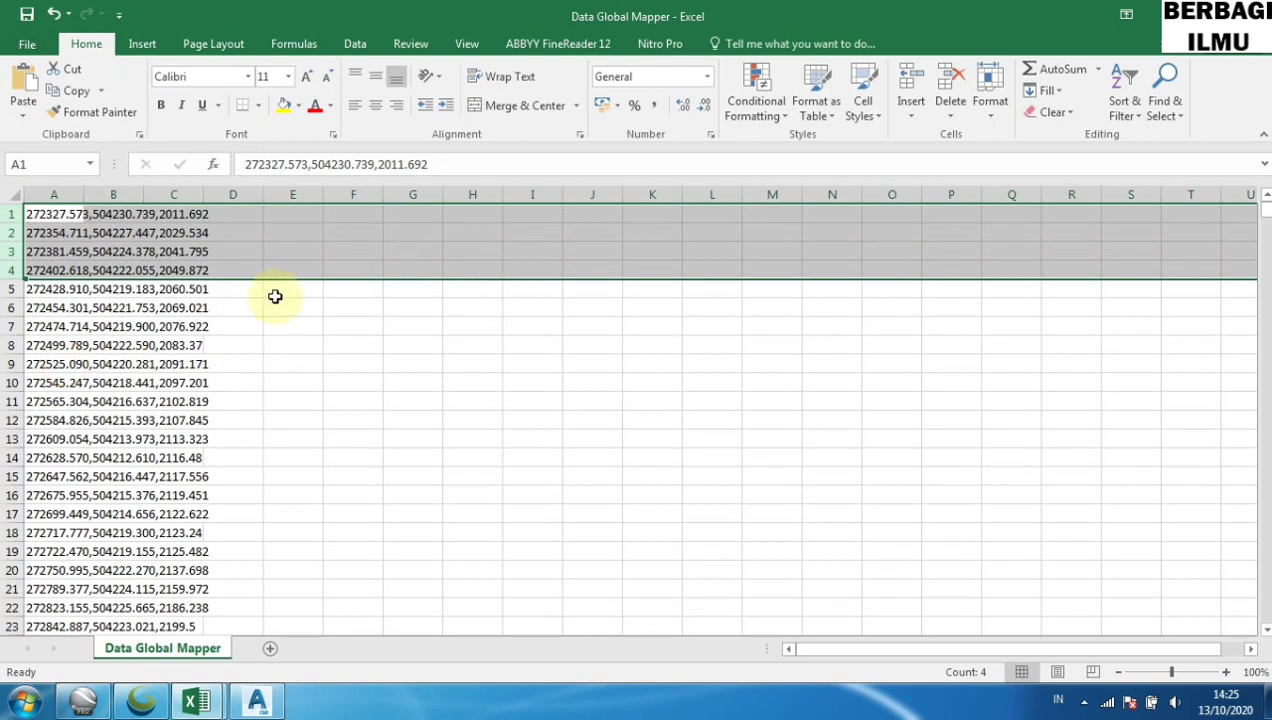
# Split the coordinate text in column A into separate columns, adding comma as a delimiter
pyautogui.click(316, 303)
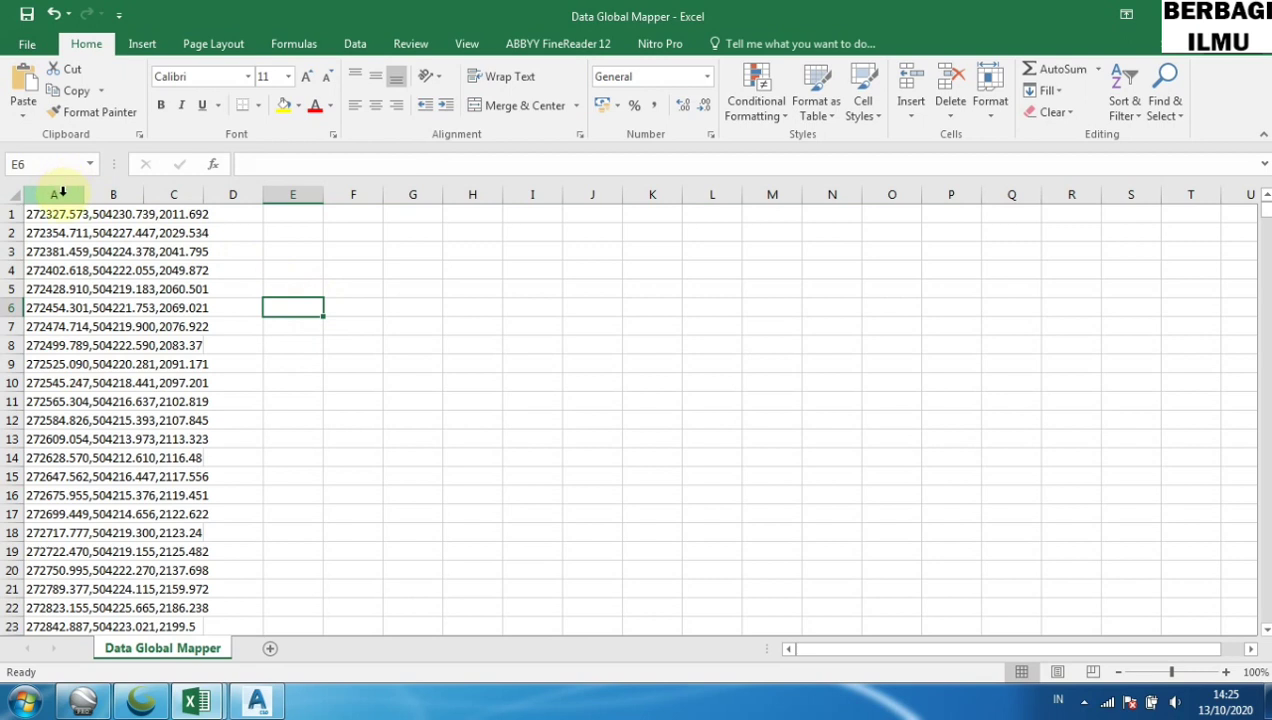
pyautogui.click(62, 193)
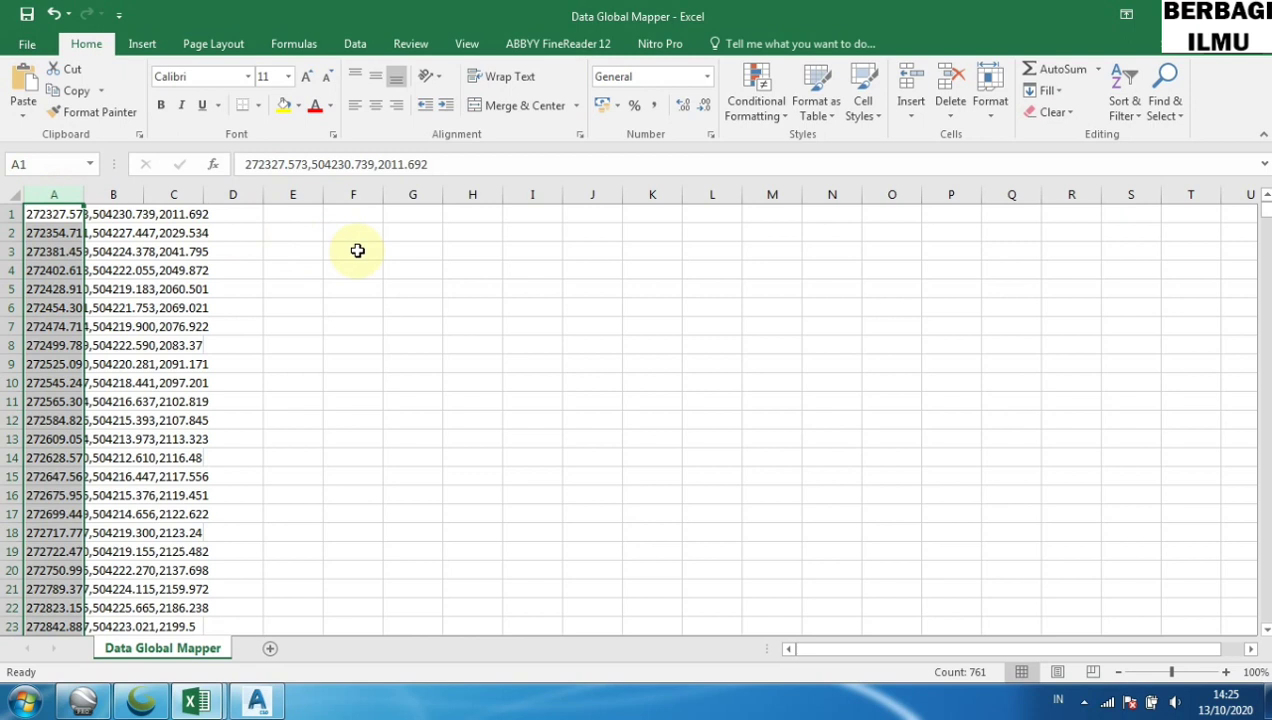
pyautogui.click(358, 46)
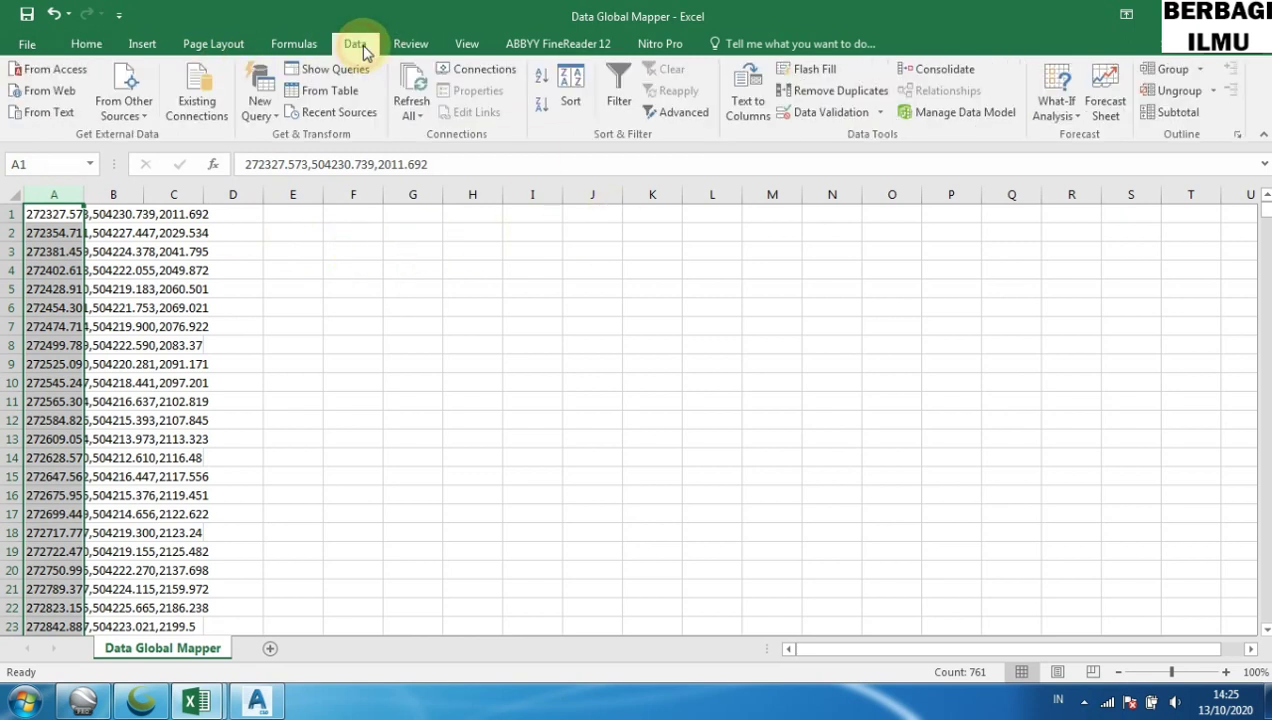
pyautogui.click(752, 95)
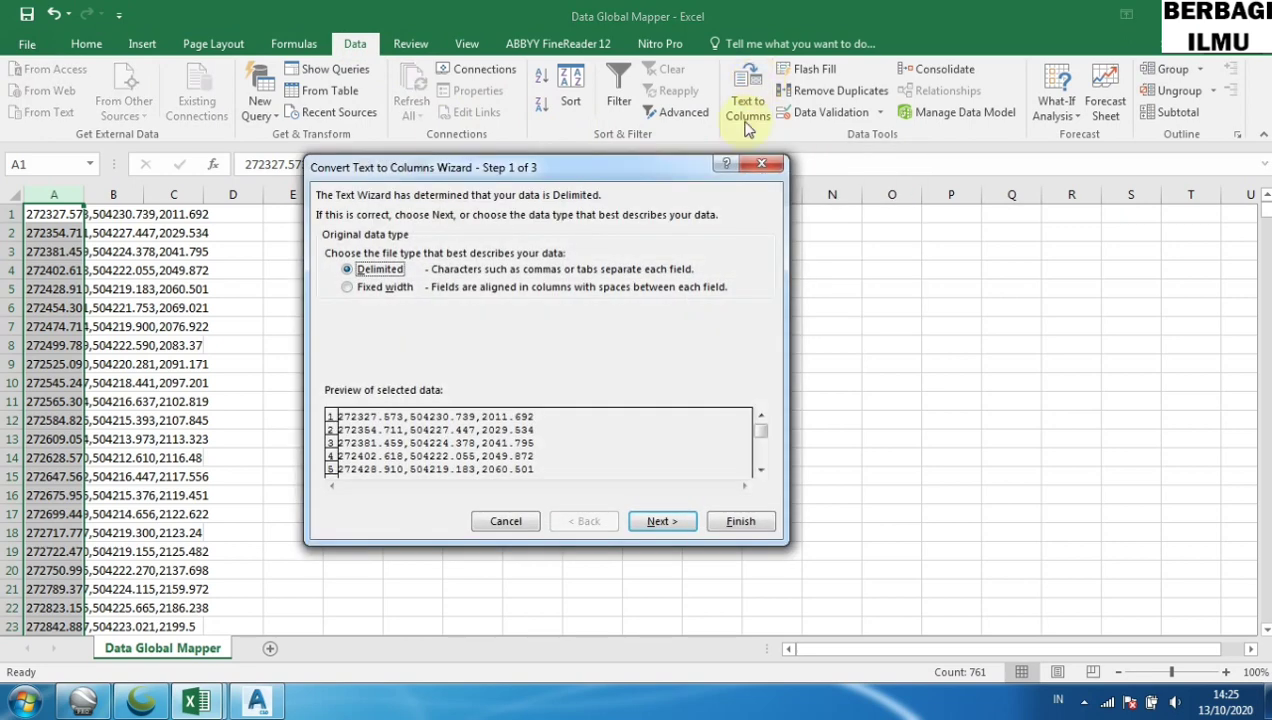
pyautogui.click(660, 521)
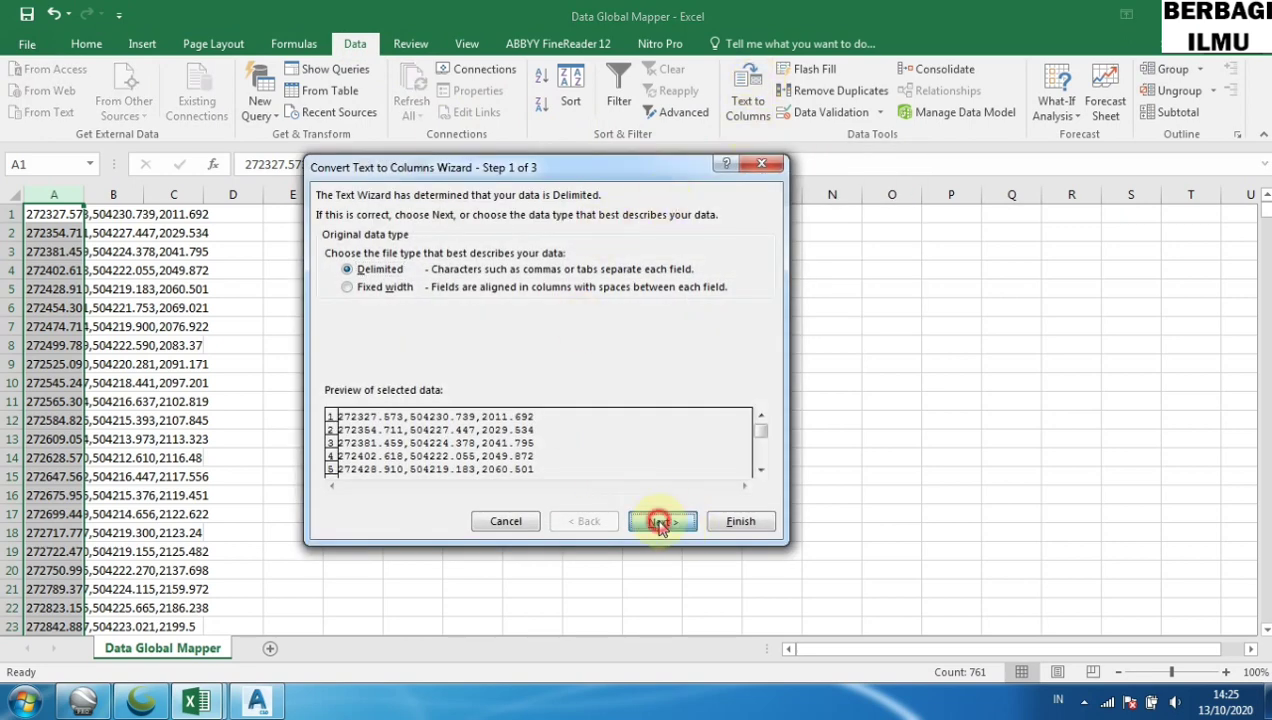
pyautogui.click(332, 286)
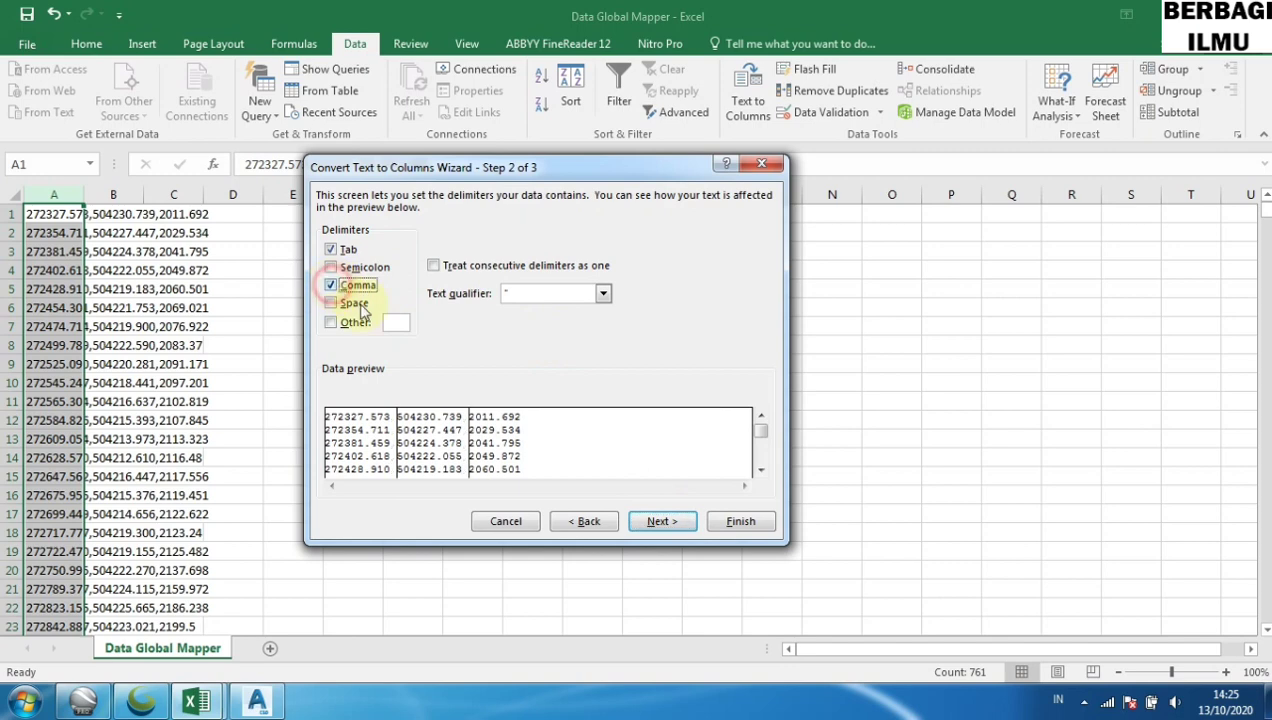
pyautogui.click(740, 521)
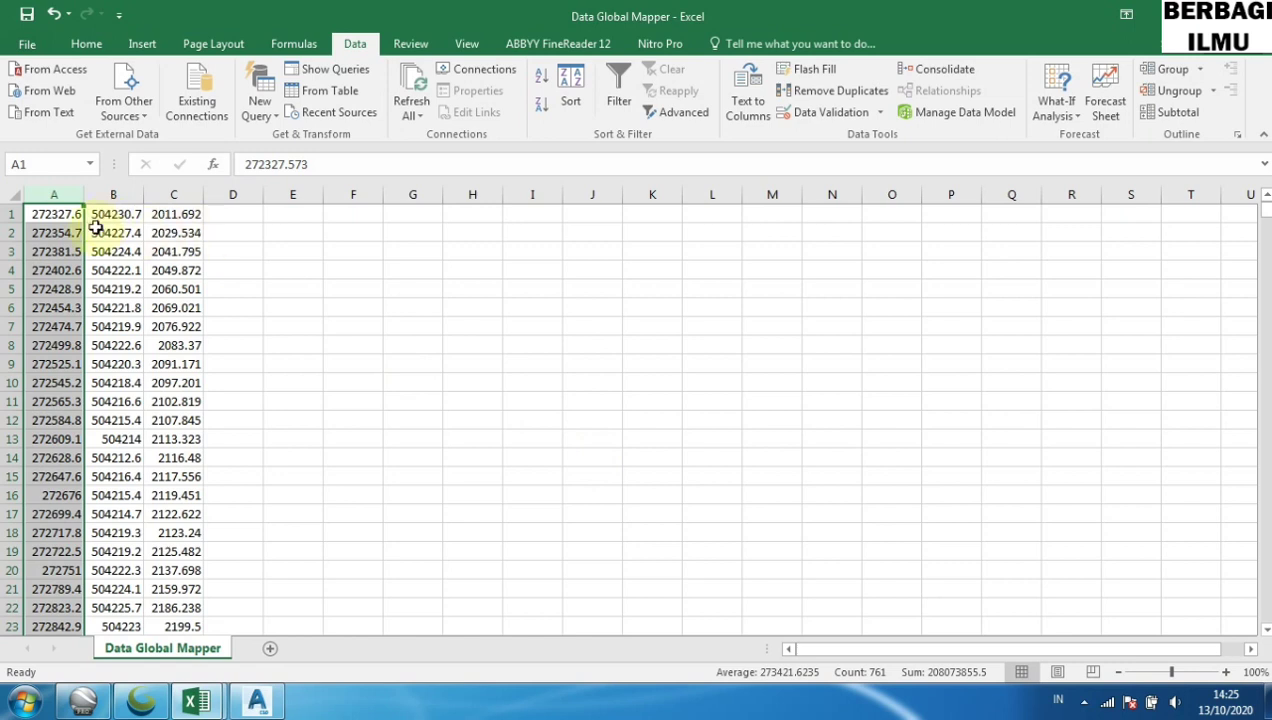
# Insert an empty column before the easting values in column A
pyautogui.rightClick(52, 194)
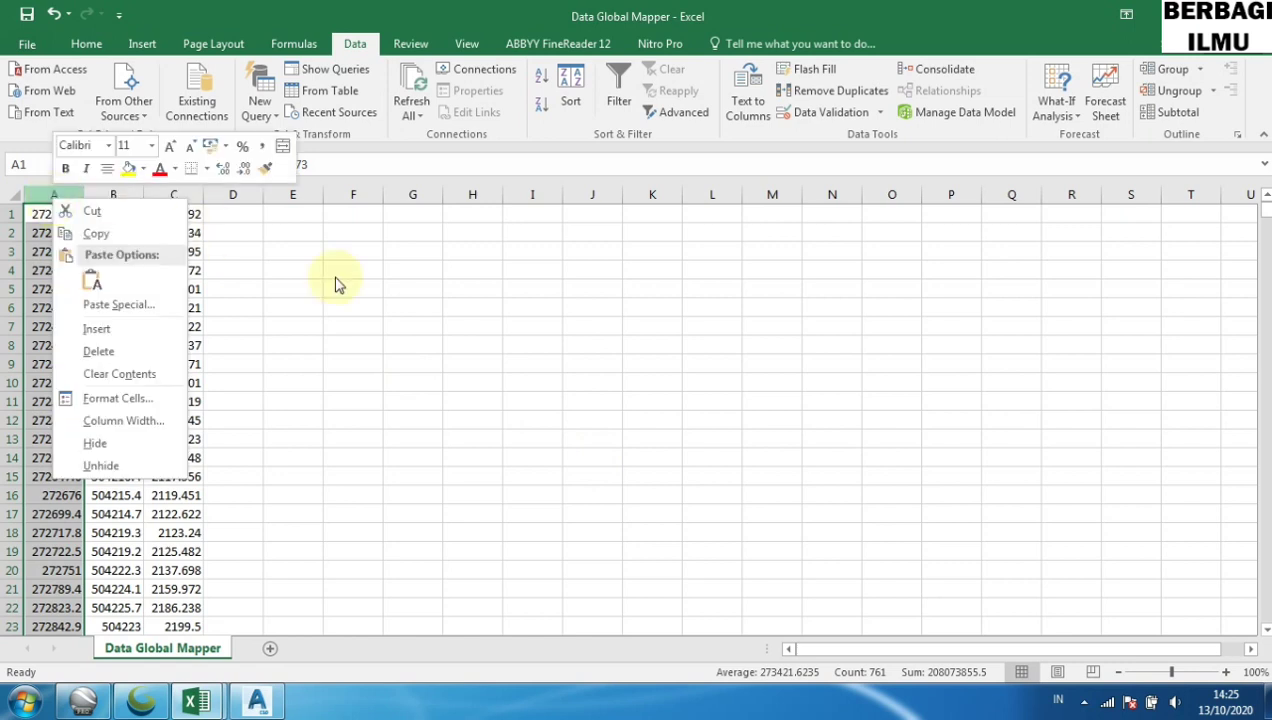
pyautogui.click(383, 301)
pyautogui.click(246, 261)
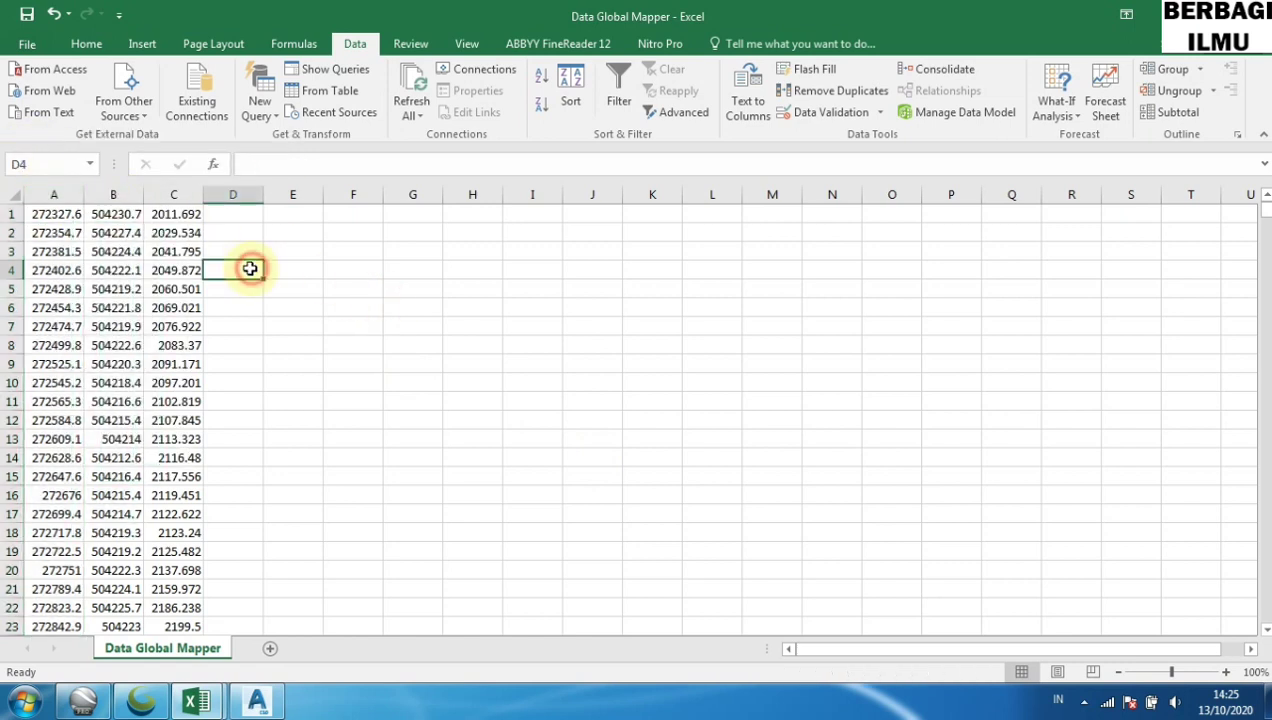
pyautogui.click(58, 192)
pyautogui.rightClick(58, 190)
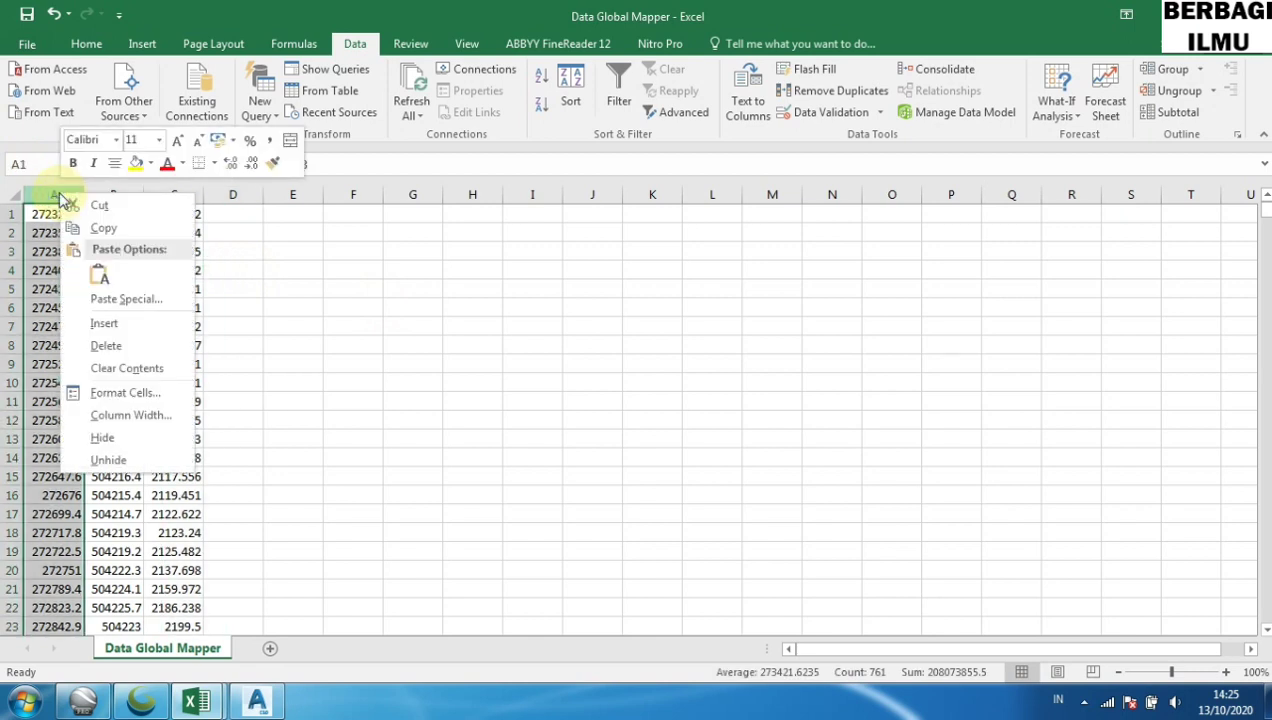
pyautogui.click(110, 345)
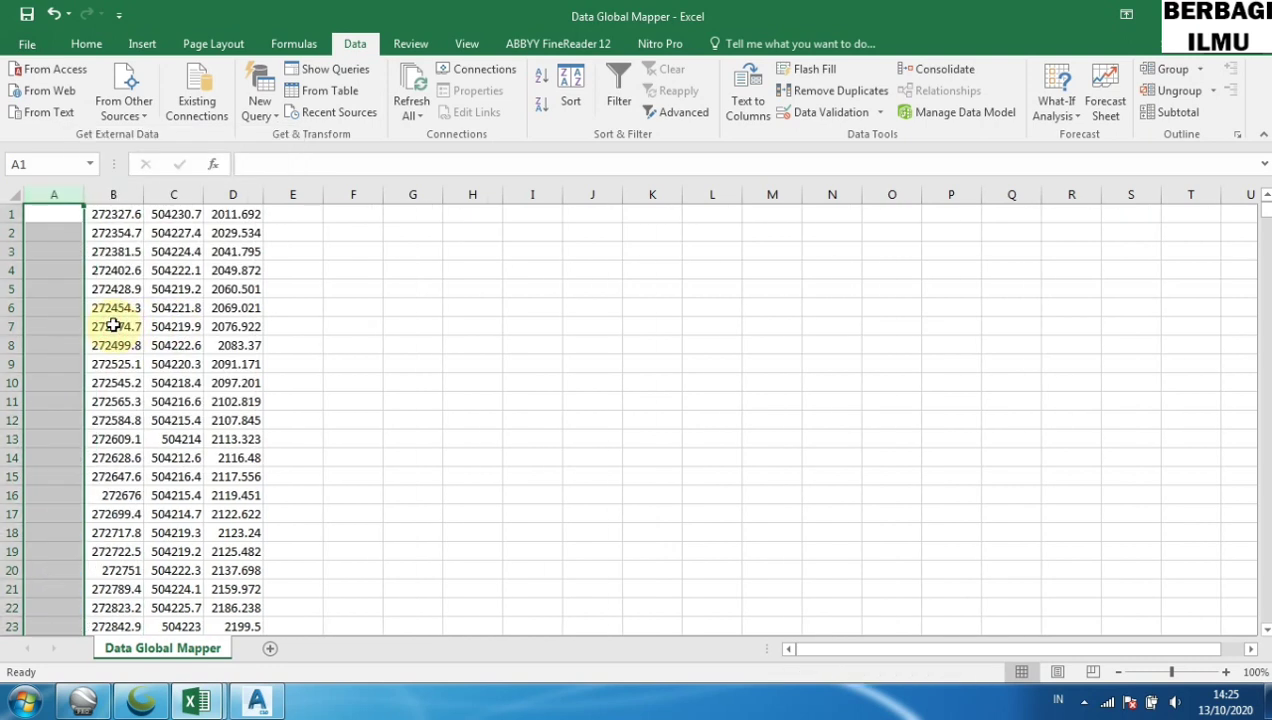
# Number the points in column A by entering 1 and 2 in the first two rows and extending the series to 761
pyautogui.click(57, 213)
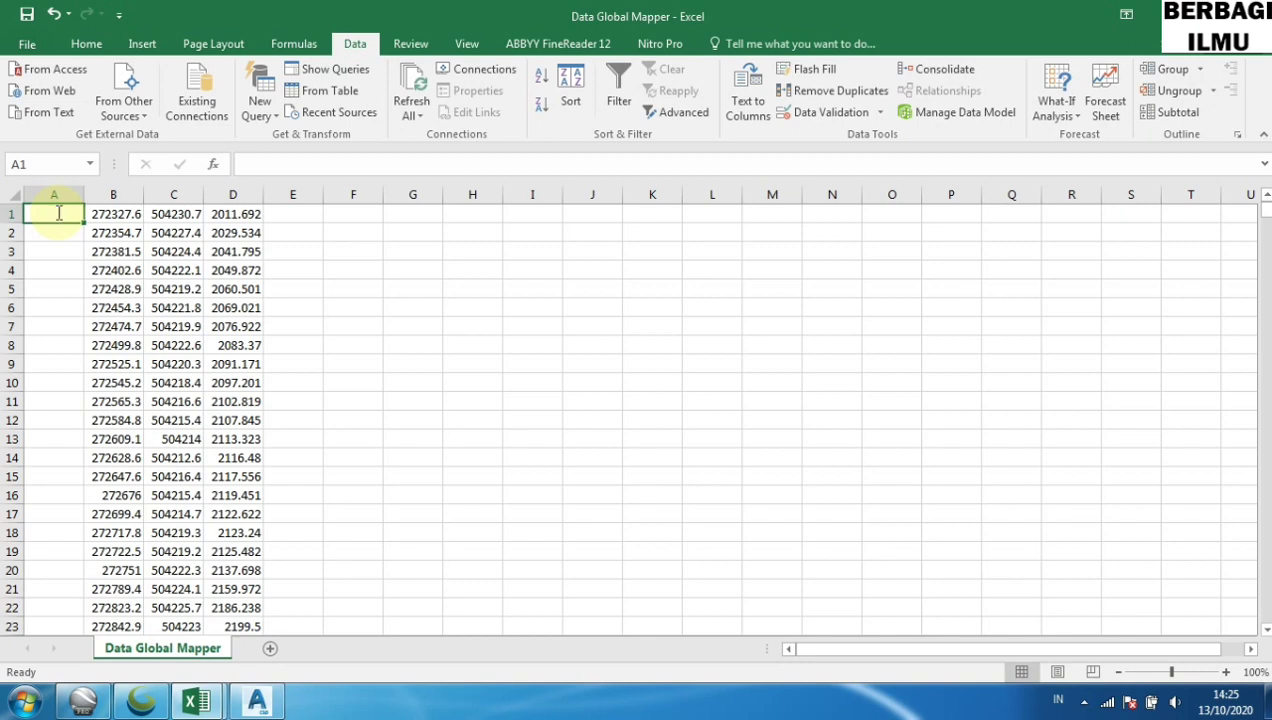
pyautogui.write('1')
pyautogui.click(61, 238)
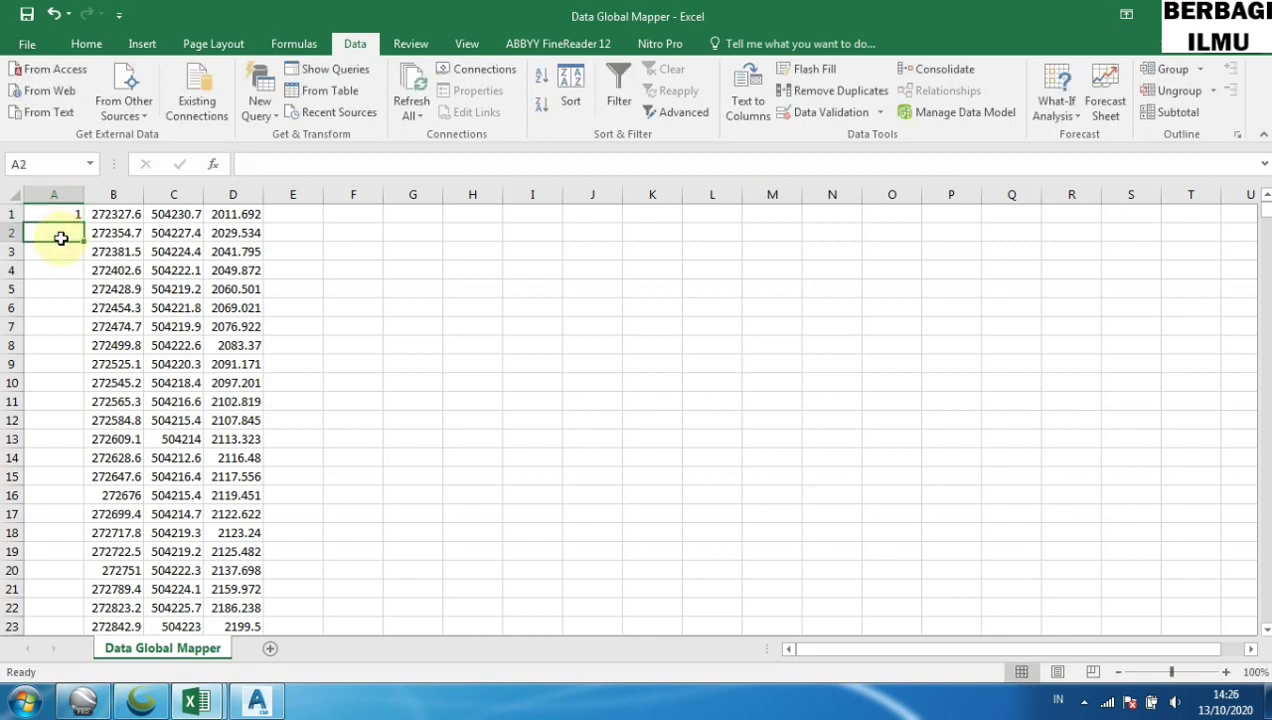
pyautogui.write('2')
pyautogui.click(66, 267)
pyautogui.moveTo(62, 205); pyautogui.dragTo(76, 540)
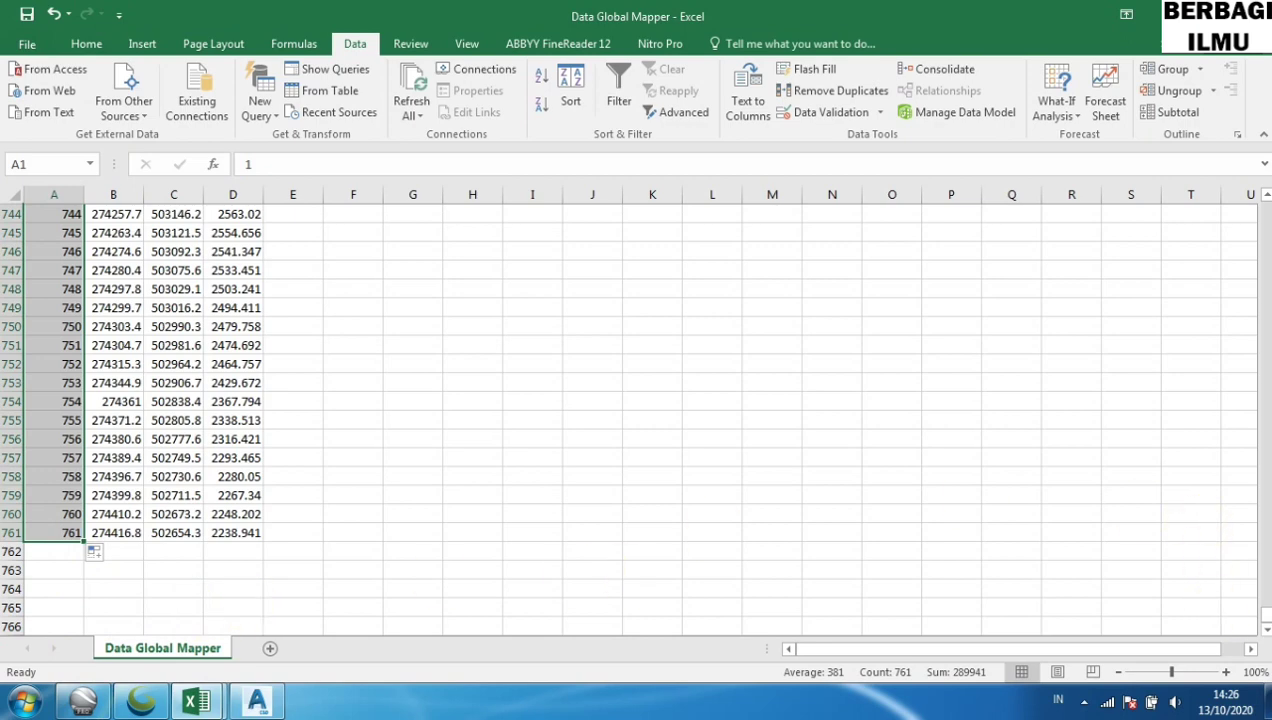
pyautogui.moveTo(1262, 615); pyautogui.dragTo(1254, 198)
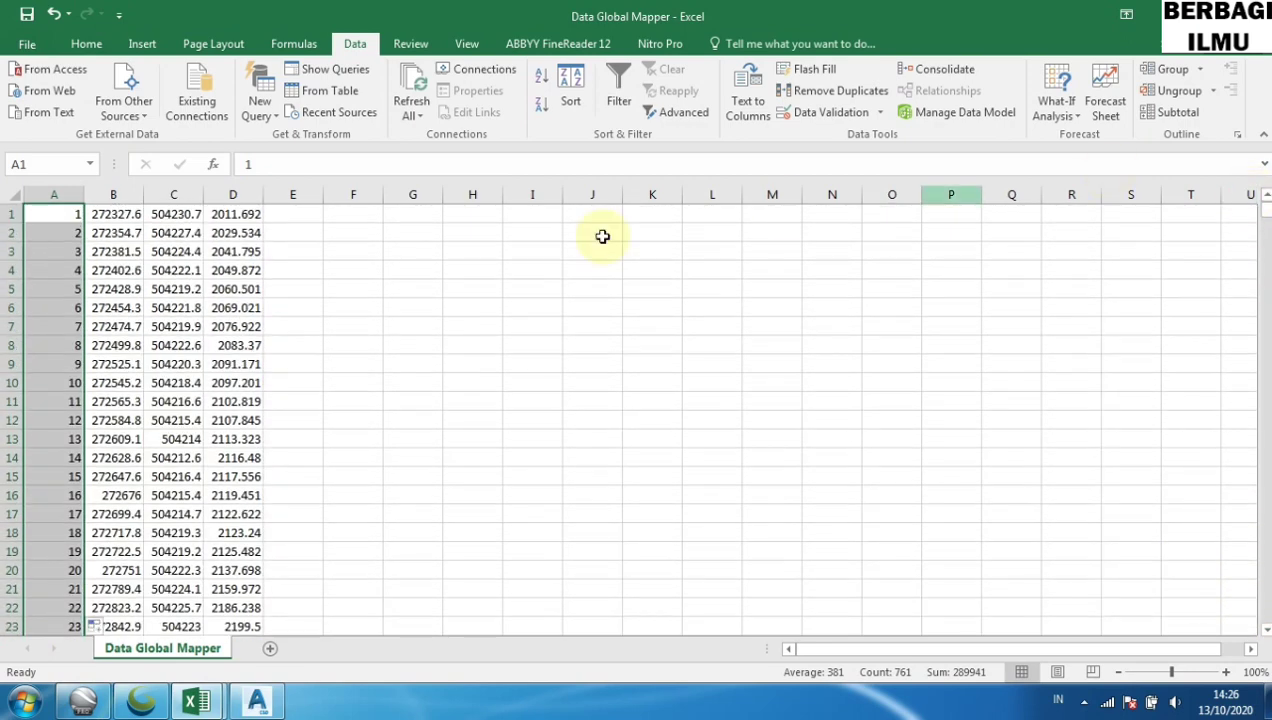
pyautogui.click(488, 259)
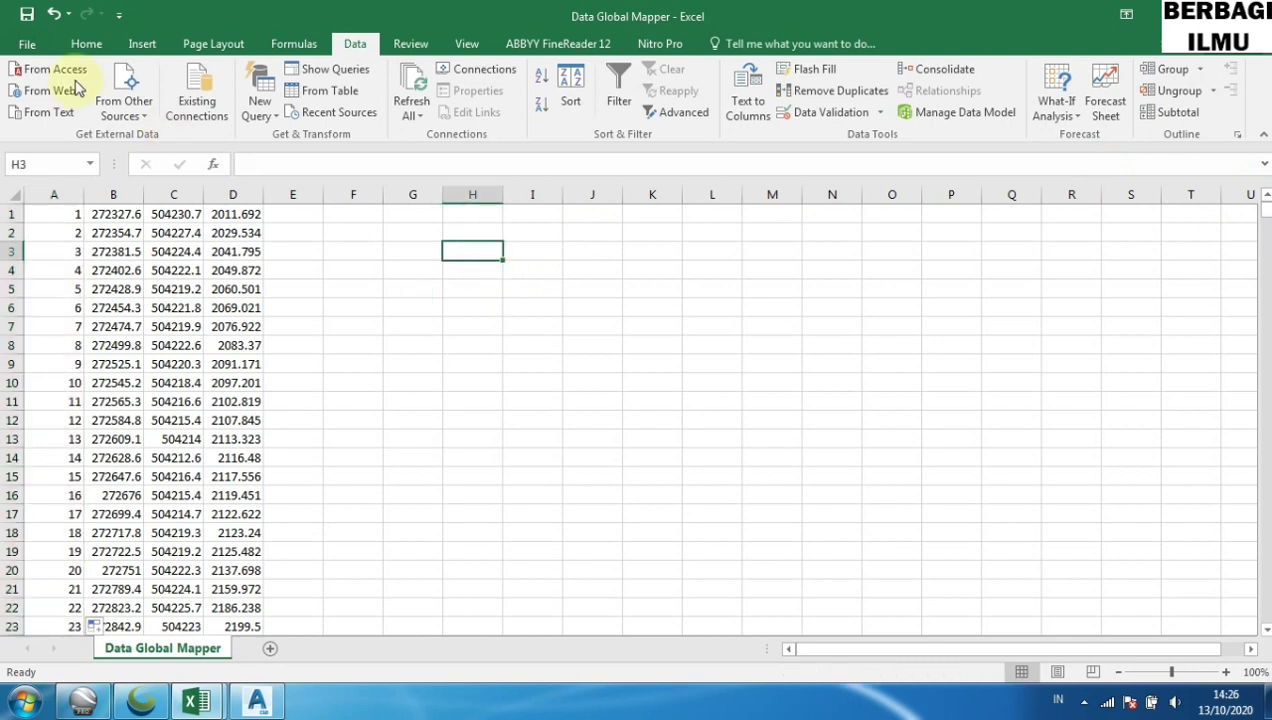
# Save a copy of the sheet as Data CSV Excel on Local Disk (D:) in CSV (Comma delimited) format, keeping that format
pyautogui.click(28, 46)
pyautogui.click(79, 234)
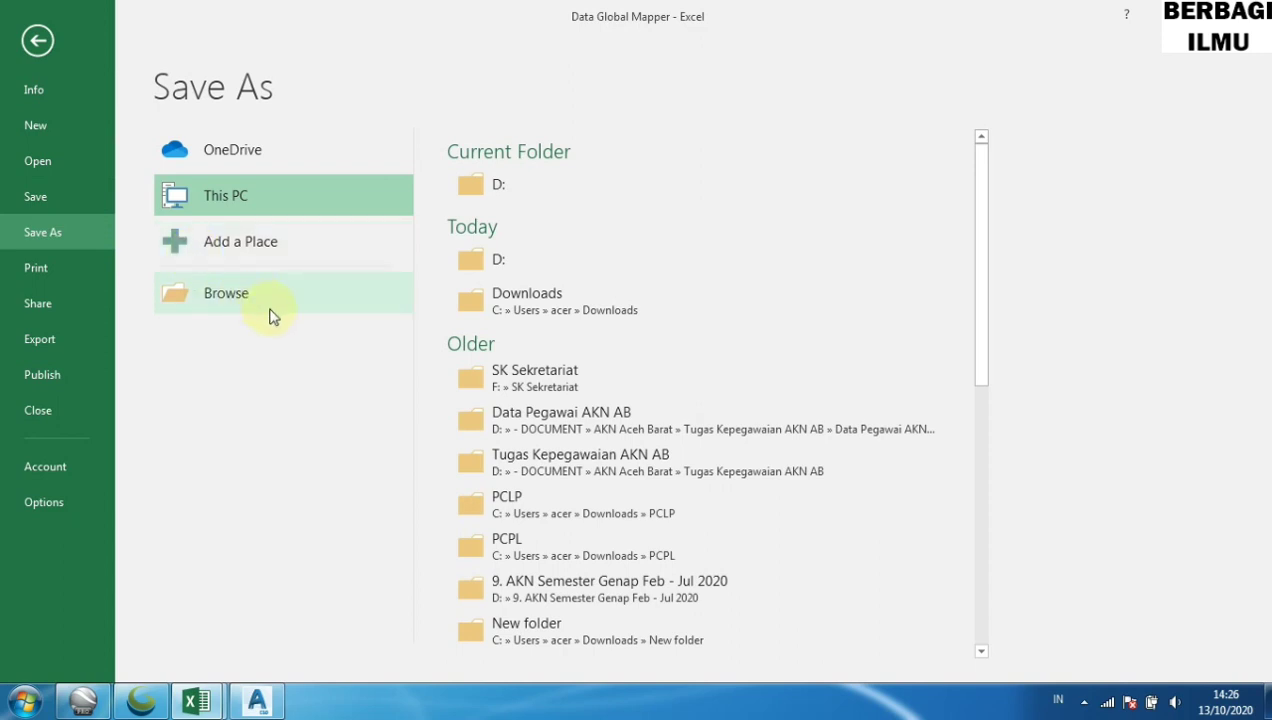
pyautogui.click(233, 188)
pyautogui.click(233, 188)
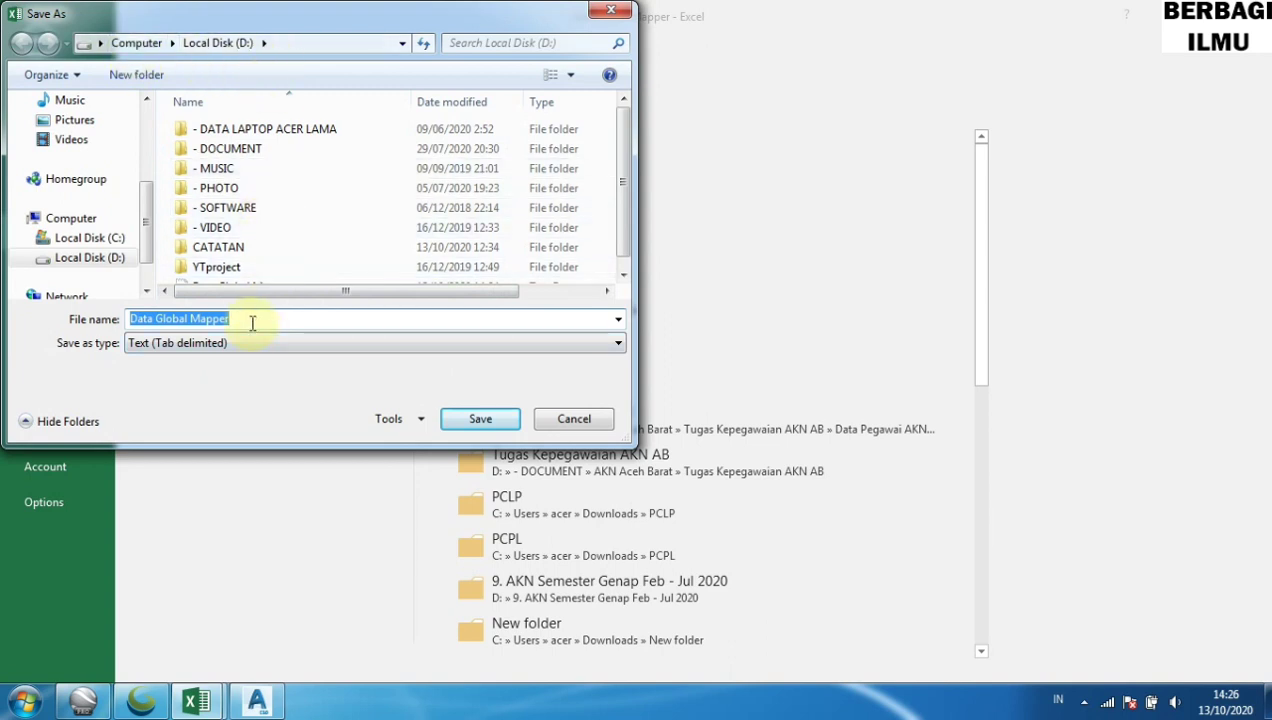
pyautogui.write('Dat')
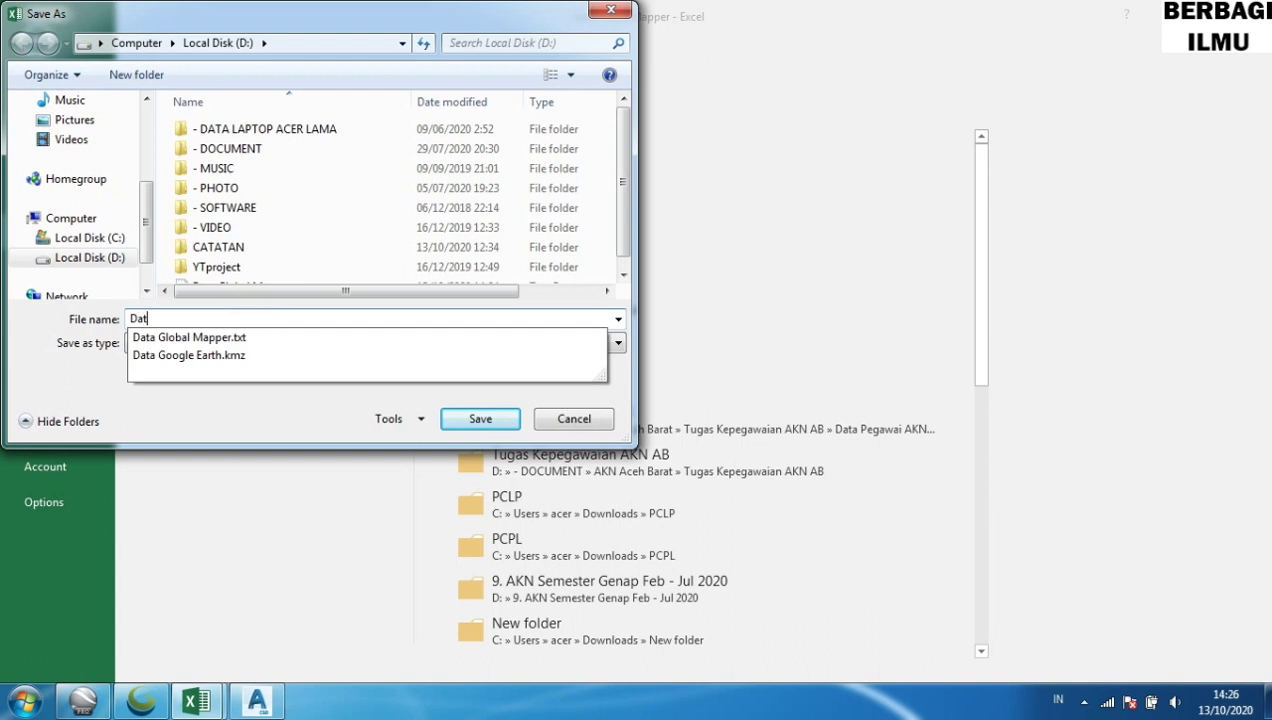
pyautogui.write('a CSV Excel')
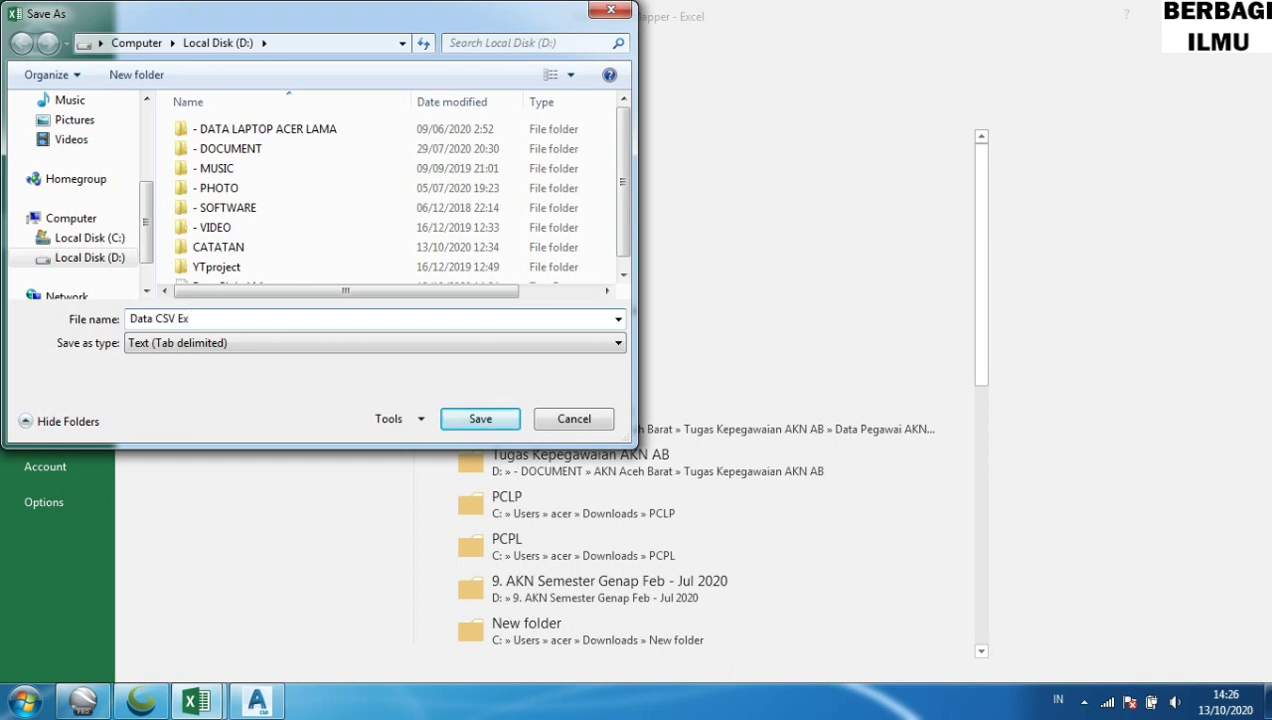
pyautogui.click(420, 343)
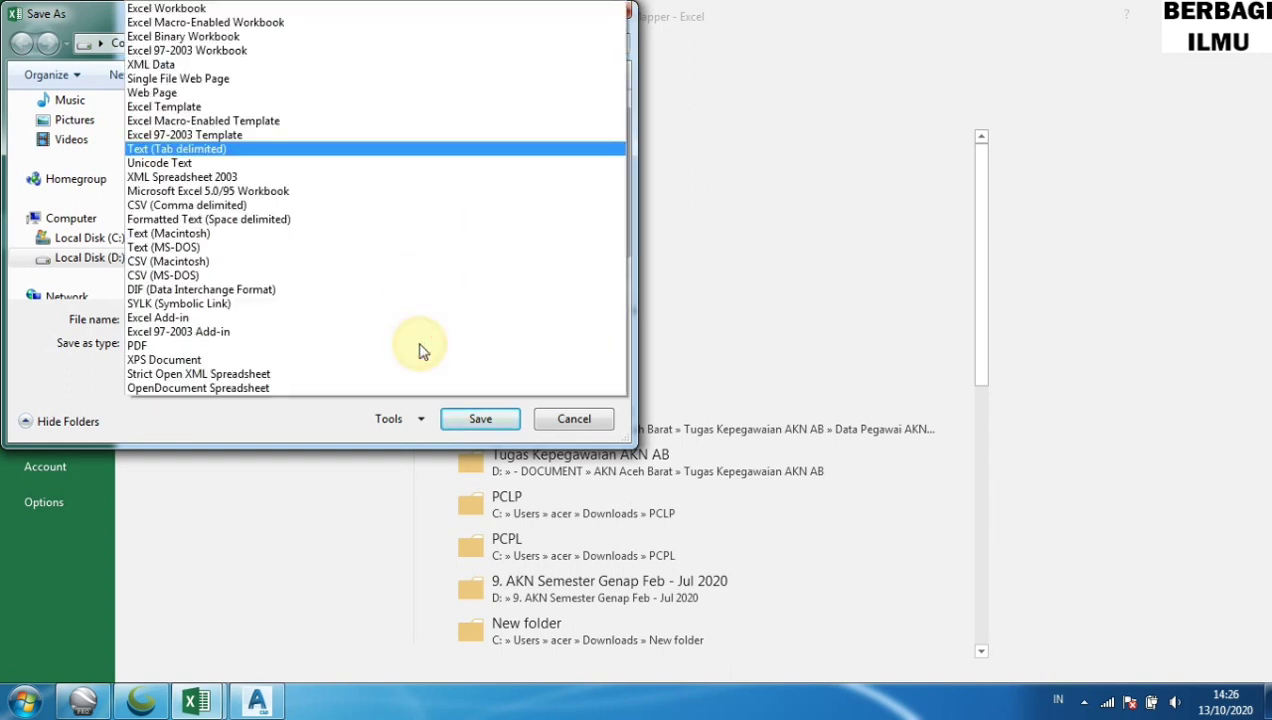
pyautogui.click(237, 206)
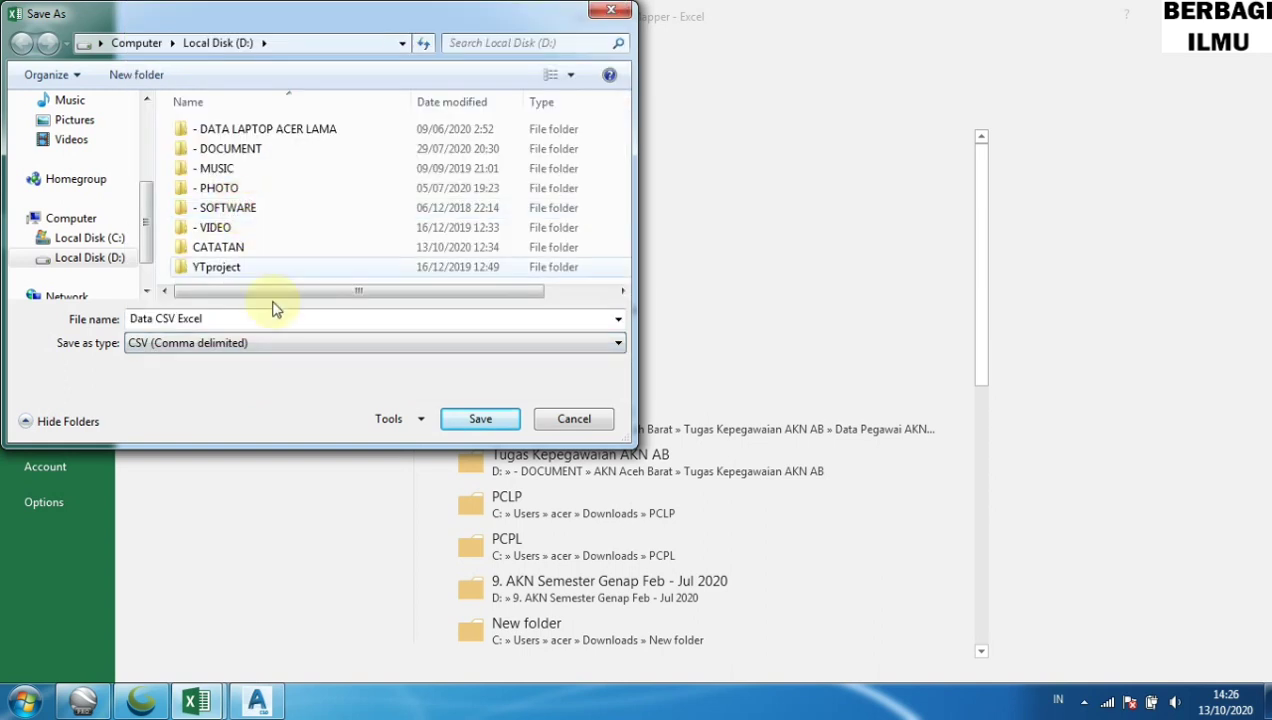
pyautogui.click(503, 424)
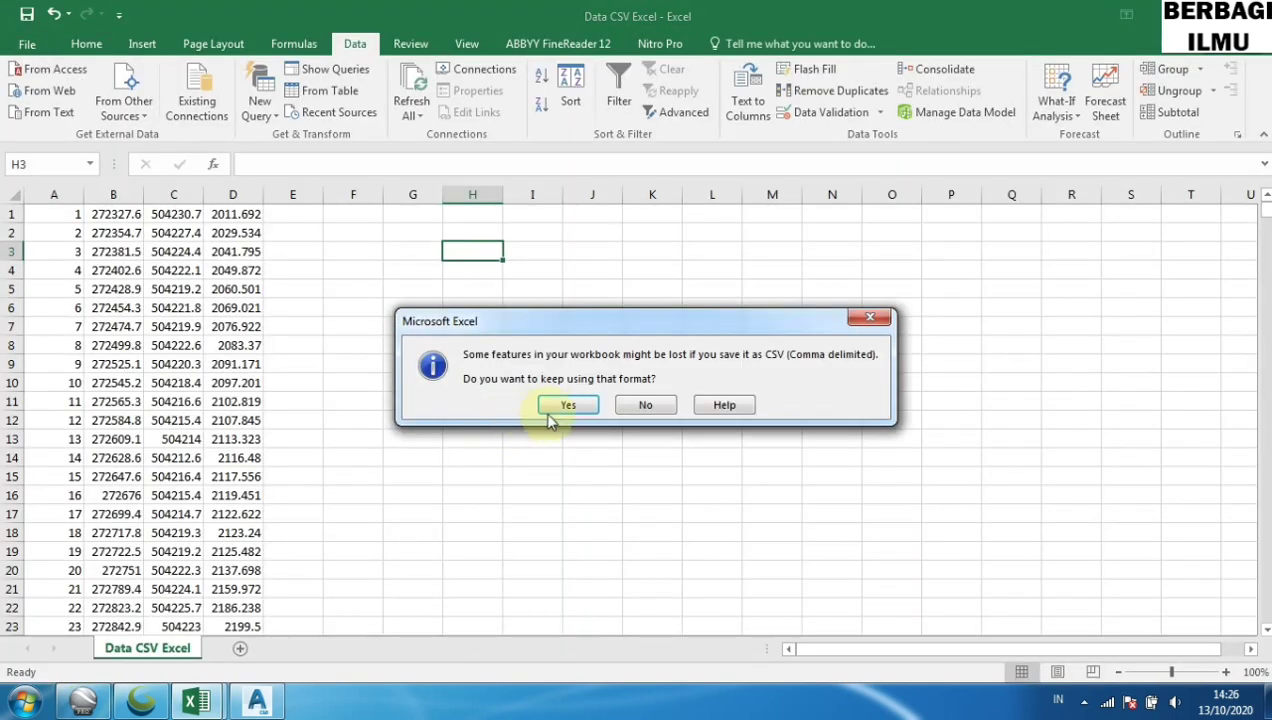
pyautogui.click(566, 406)
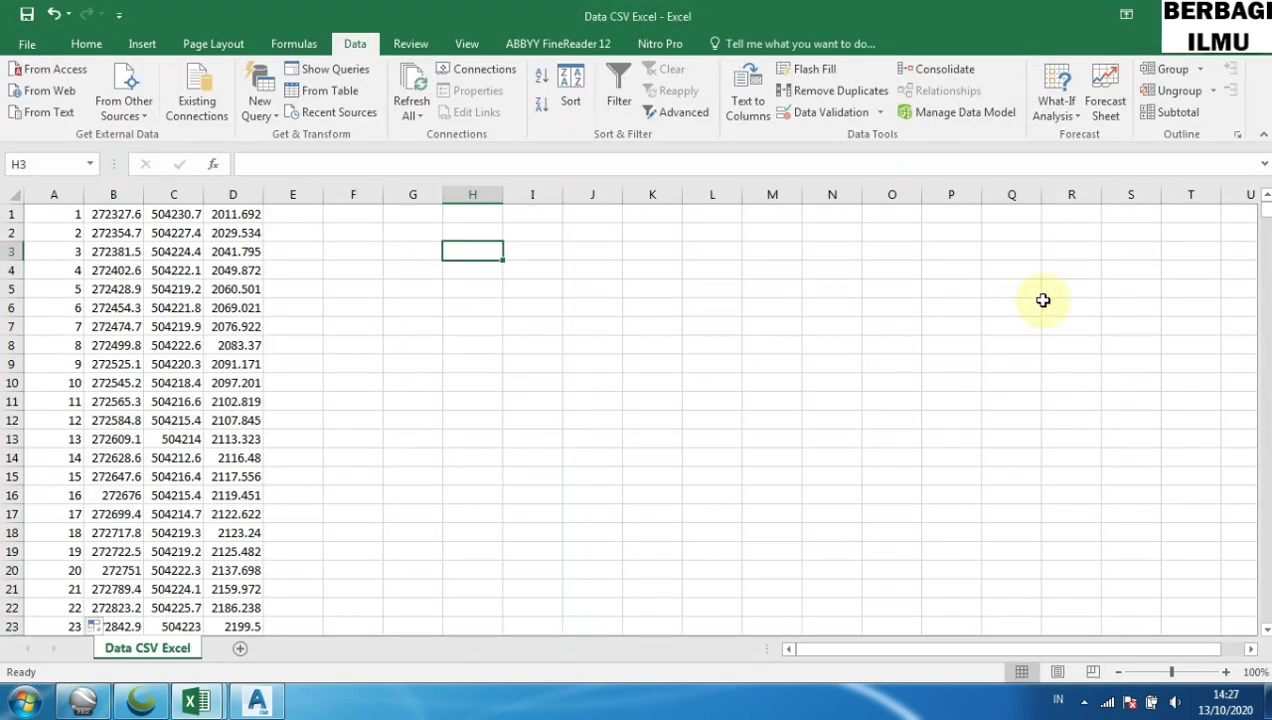
# Close the Data CSV Excel workbook, saving its changes and keeping the comma-delimited format
pyautogui.click(1252, 14)
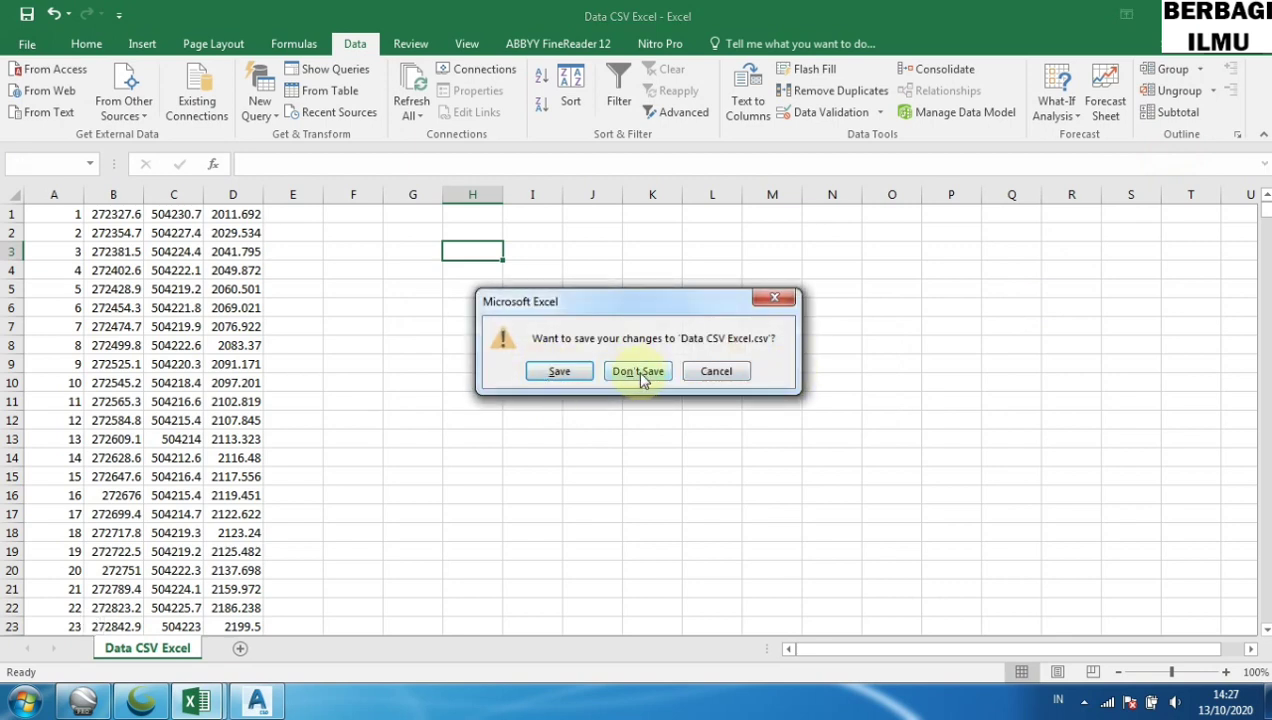
pyautogui.click(560, 371)
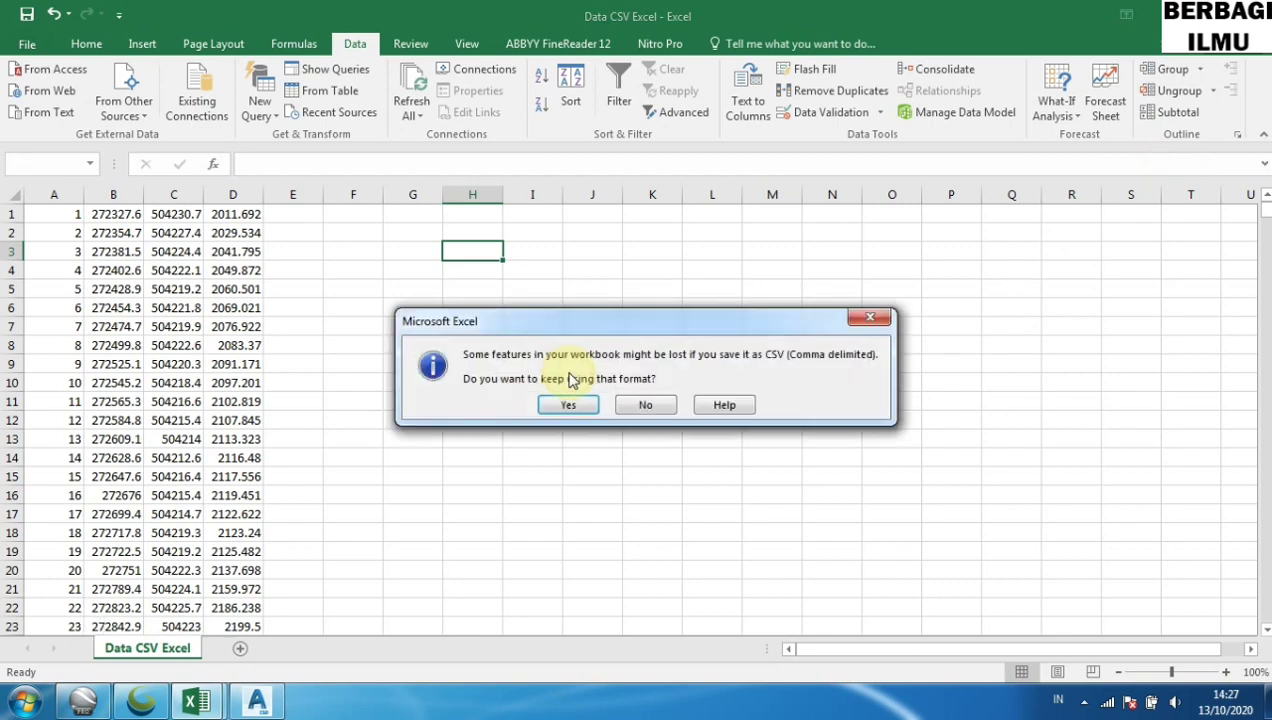
pyautogui.click(570, 404)
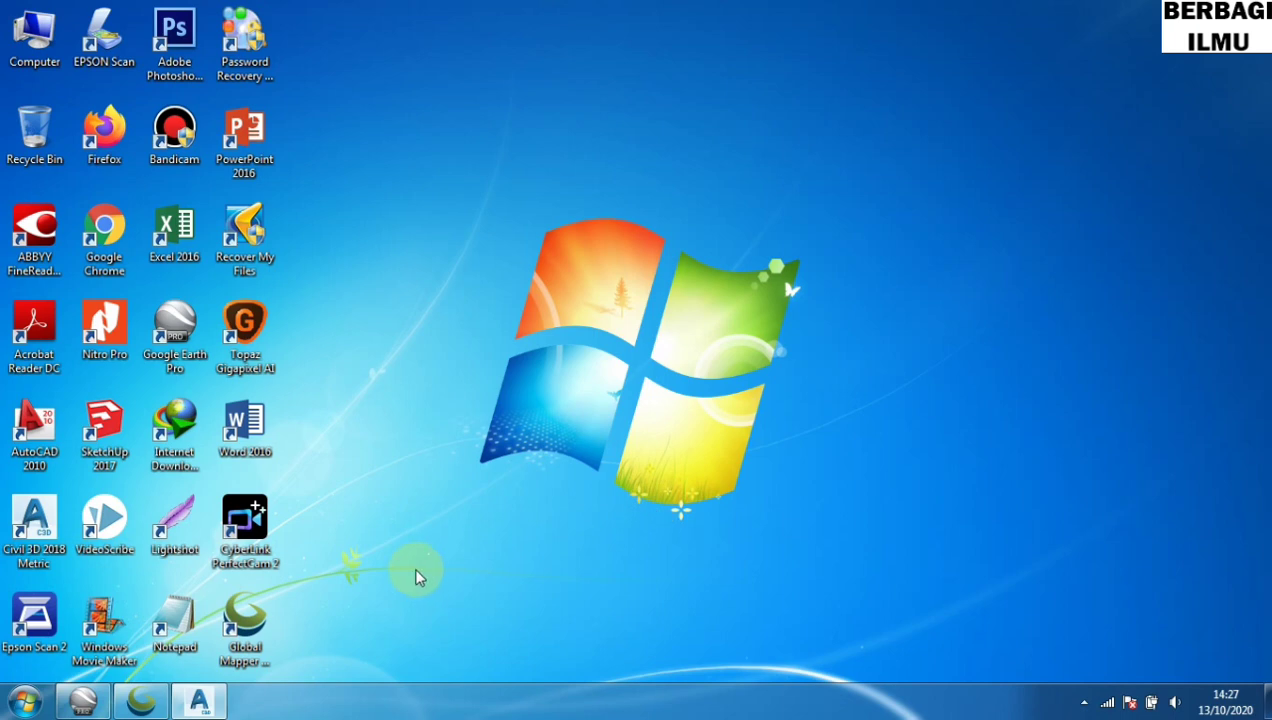
# Check Local Disk (D:) in Windows Explorer for the saved Data CSV Excel file, and put the window away
pyautogui.press('super+e')
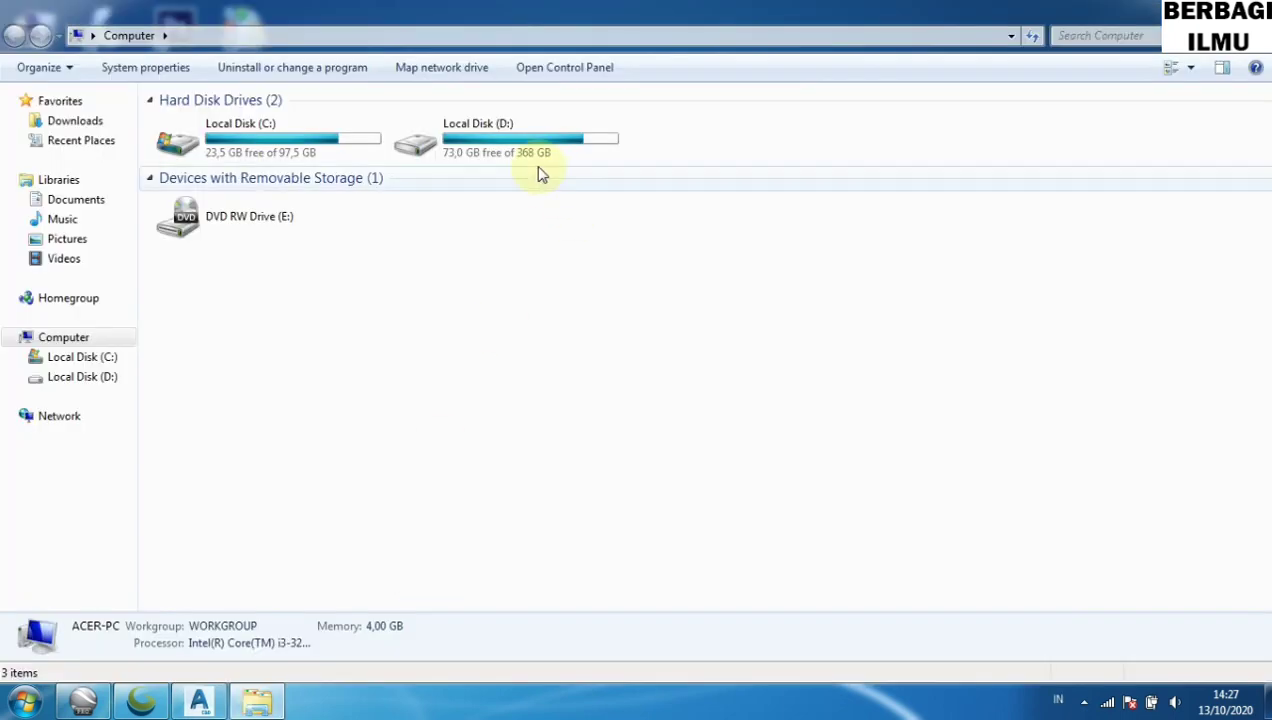
pyautogui.doubleClick(510, 155)
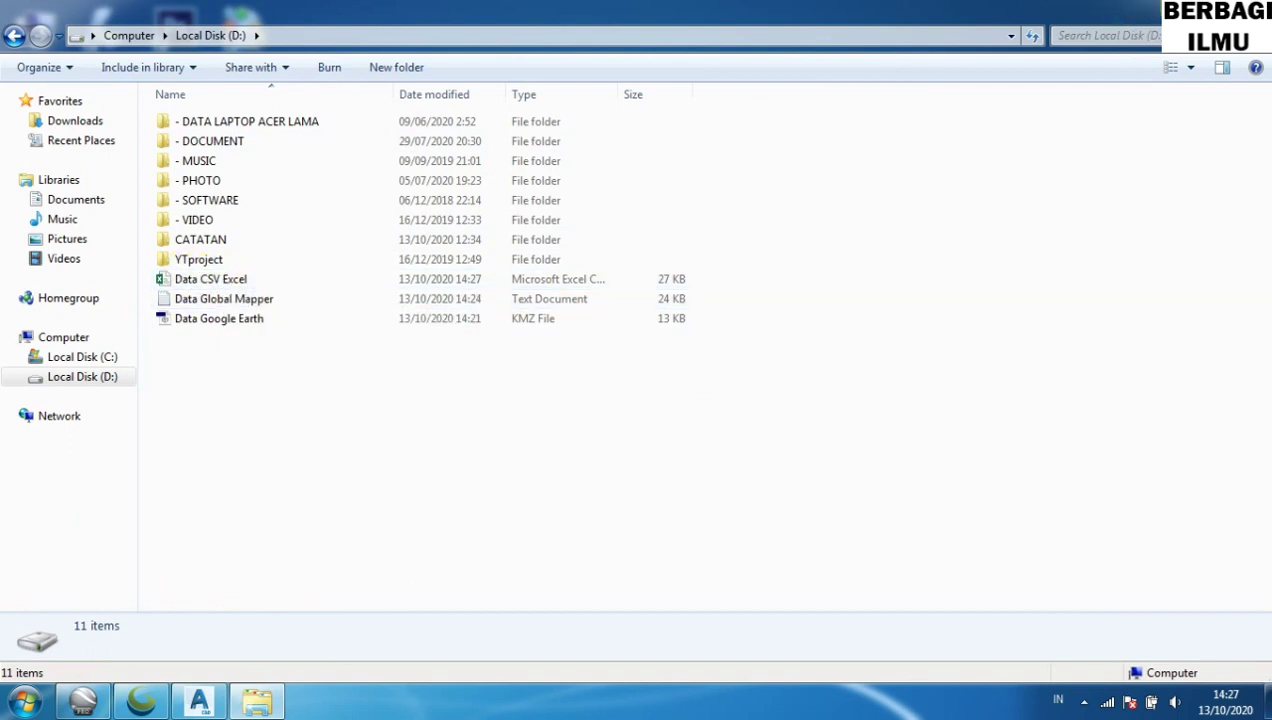
pyautogui.click(1181, 8)
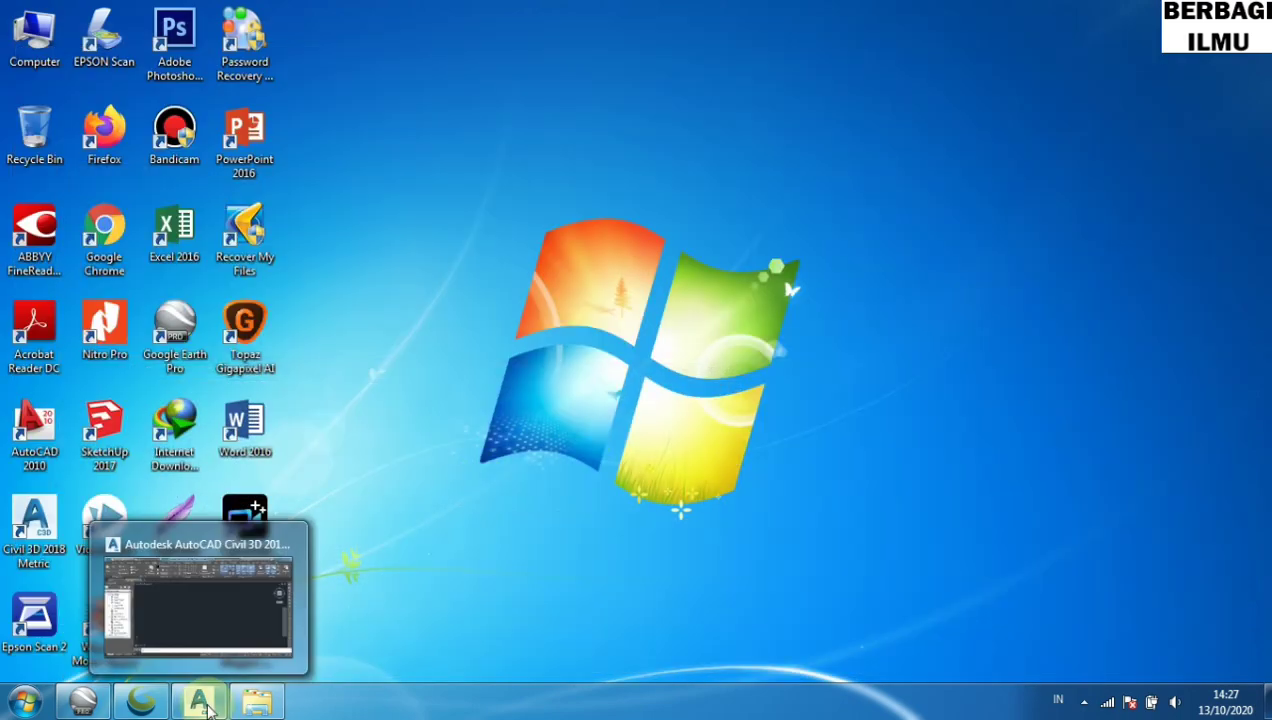
# Switch to Civil 3D and try to import points from the Data CSV Excel file on Local Disk (D:)
pyautogui.click(205, 705)
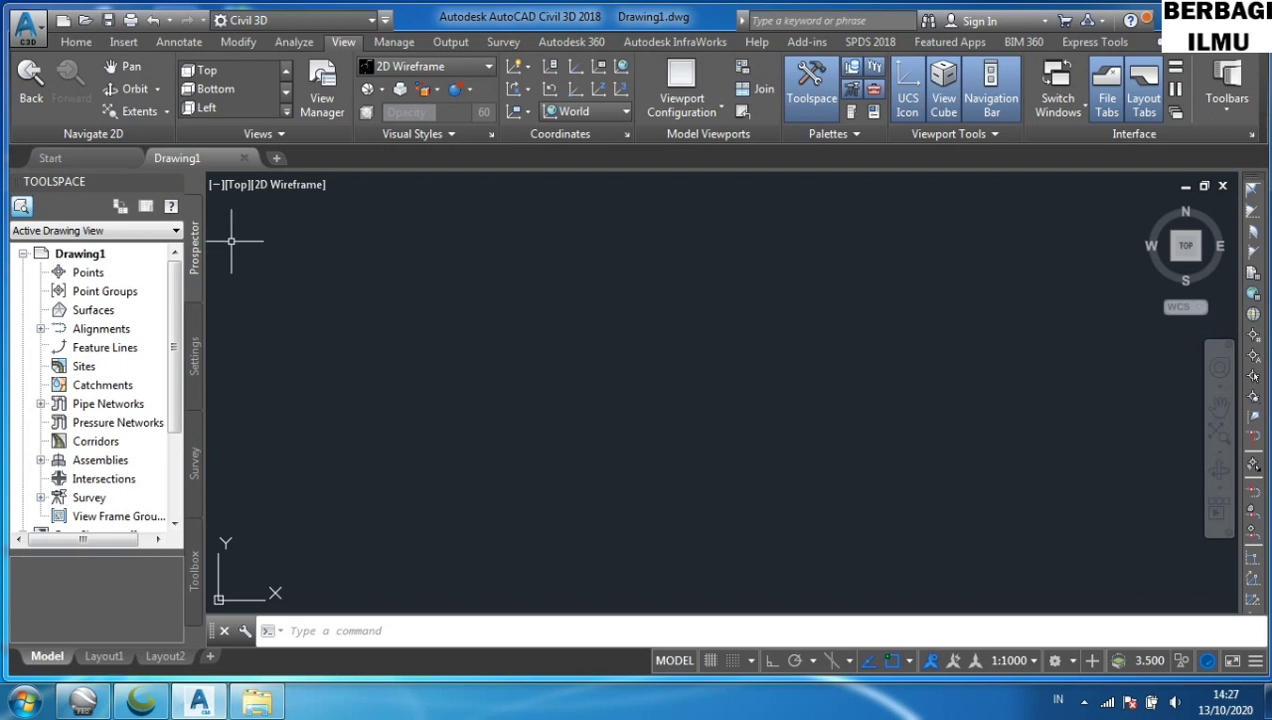
pyautogui.rightClick(89, 276)
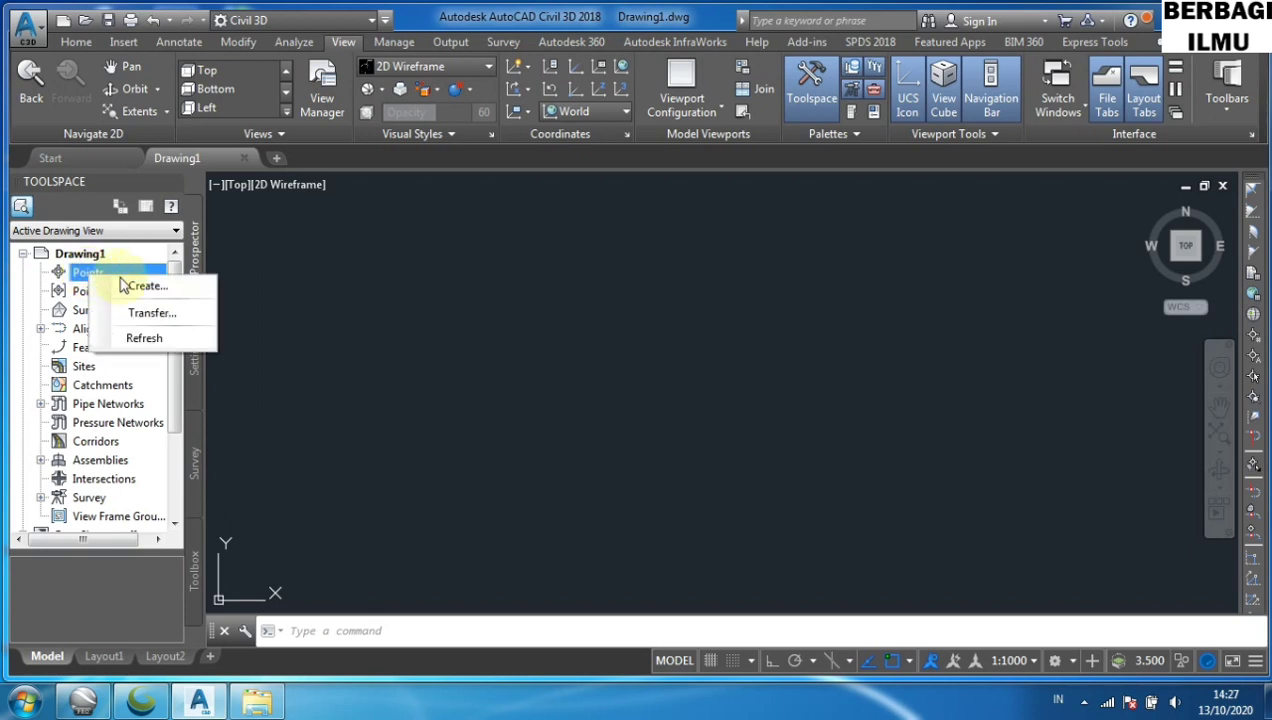
pyautogui.click(146, 289)
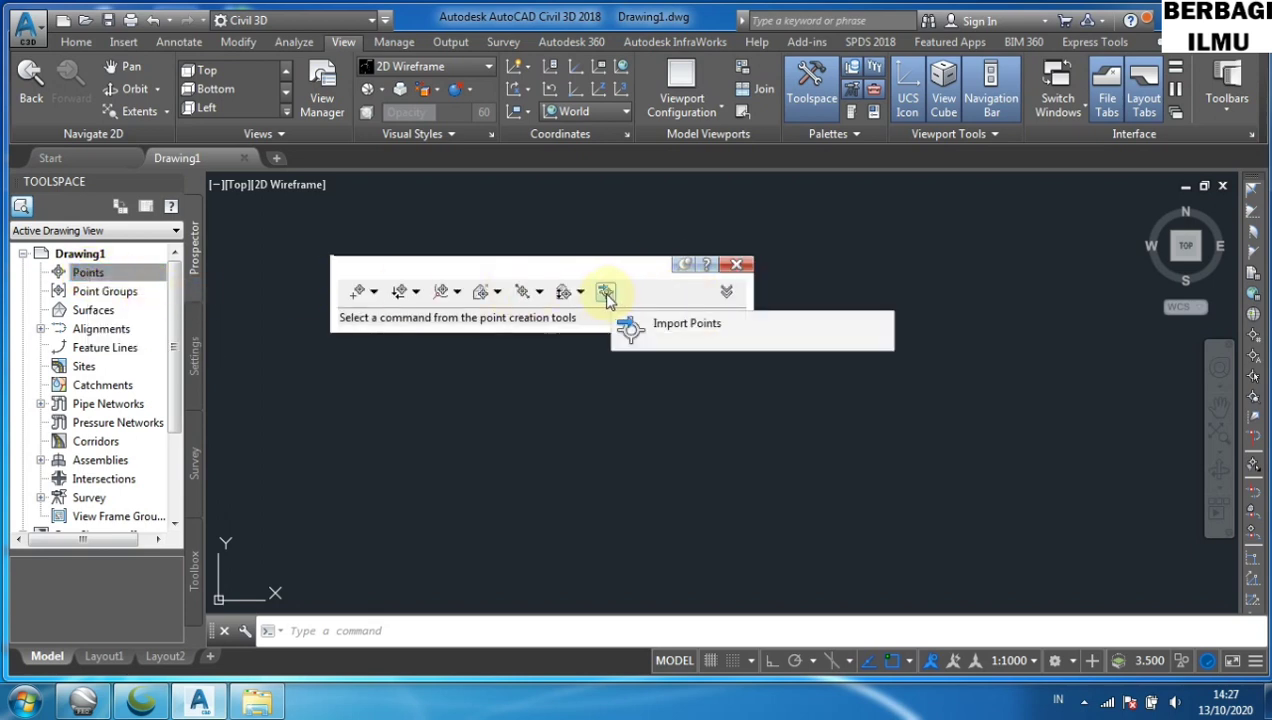
pyautogui.click(606, 293)
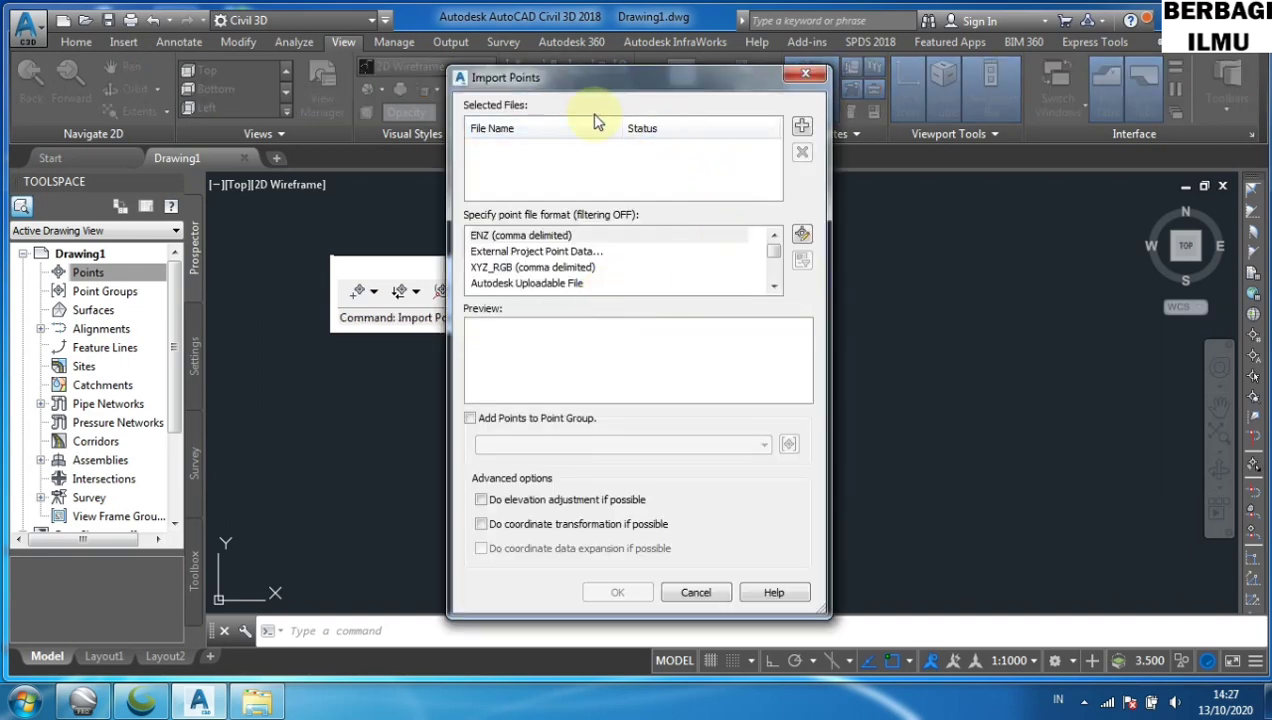
pyautogui.click(803, 128)
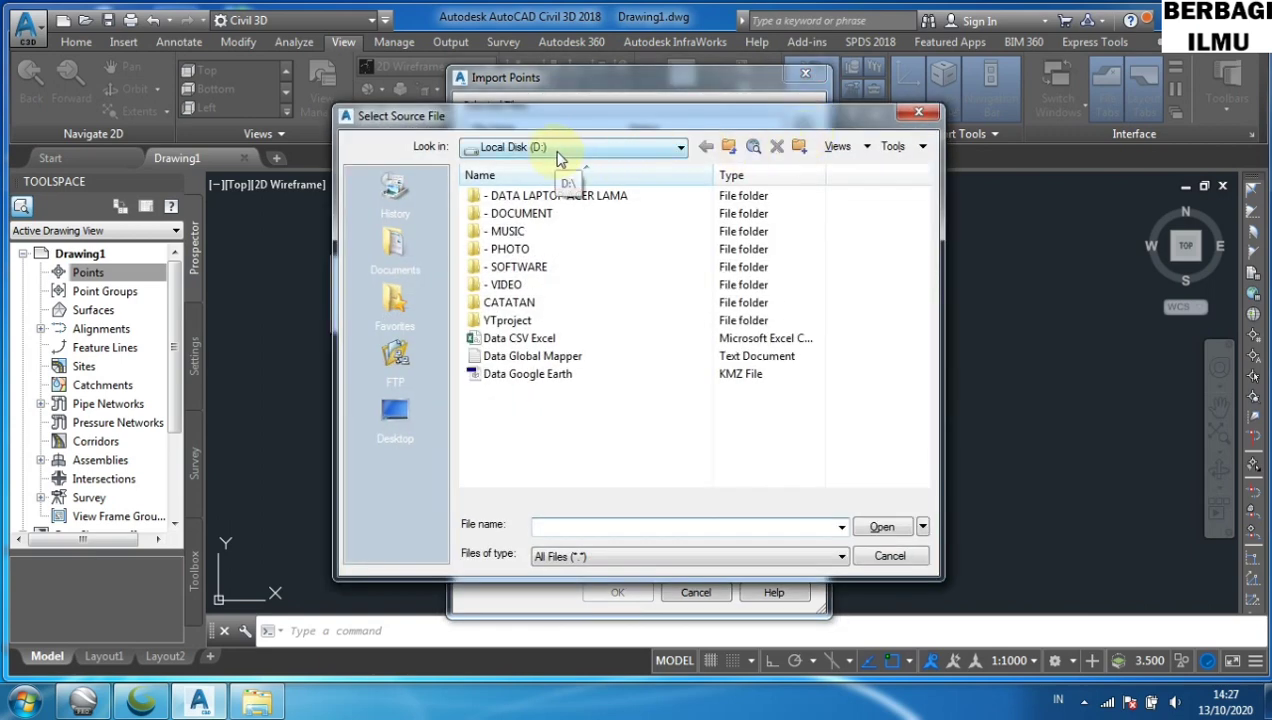
pyautogui.click(539, 343)
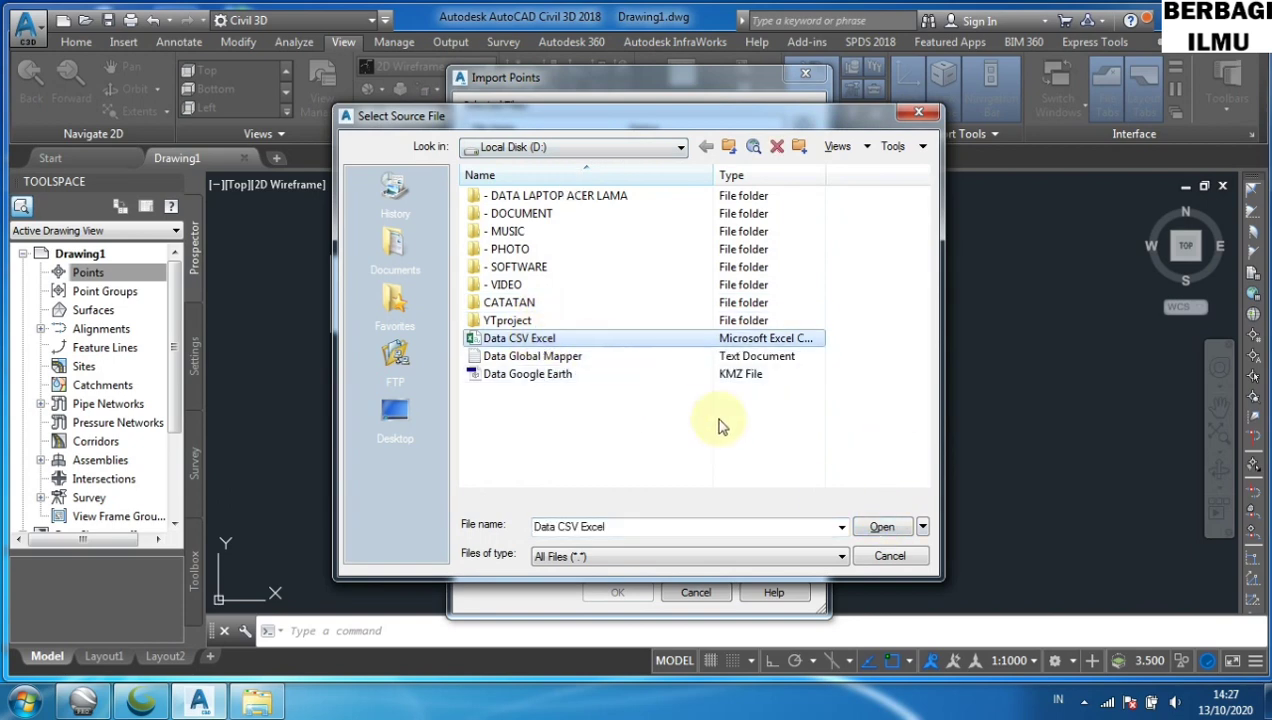
pyautogui.click(879, 530)
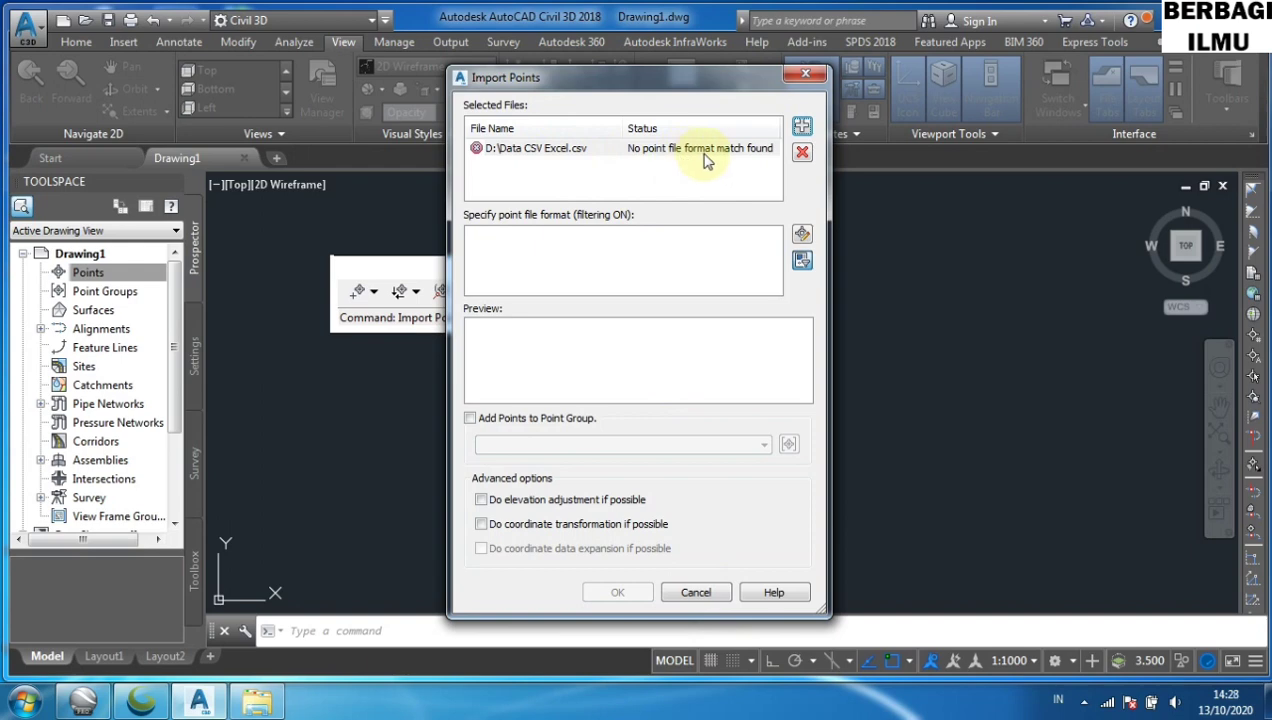
pyautogui.click(803, 154)
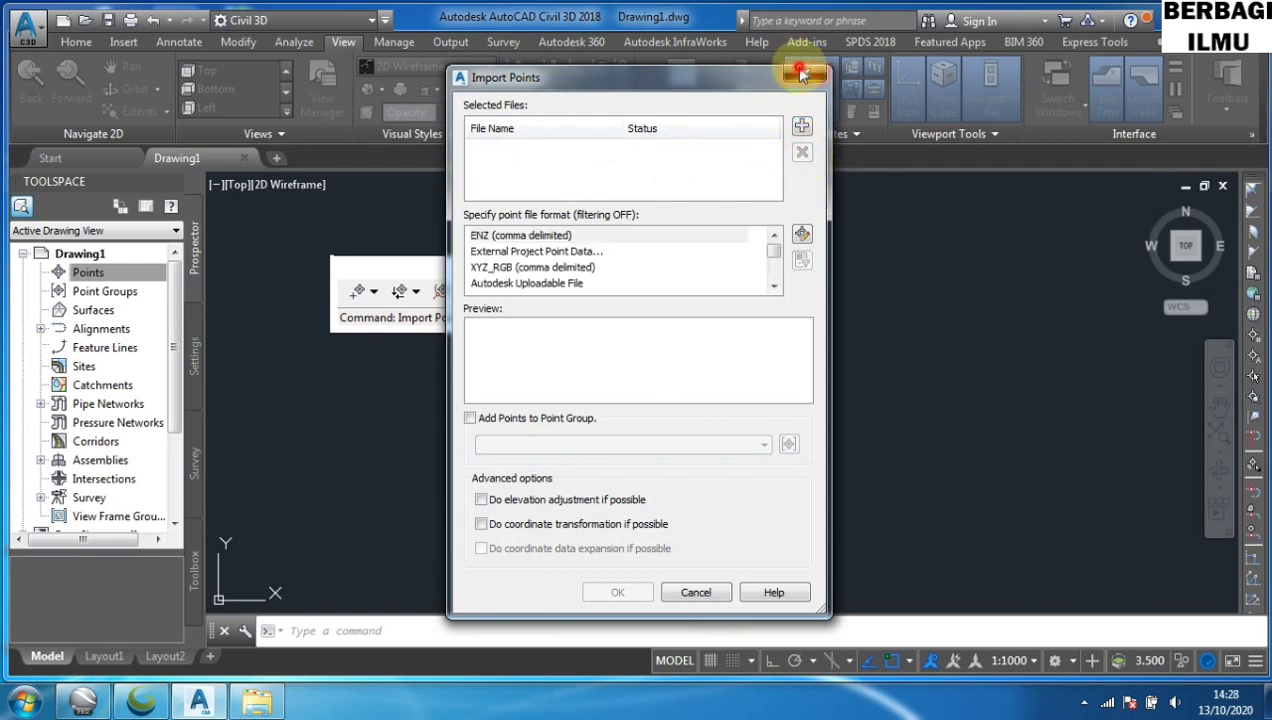
pyautogui.click(803, 72)
pyautogui.click(742, 264)
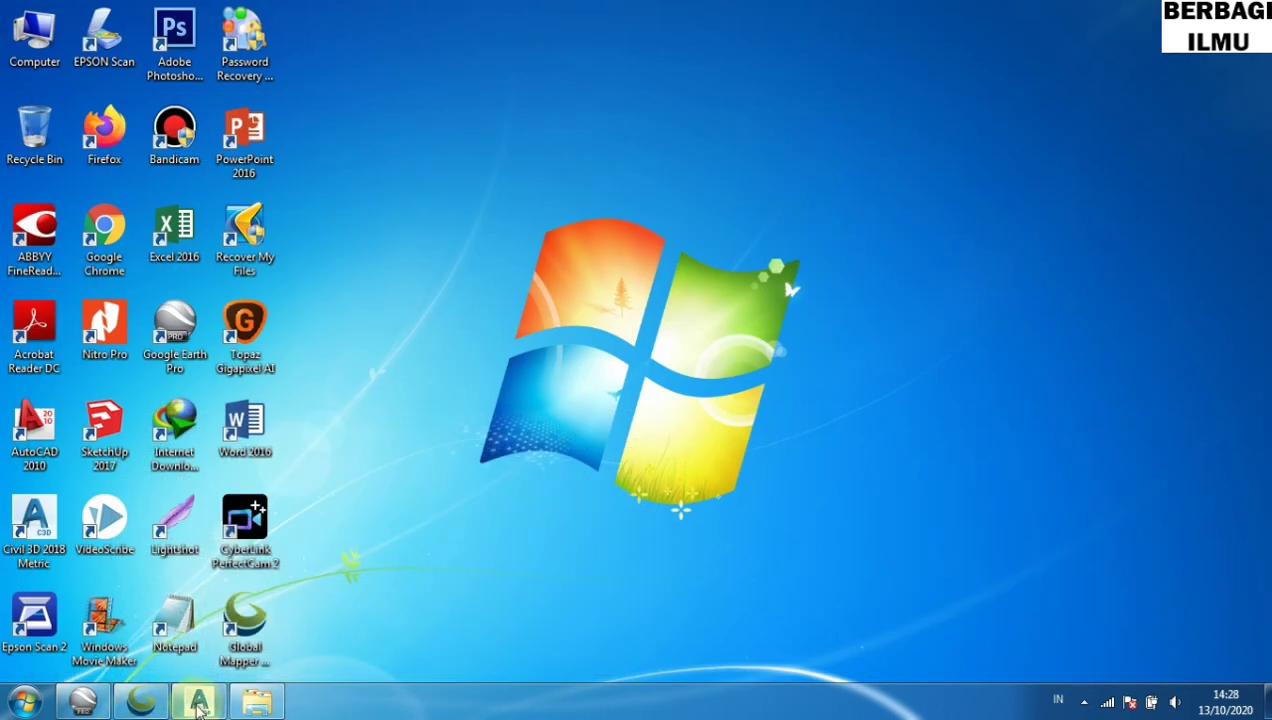
# Close Global Mapper and Google Earth Pro, and locate the Data CSV Excel file on Local Disk (D:) in Windows Explorer
pyautogui.click(143, 703)
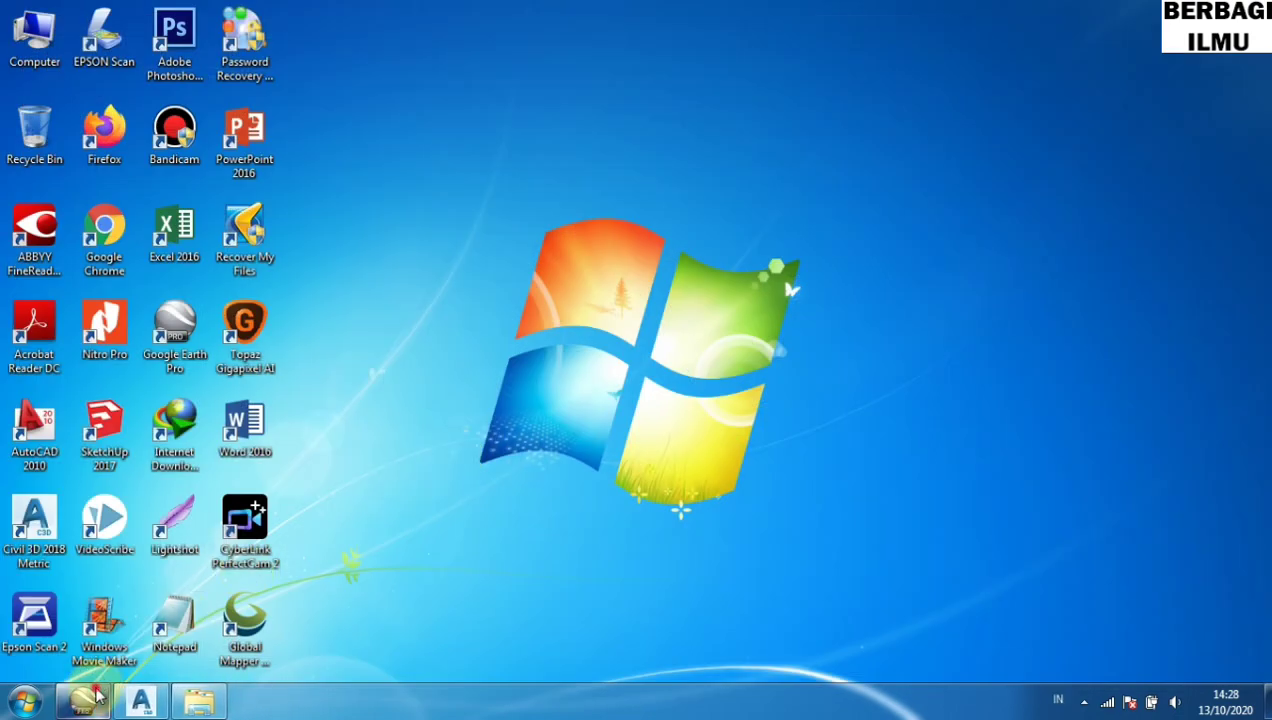
pyautogui.click(83, 703)
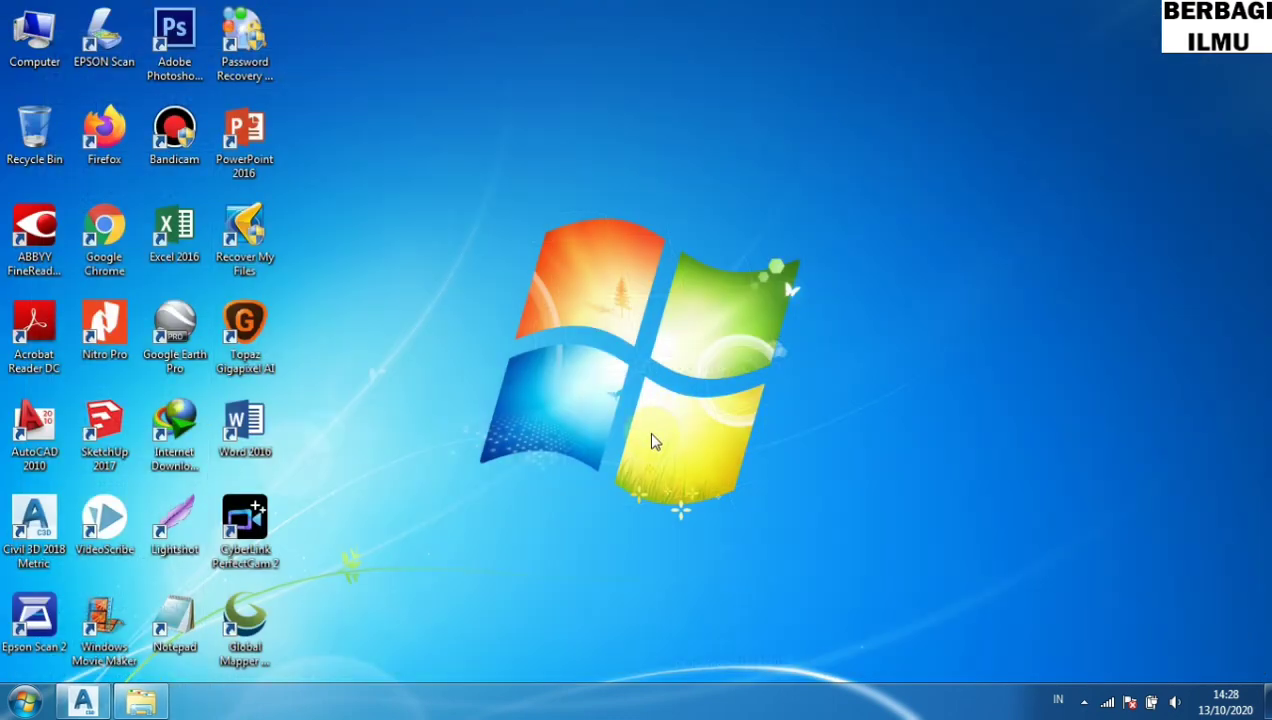
pyautogui.click(150, 705)
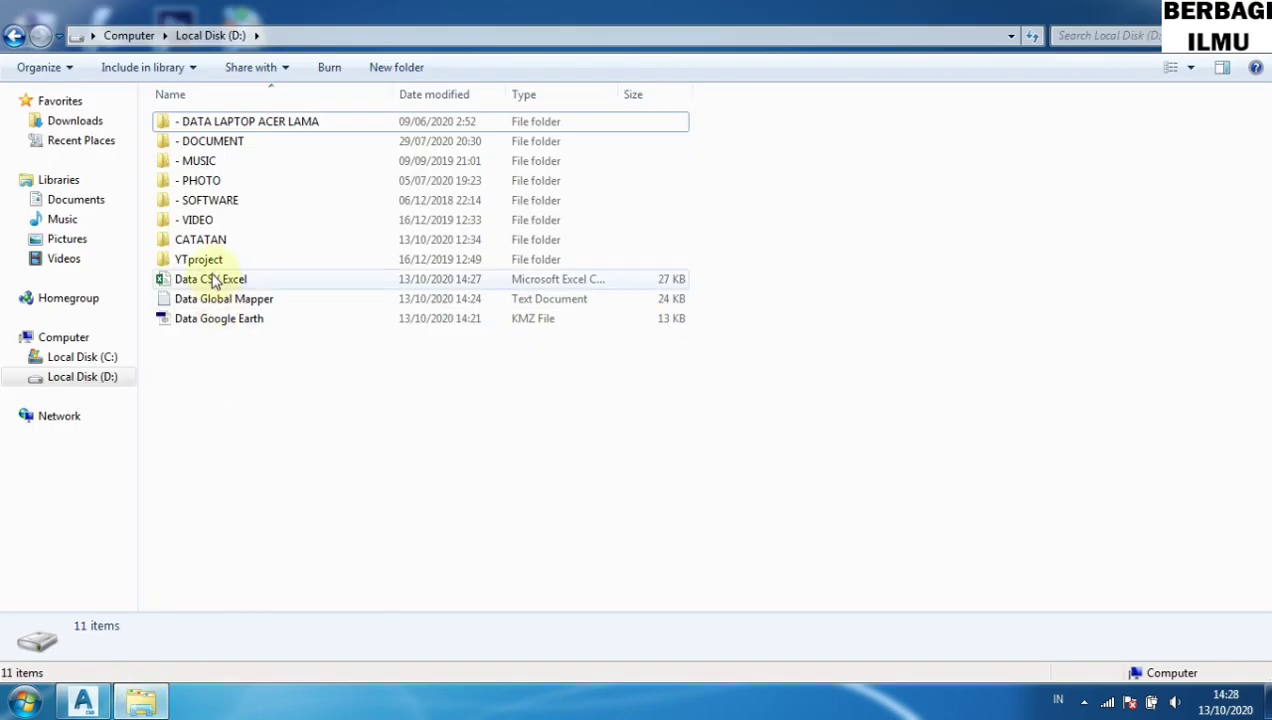
pyautogui.click(213, 281)
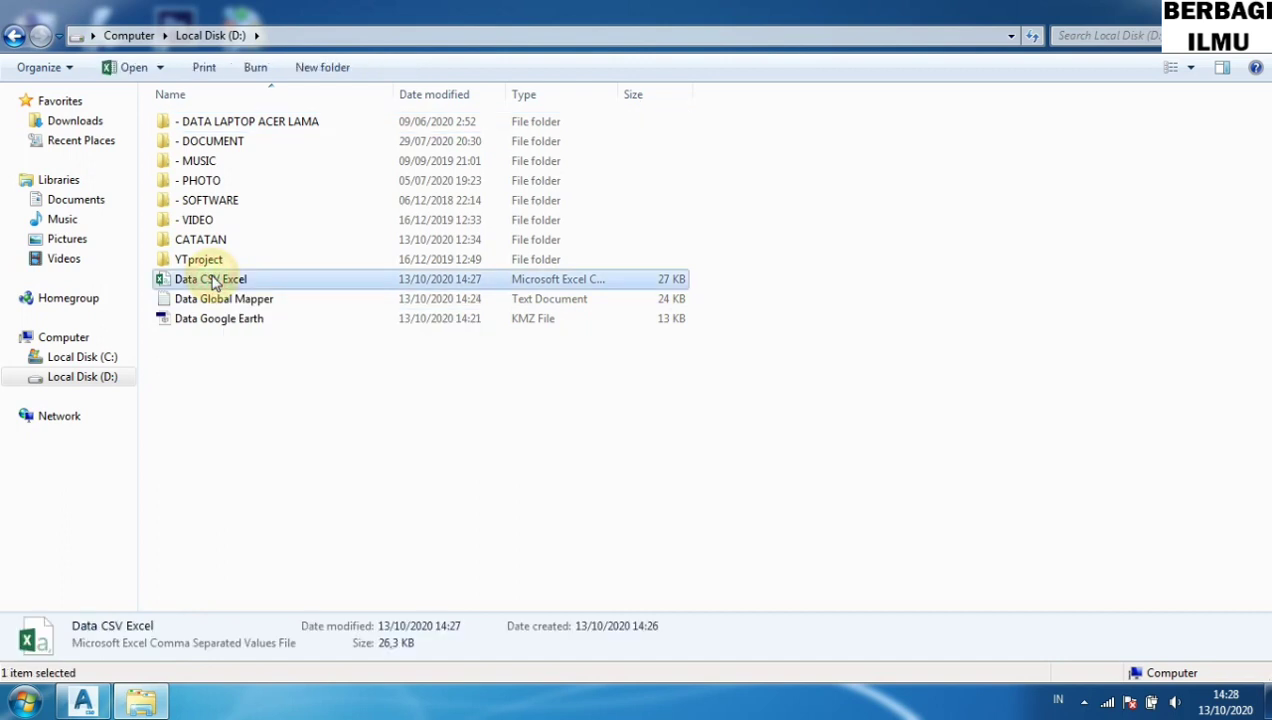
# Create a new text document named Data Titik Ukur on Local Disk (D:)
pyautogui.rightClick(229, 373)
pyautogui.moveTo(336, 587)
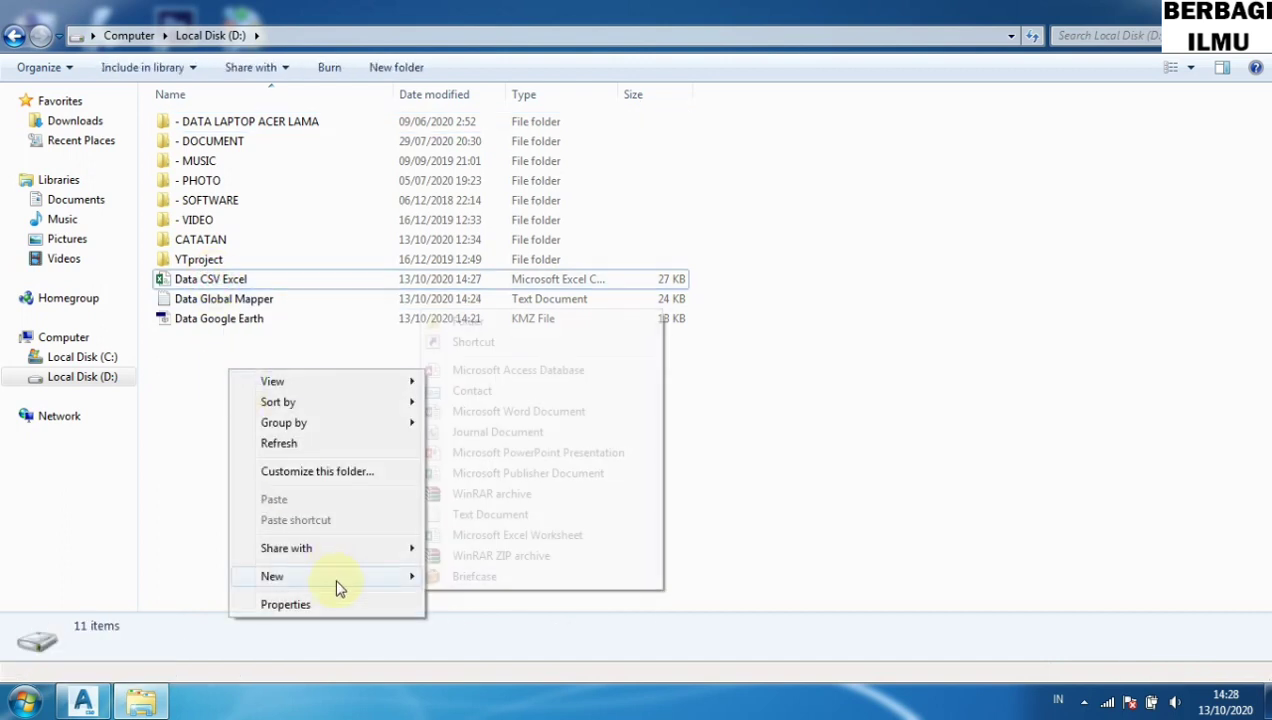
pyautogui.click(538, 514)
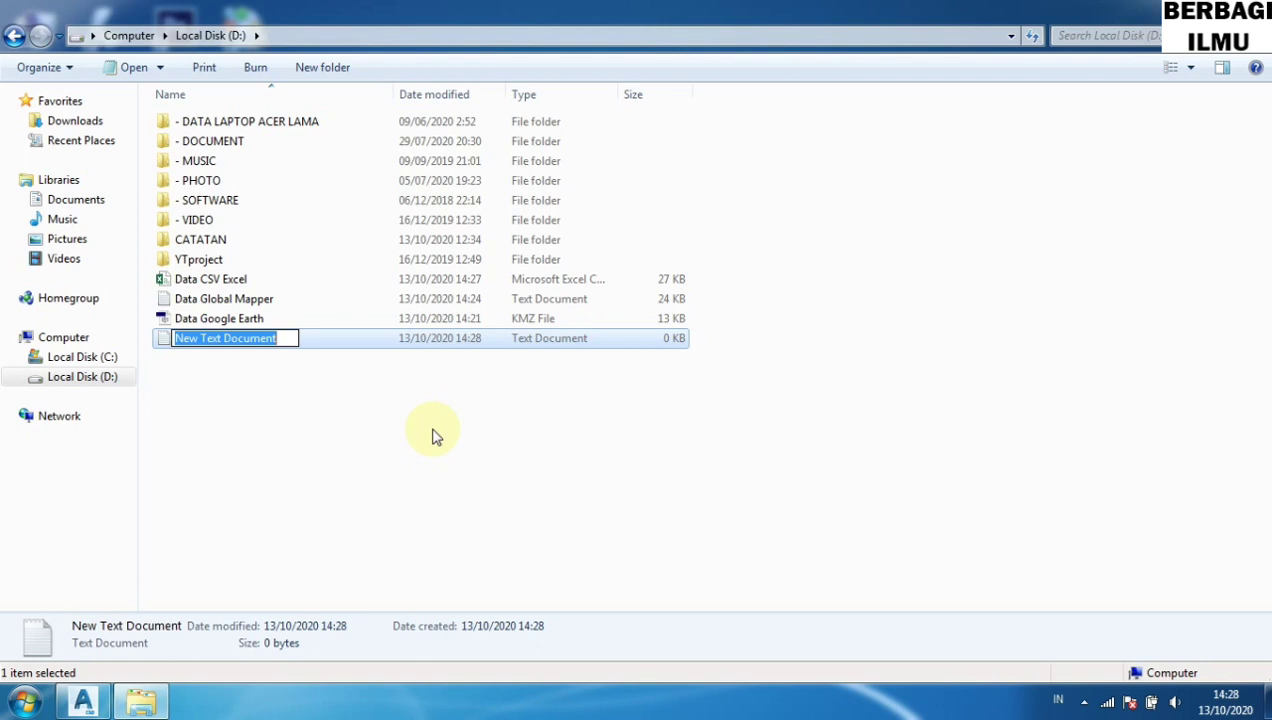
pyautogui.write('Data Titik Ukur')
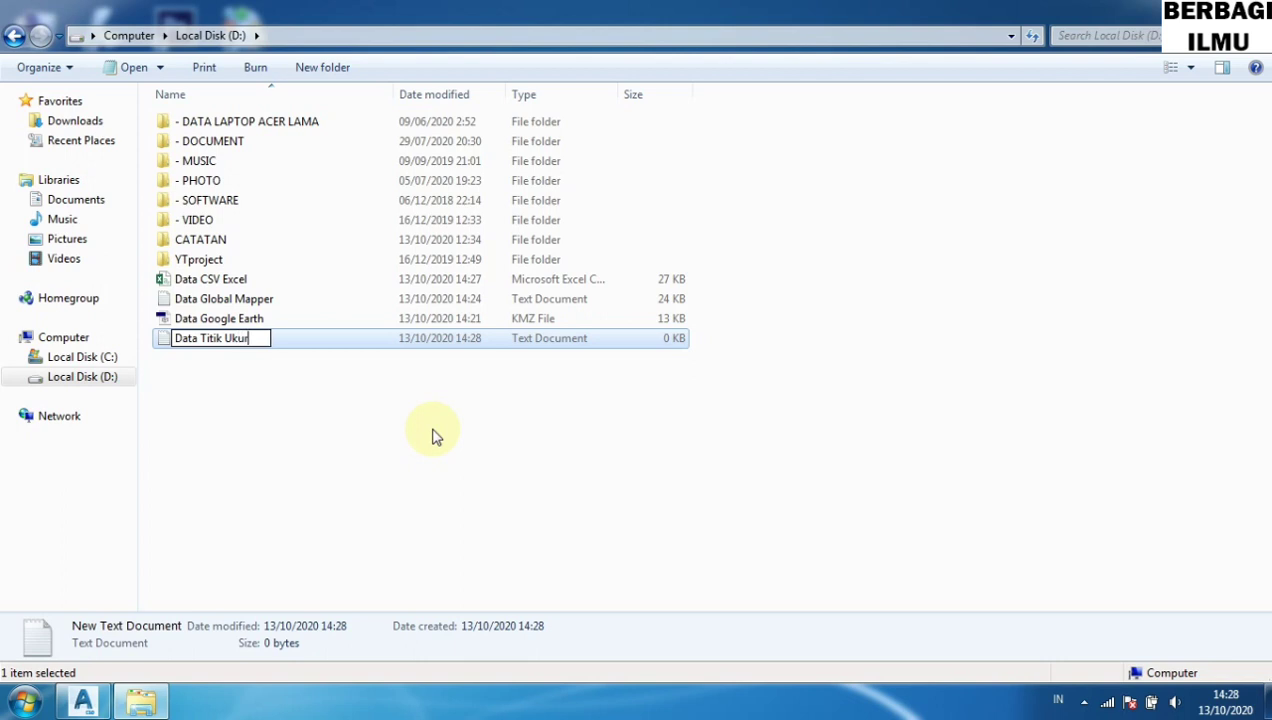
pyautogui.click(369, 431)
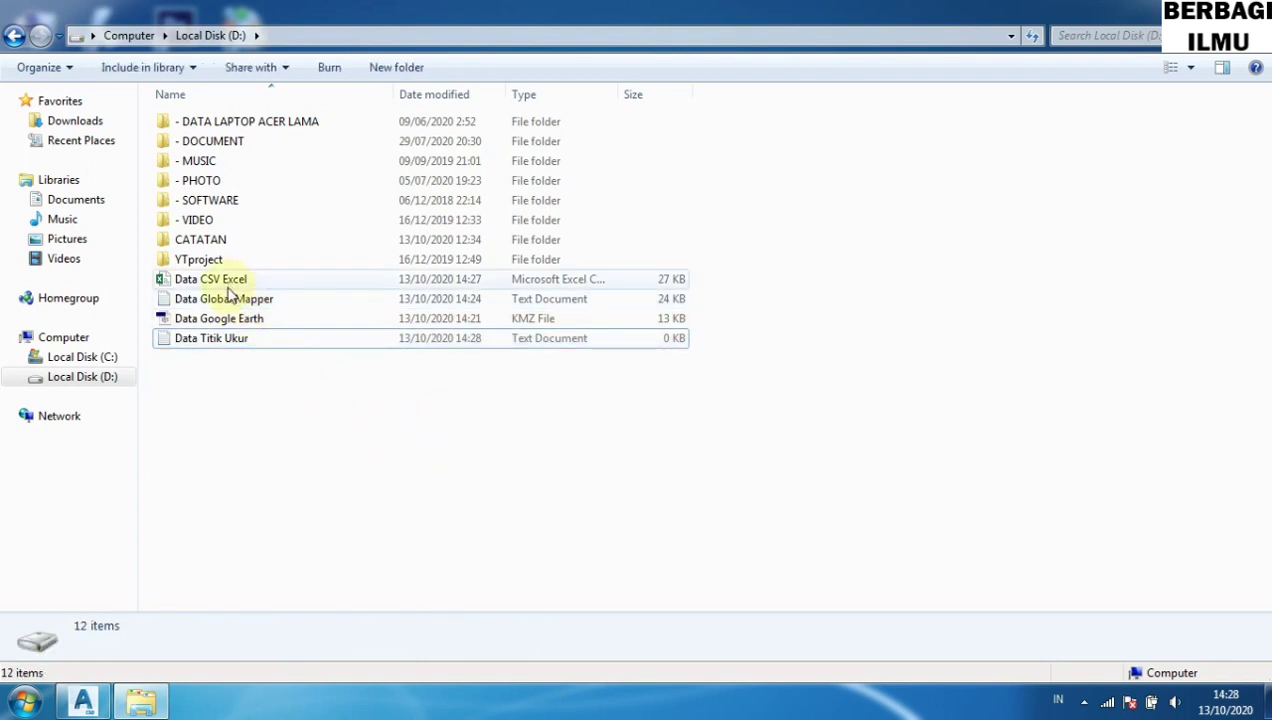
# Open Data Titik Ukur in Notepad and copy all the point data from the Data CSV Excel workbook into it
pyautogui.doubleClick(236, 340)
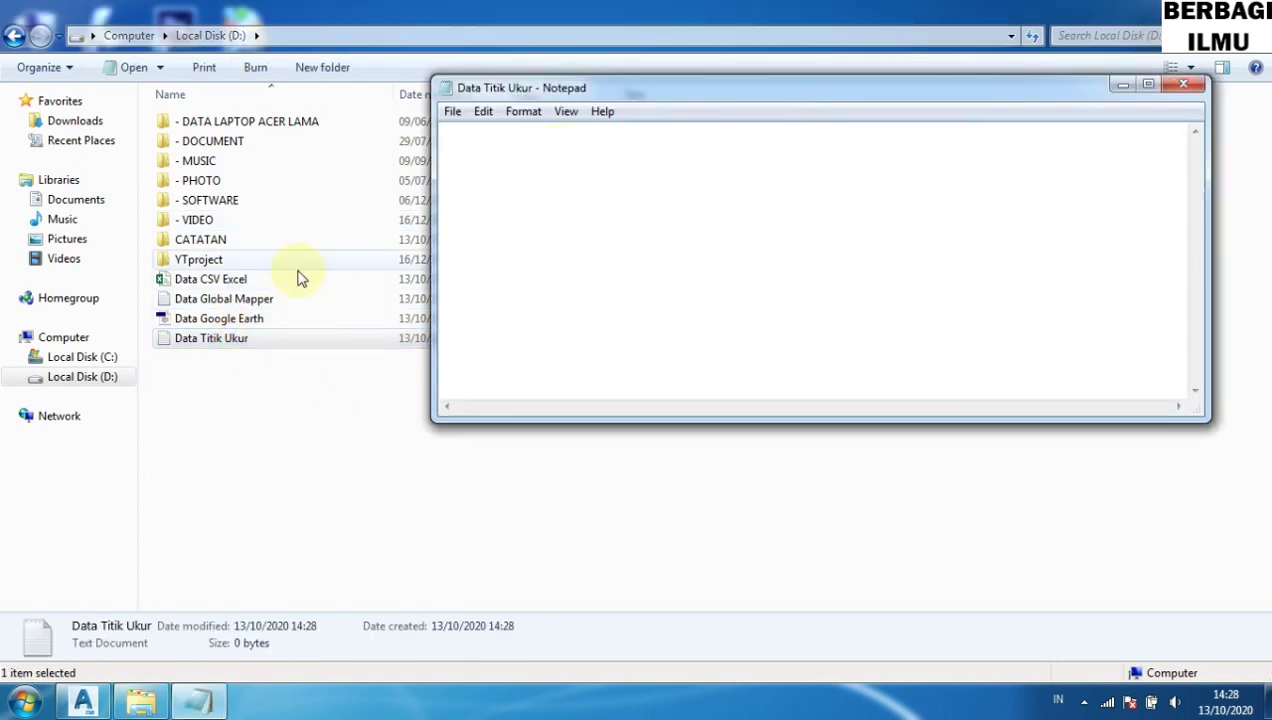
pyautogui.click(205, 282)
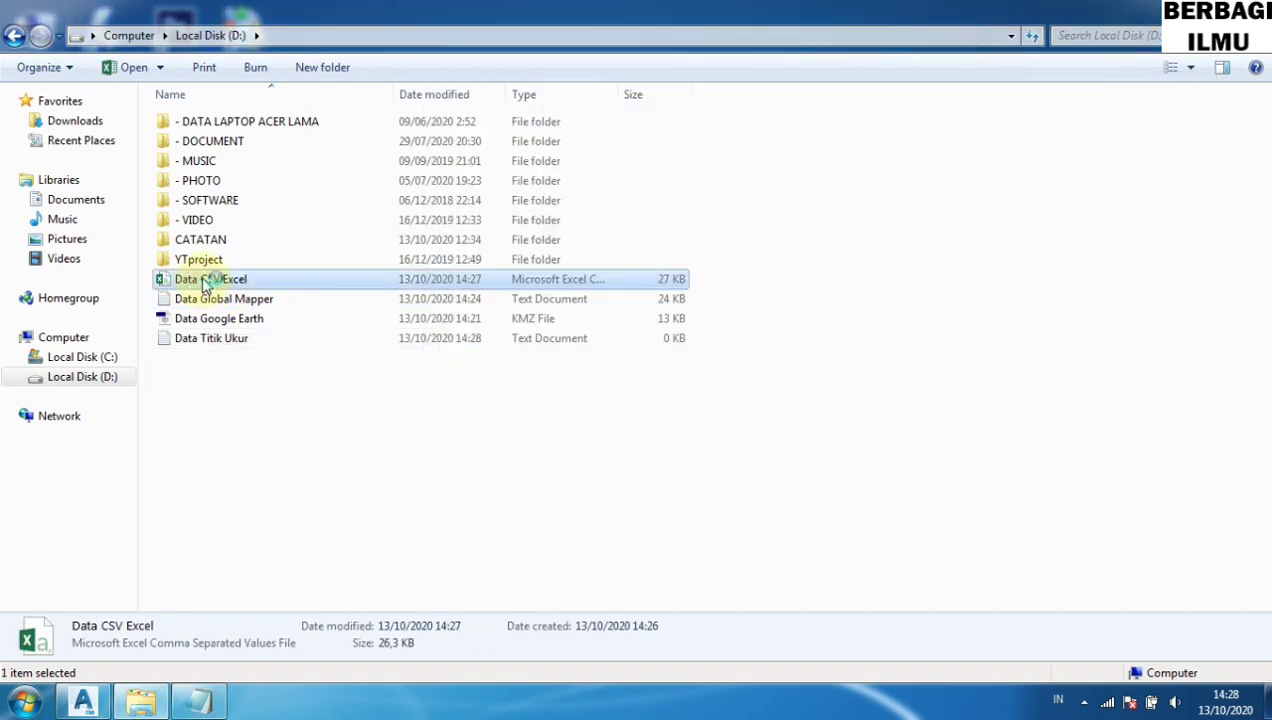
pyautogui.doubleClick(208, 284)
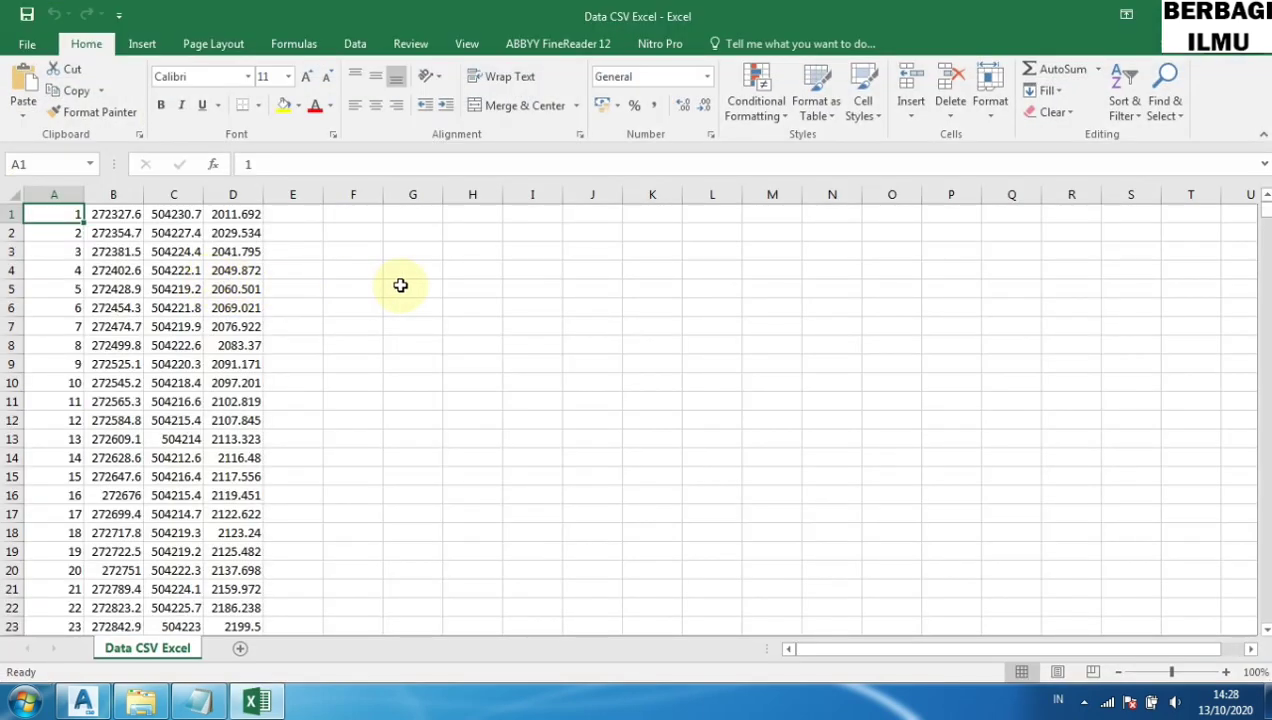
pyautogui.hotkey('ctrl', 'shift', 'End')
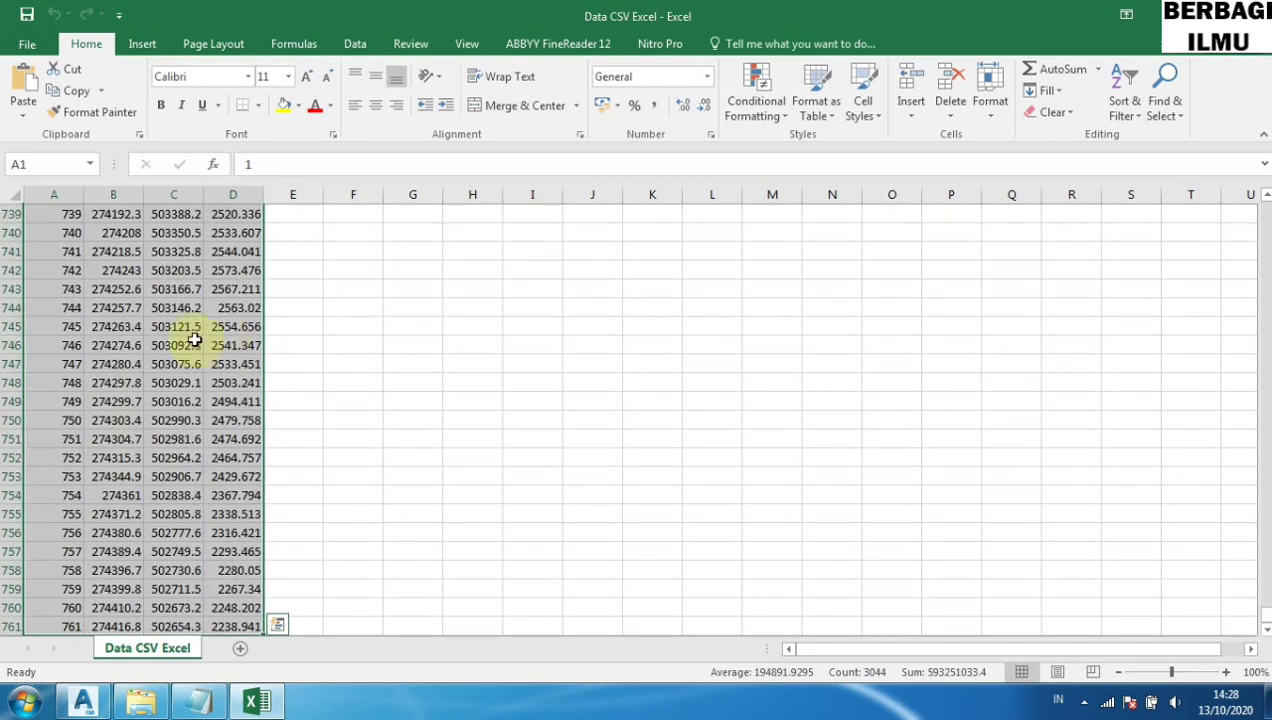
pyautogui.hotkey('ctrl', 'c')
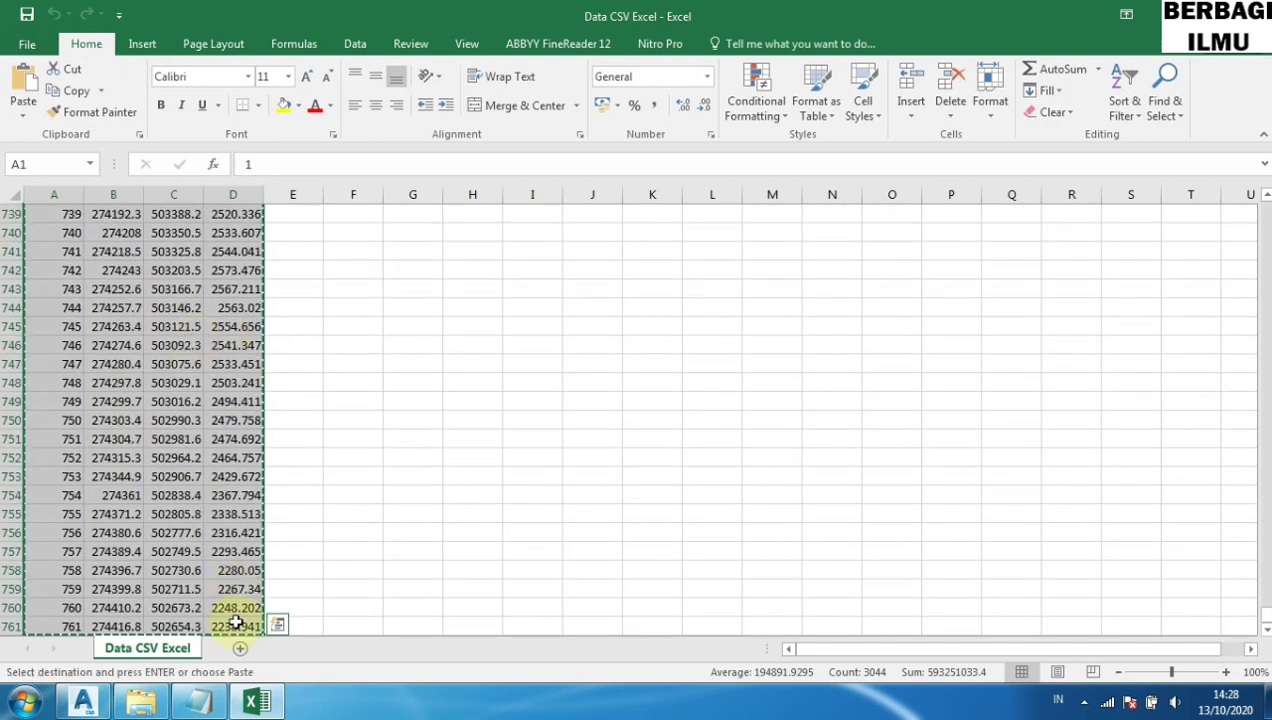
pyautogui.click(199, 701)
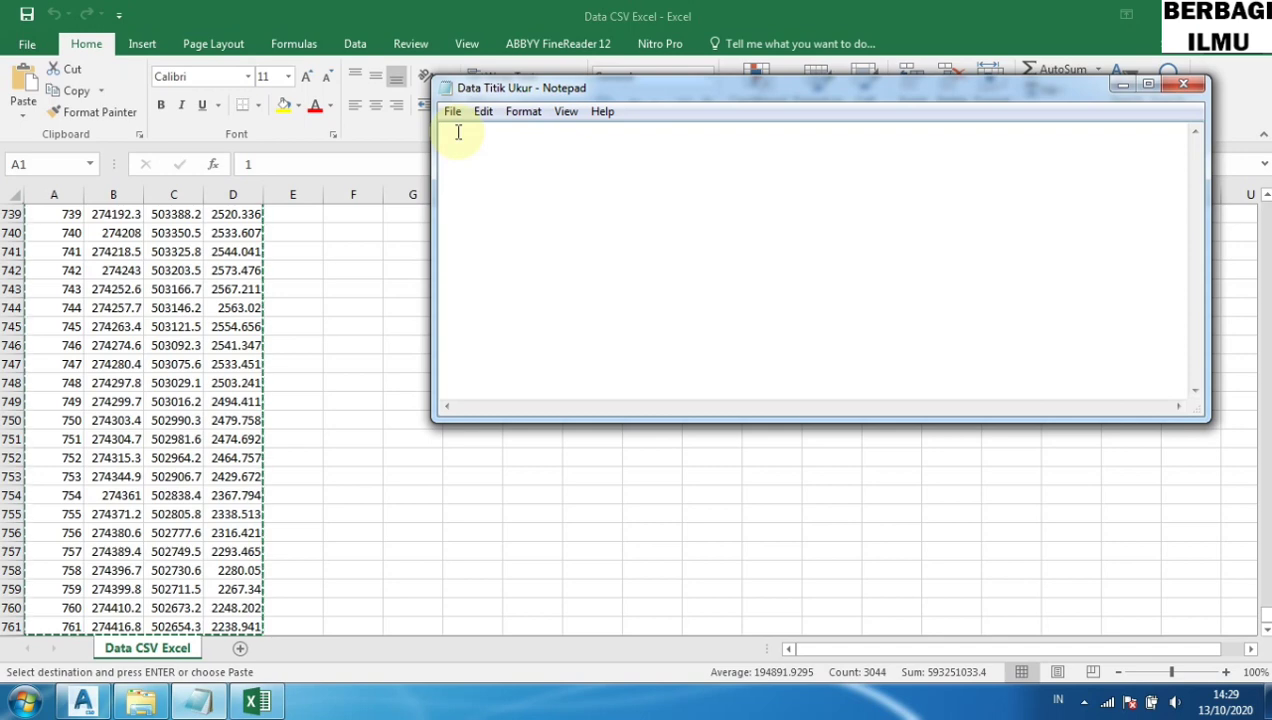
pyautogui.hotkey('ctrl', 'v')
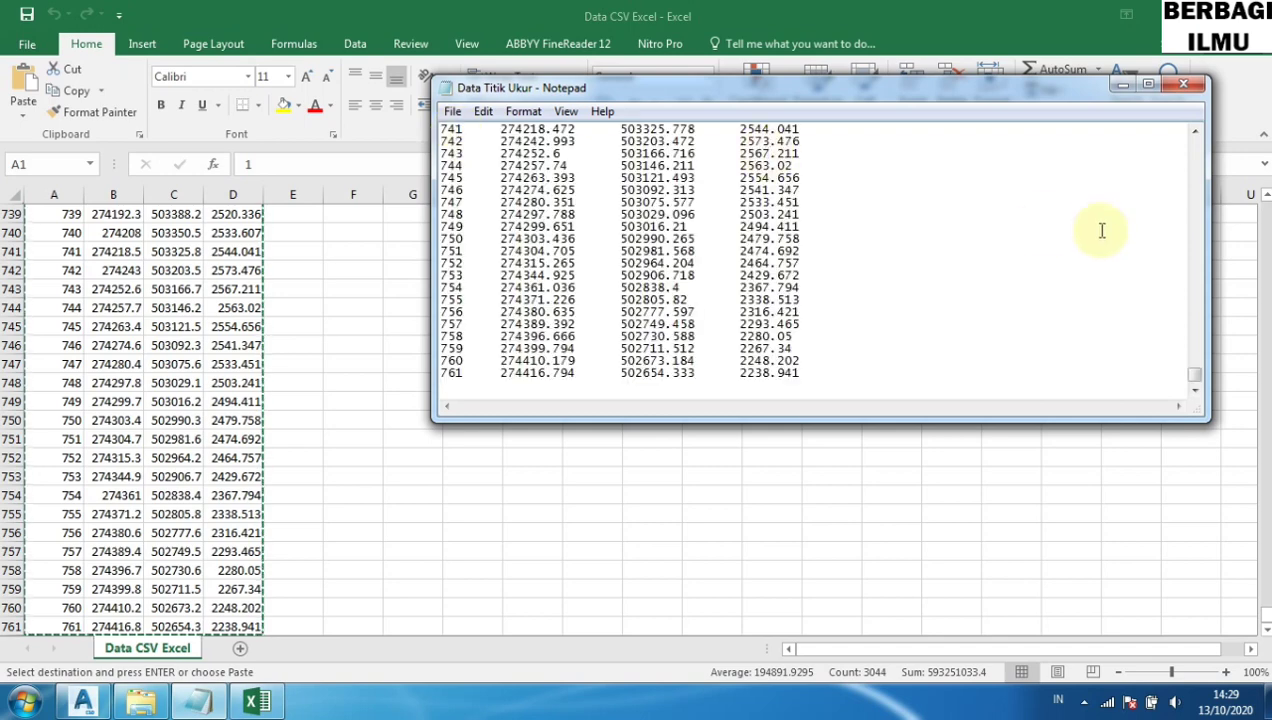
# Review the pasted rows up to the first point, and close the Data Titik Ukur text file, saving its changes
pyautogui.click(1197, 377)
pyautogui.scroll(14, 1197, 380)
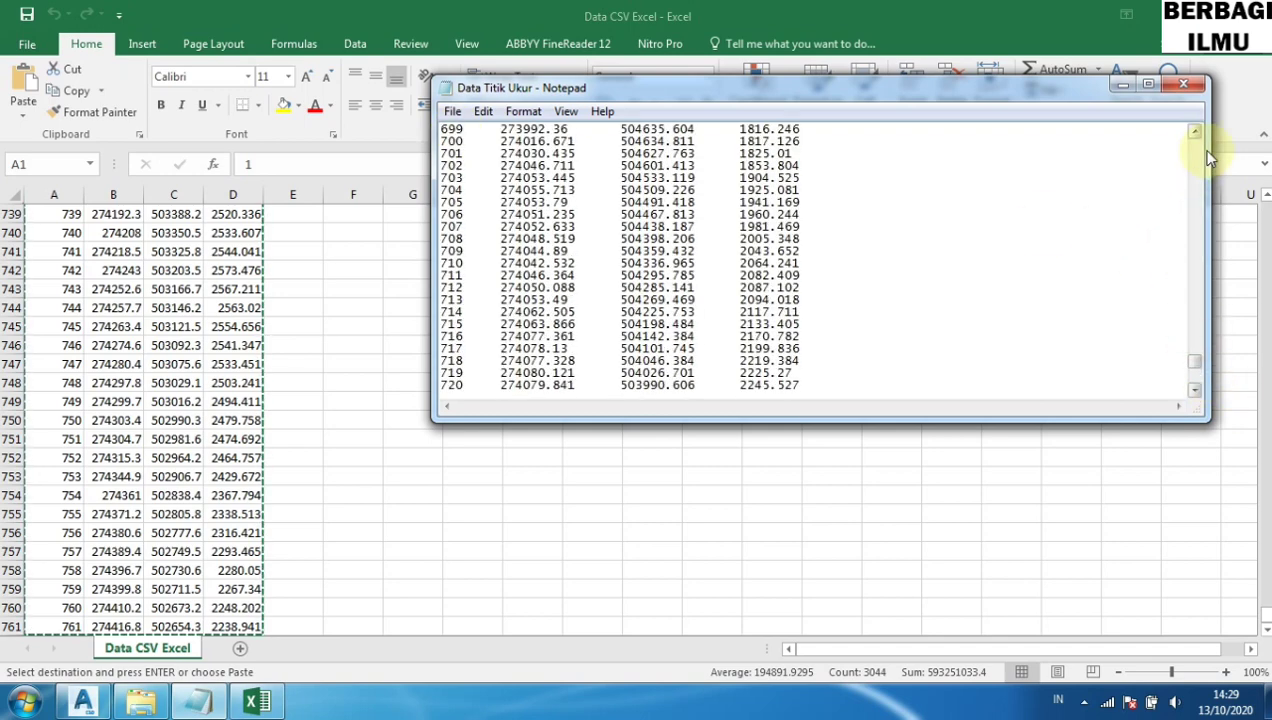
pyautogui.moveTo(1193, 378); pyautogui.dragTo(1193, 148)
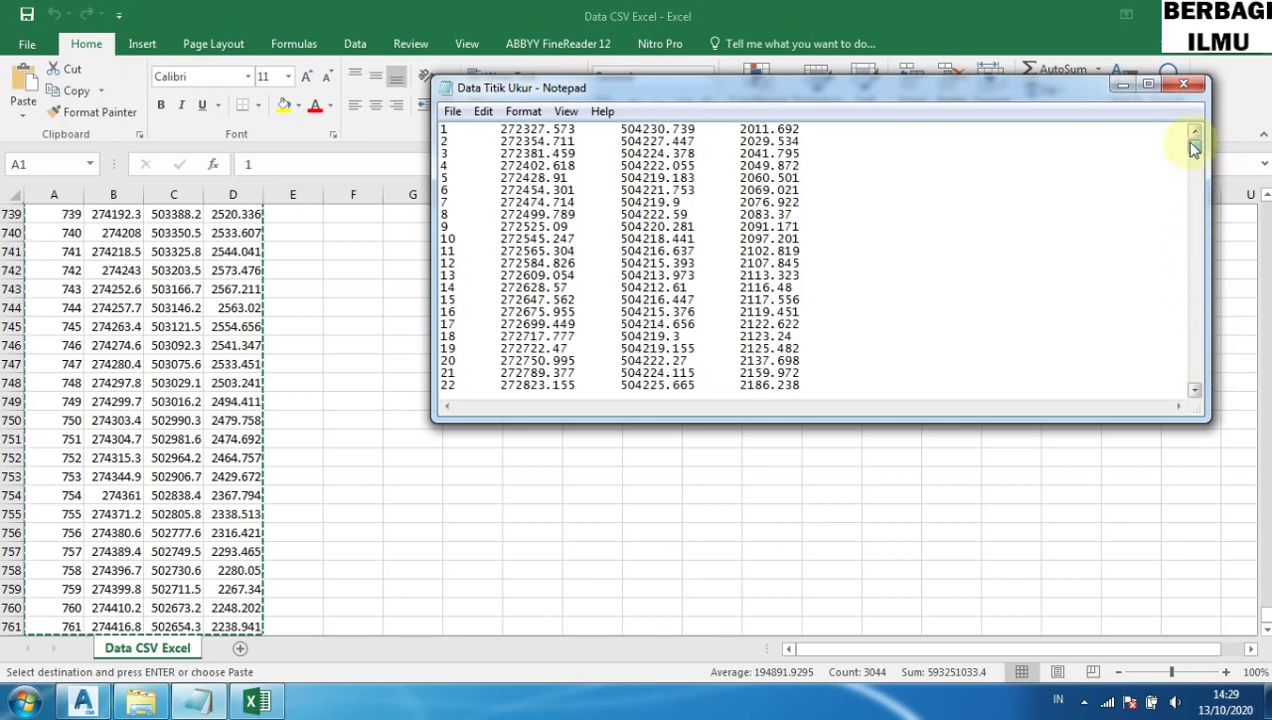
pyautogui.click(1183, 84)
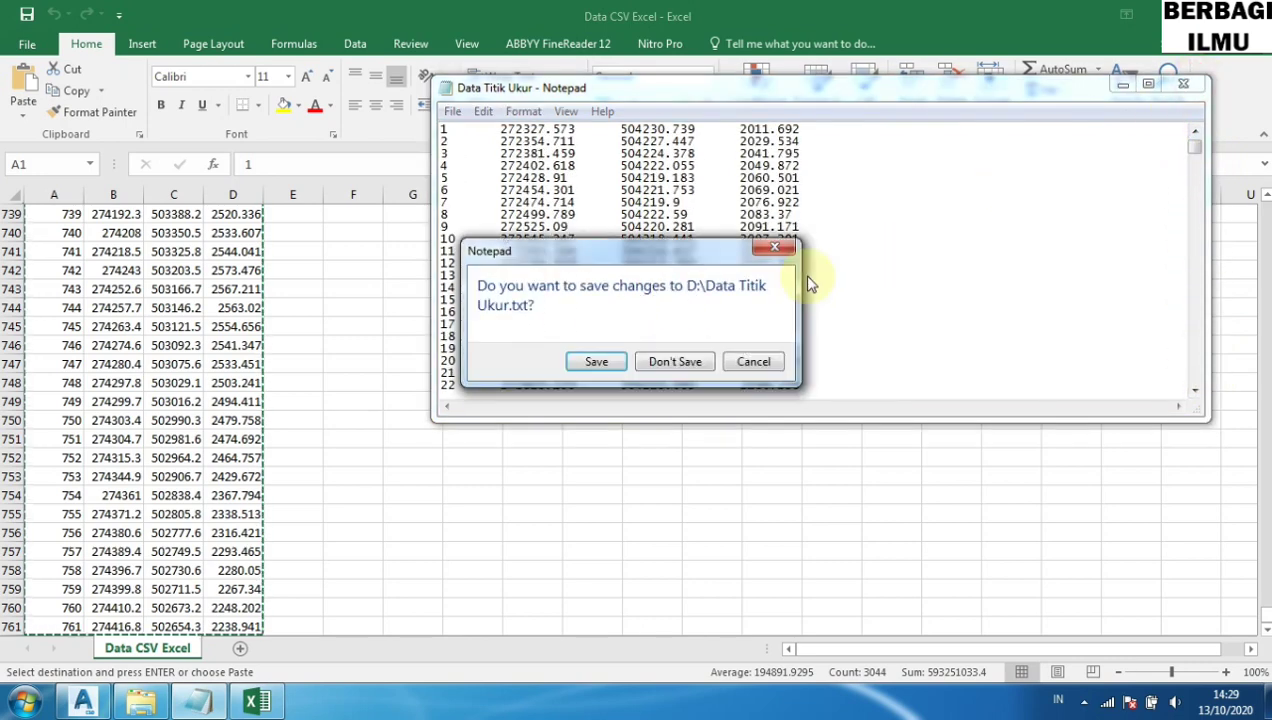
pyautogui.click(591, 362)
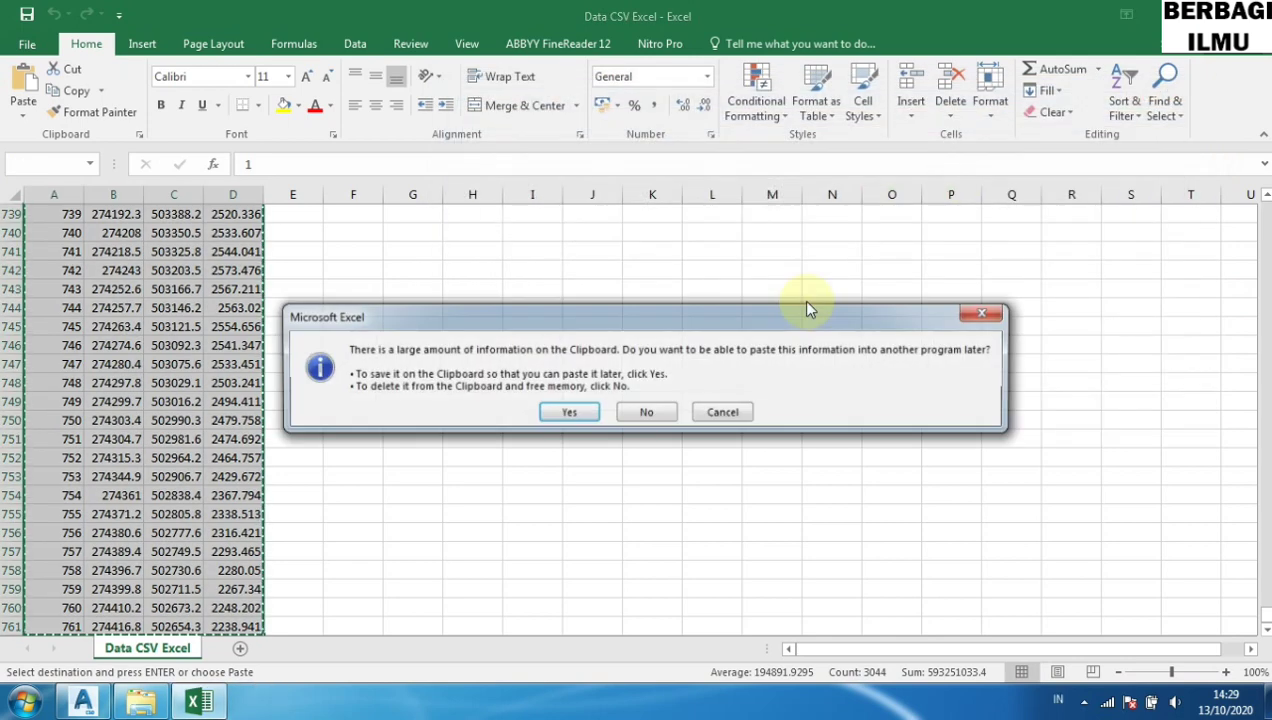
# Close the Data CSV Excel workbook, keeping the copied data on the clipboard, and close the Windows Explorer window
pyautogui.click(591, 418)
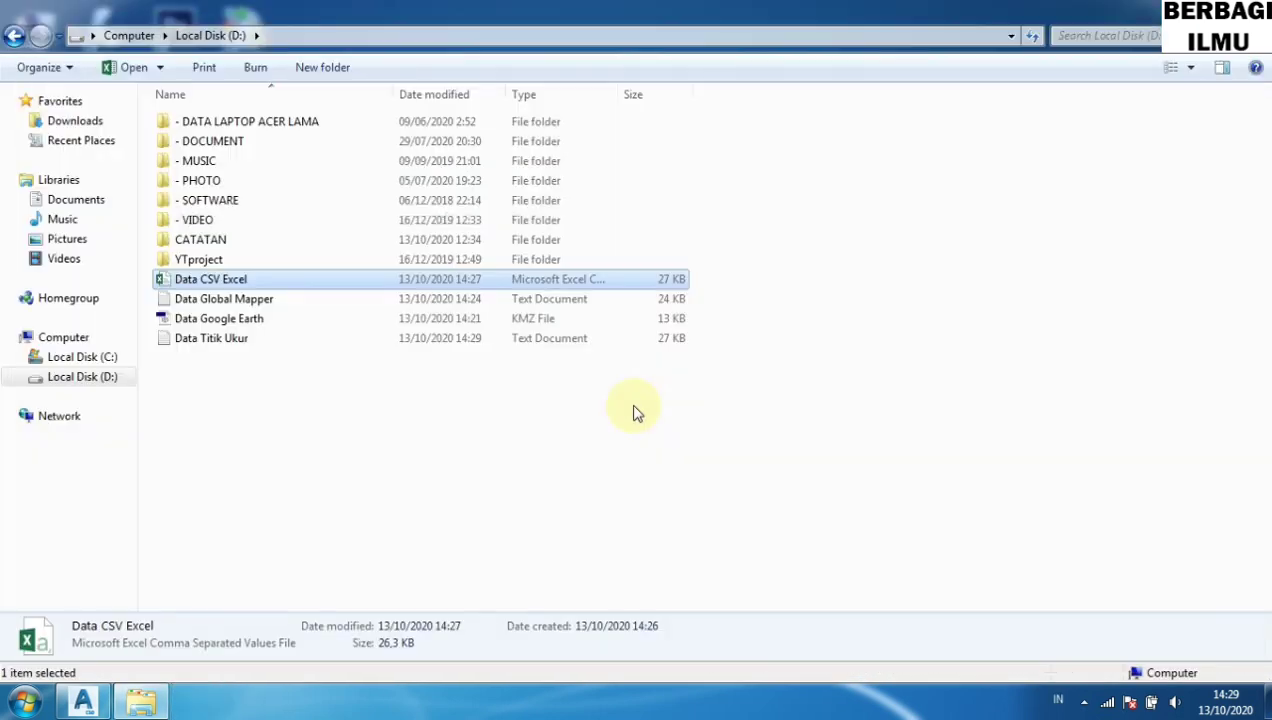
pyautogui.click(83, 702)
pyautogui.click(1250, 8)
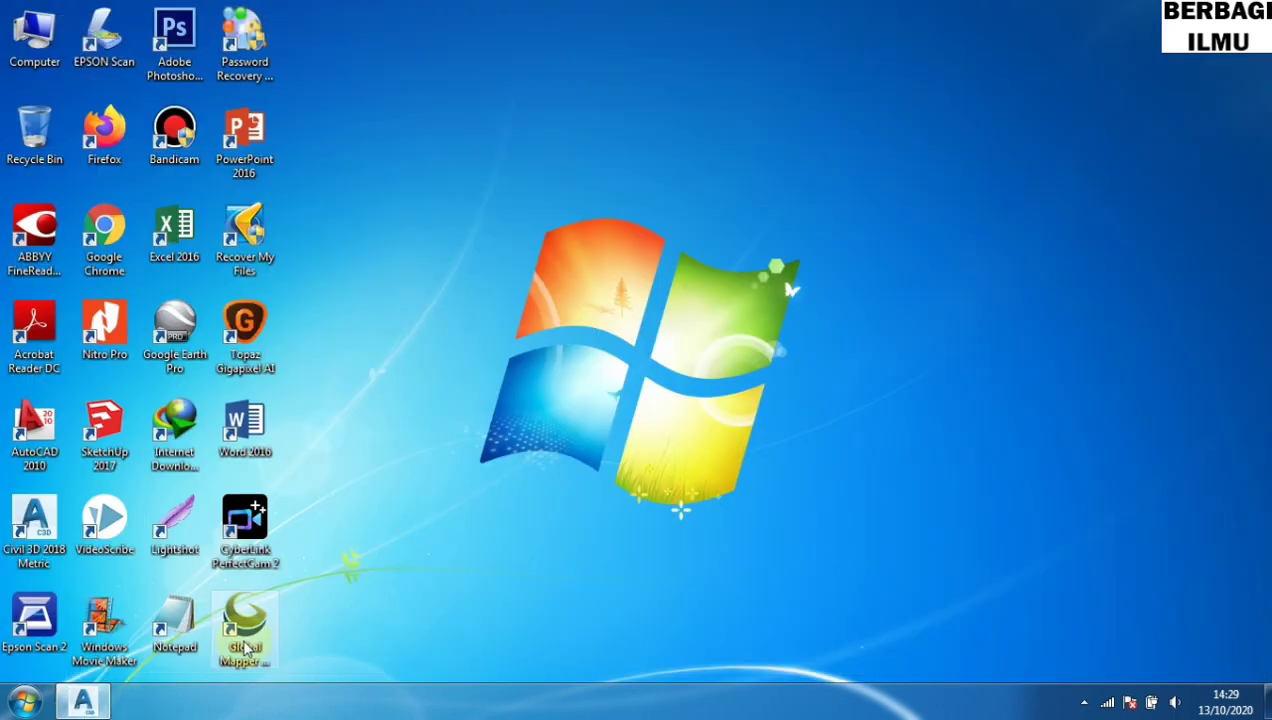
# Switch to AutoCAD Civil 3D and import the points from Data Titik Ukur on Local Disk (D:) in PENZ (space delimited) format
pyautogui.click(100, 700)
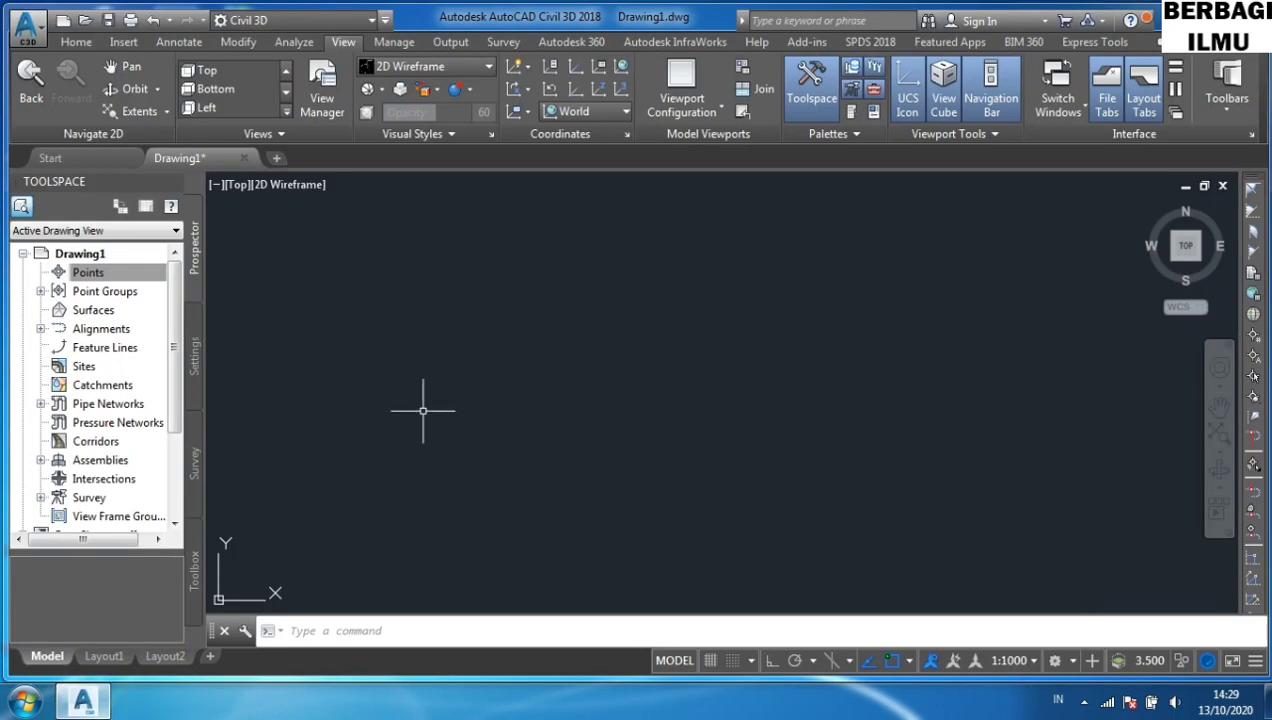
pyautogui.rightClick(88, 274)
pyautogui.click(158, 286)
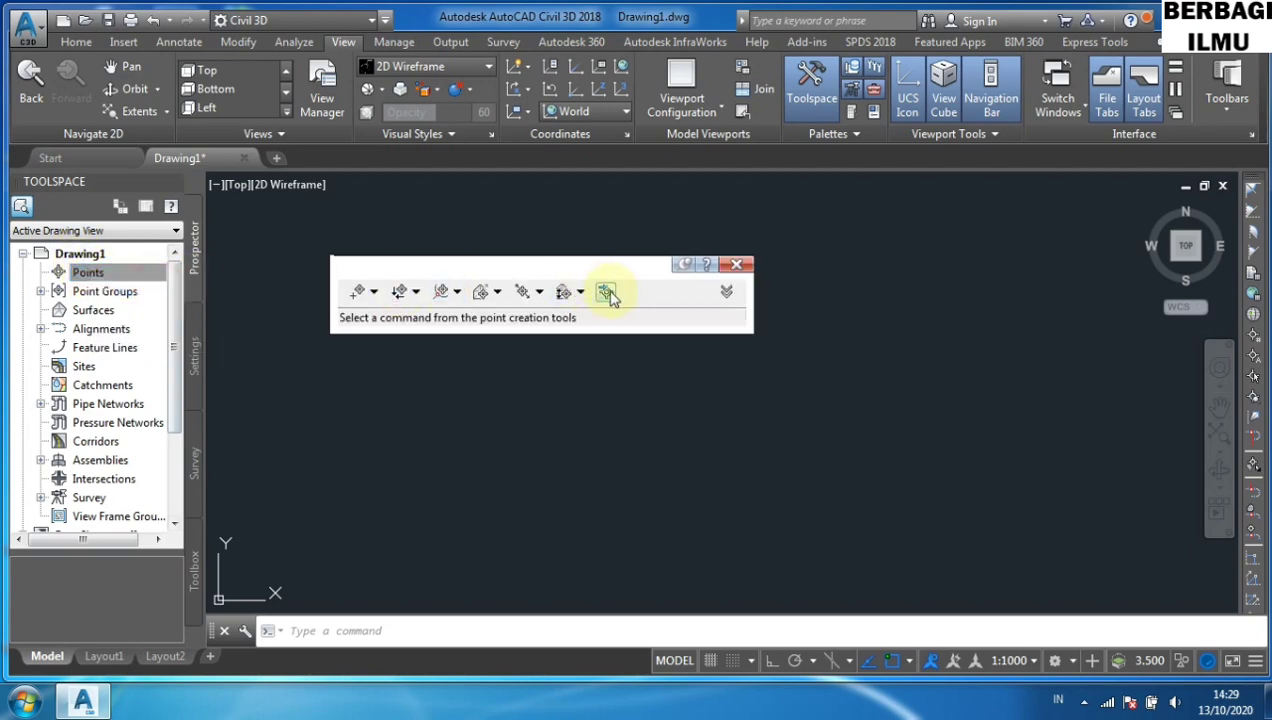
pyautogui.click(607, 292)
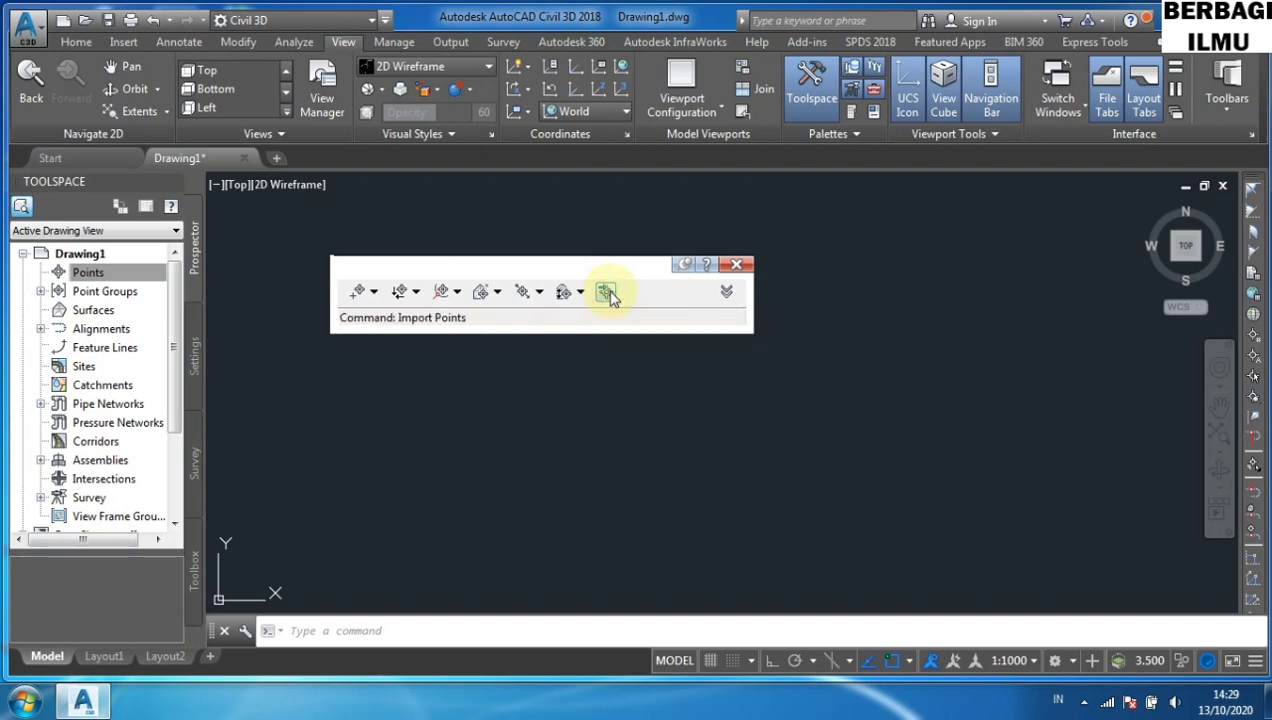
pyautogui.click(801, 126)
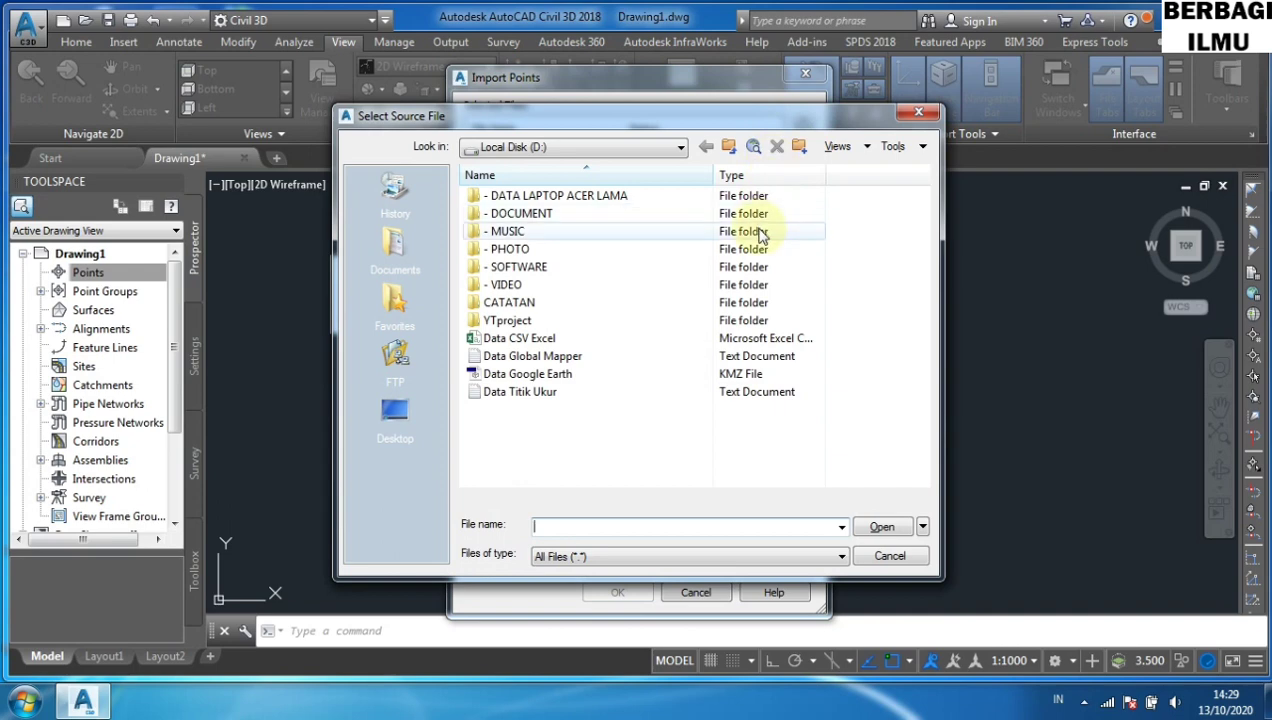
pyautogui.click(510, 399)
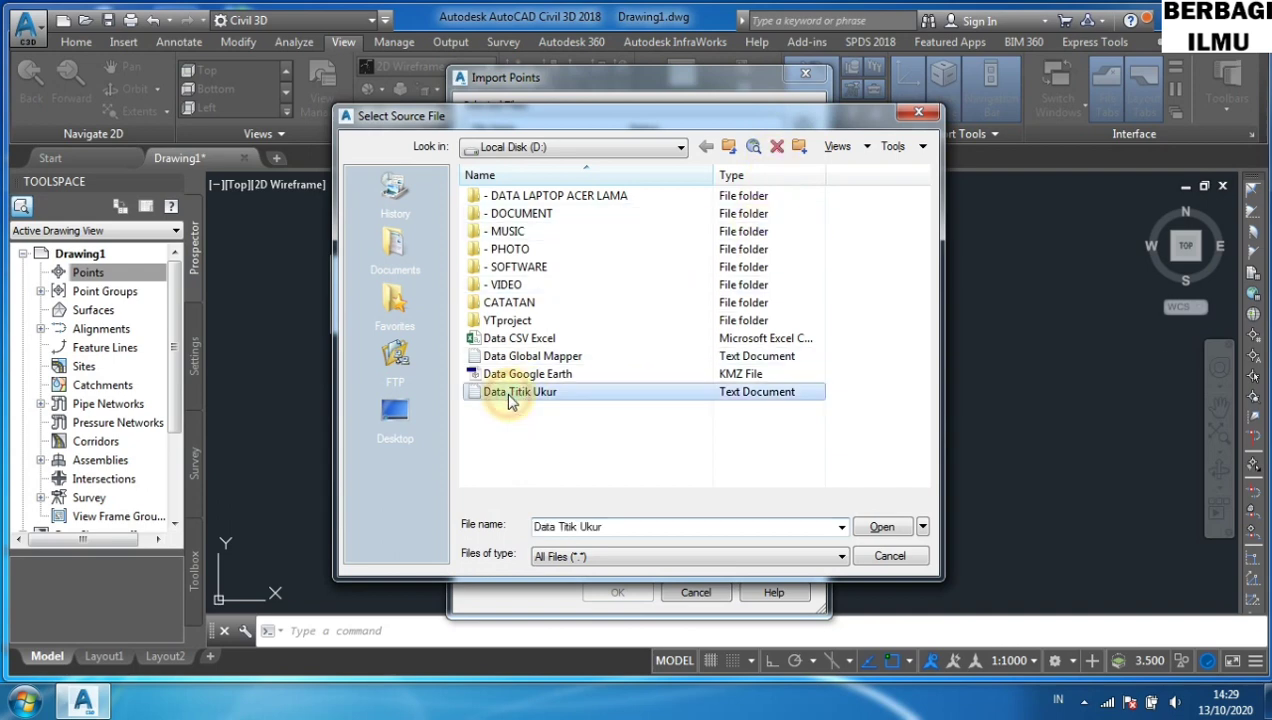
pyautogui.click(877, 529)
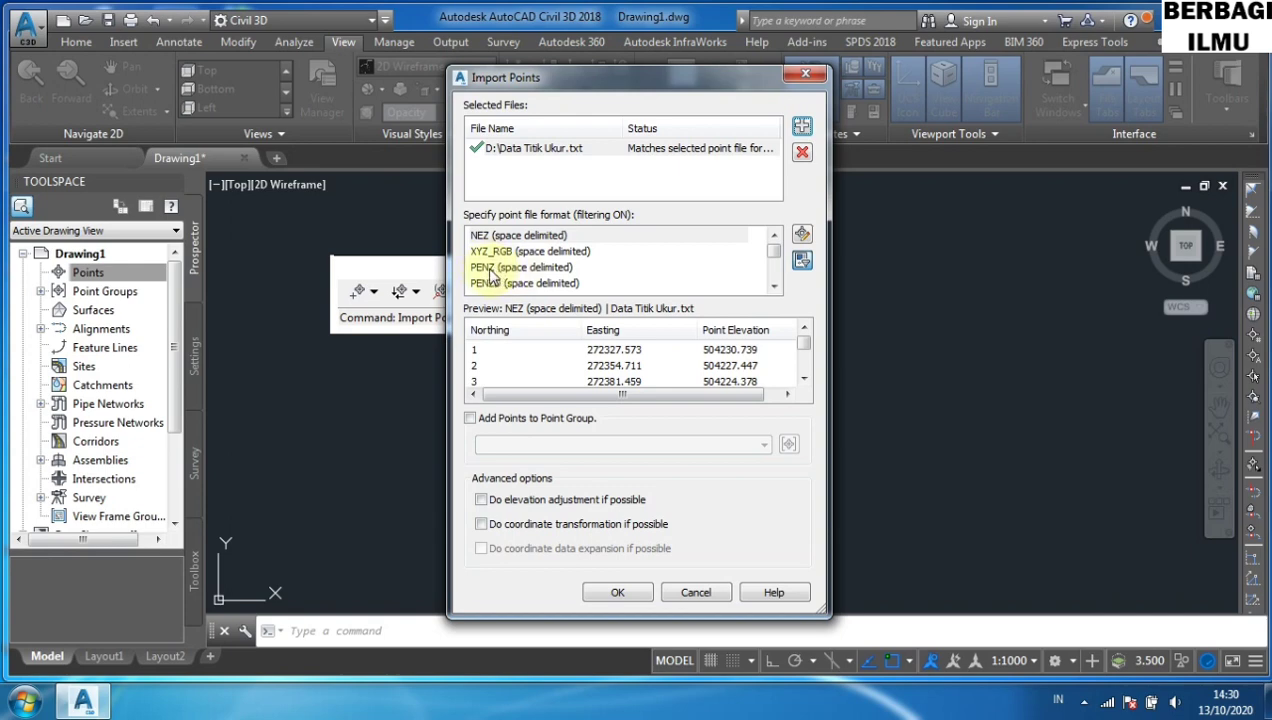
pyautogui.click(490, 268)
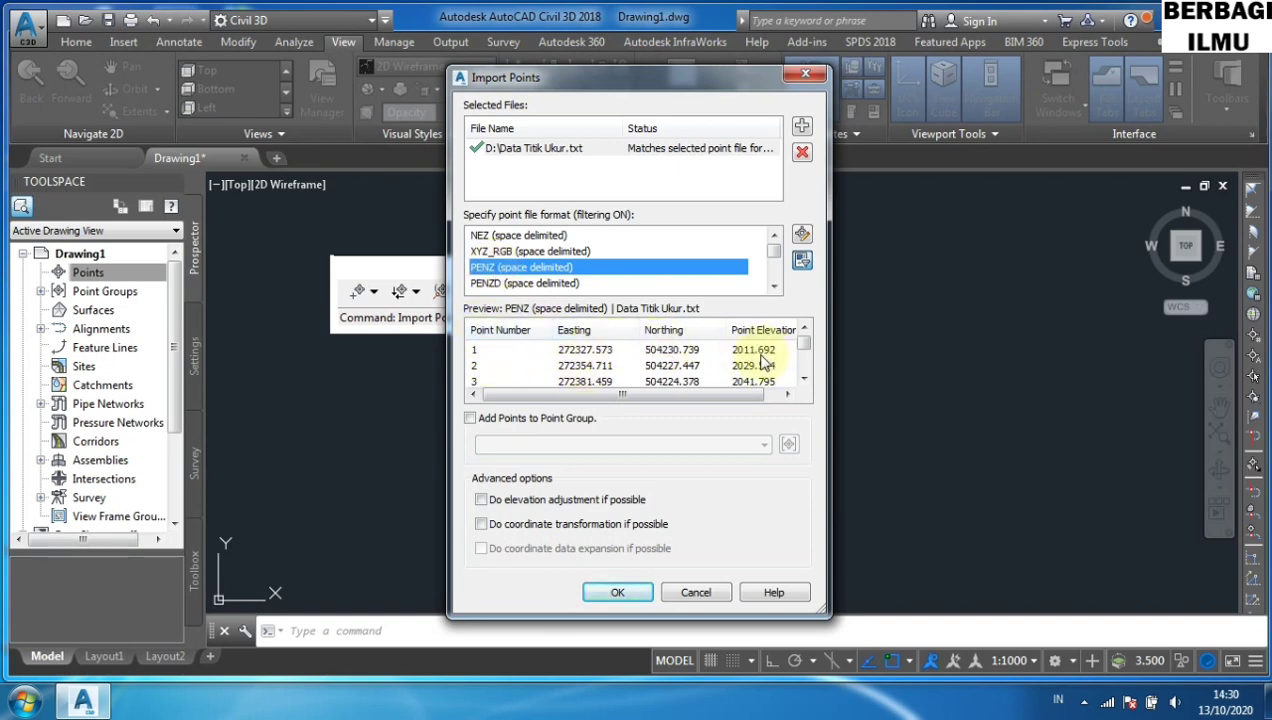
pyautogui.click(619, 594)
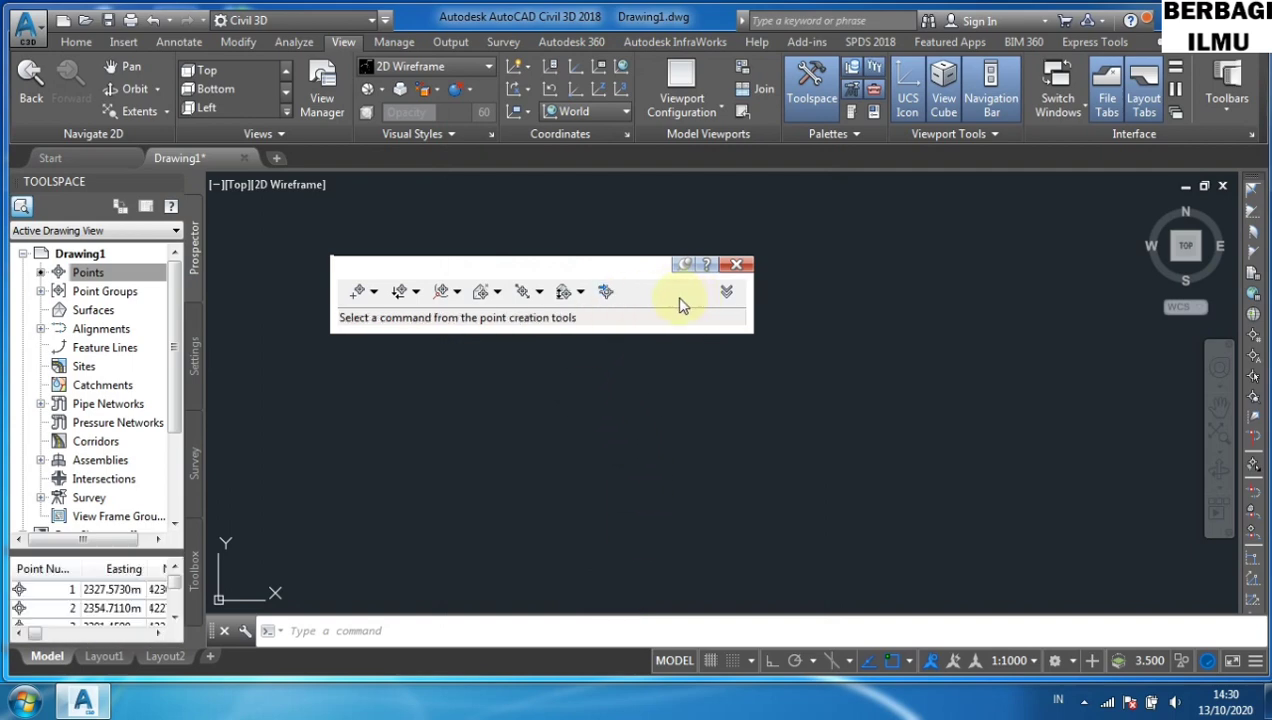
# Check the imported entries in the point list and close the point creation tools
pyautogui.click(100, 605)
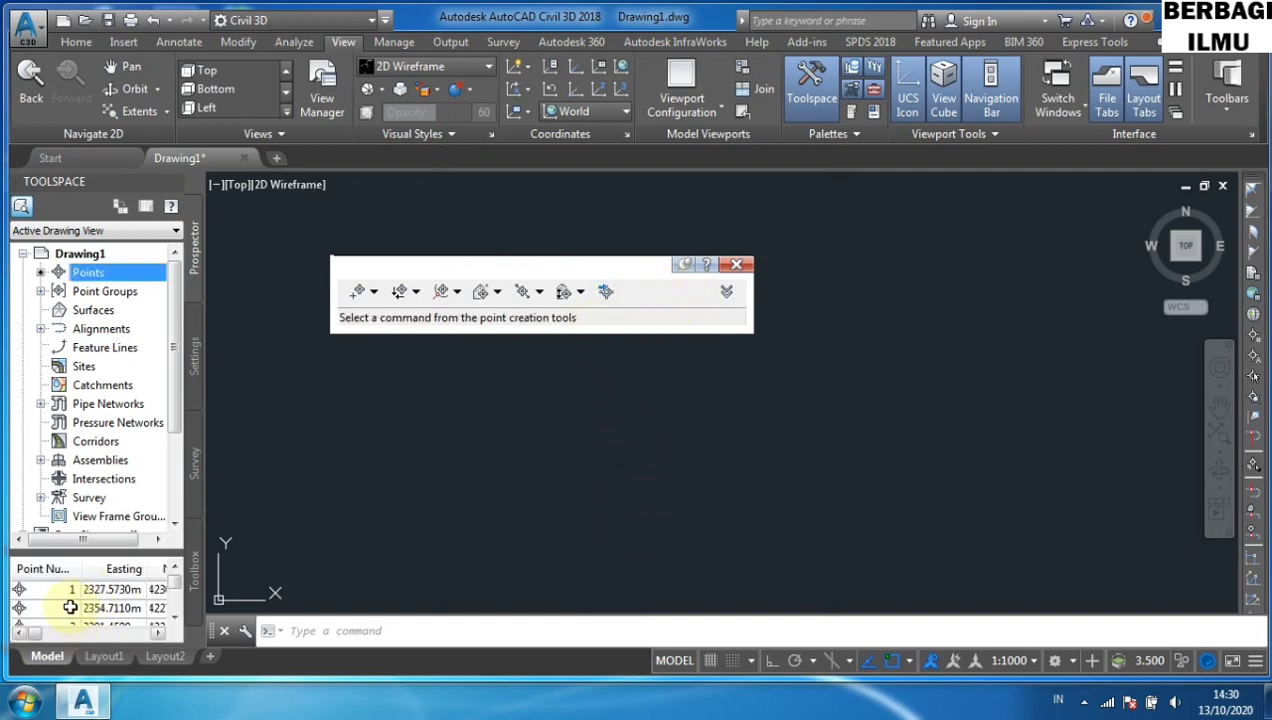
pyautogui.click(175, 617)
pyautogui.click(175, 617)
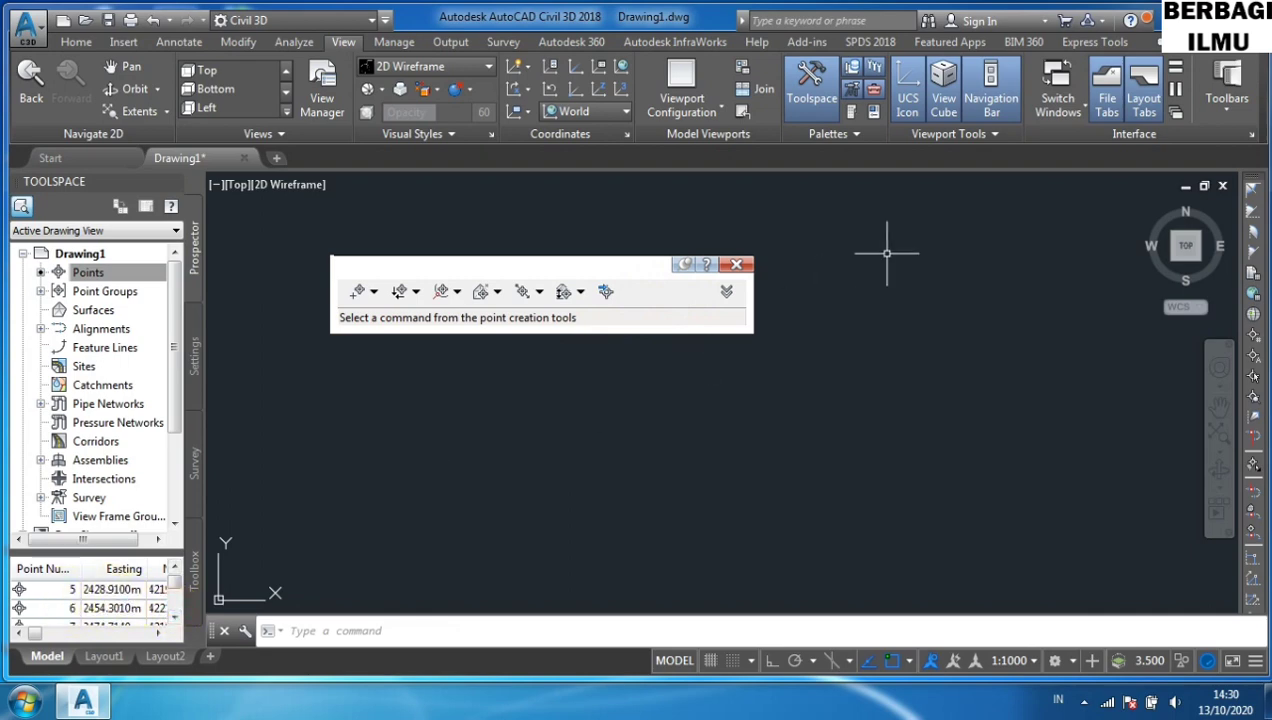
pyautogui.click(736, 264)
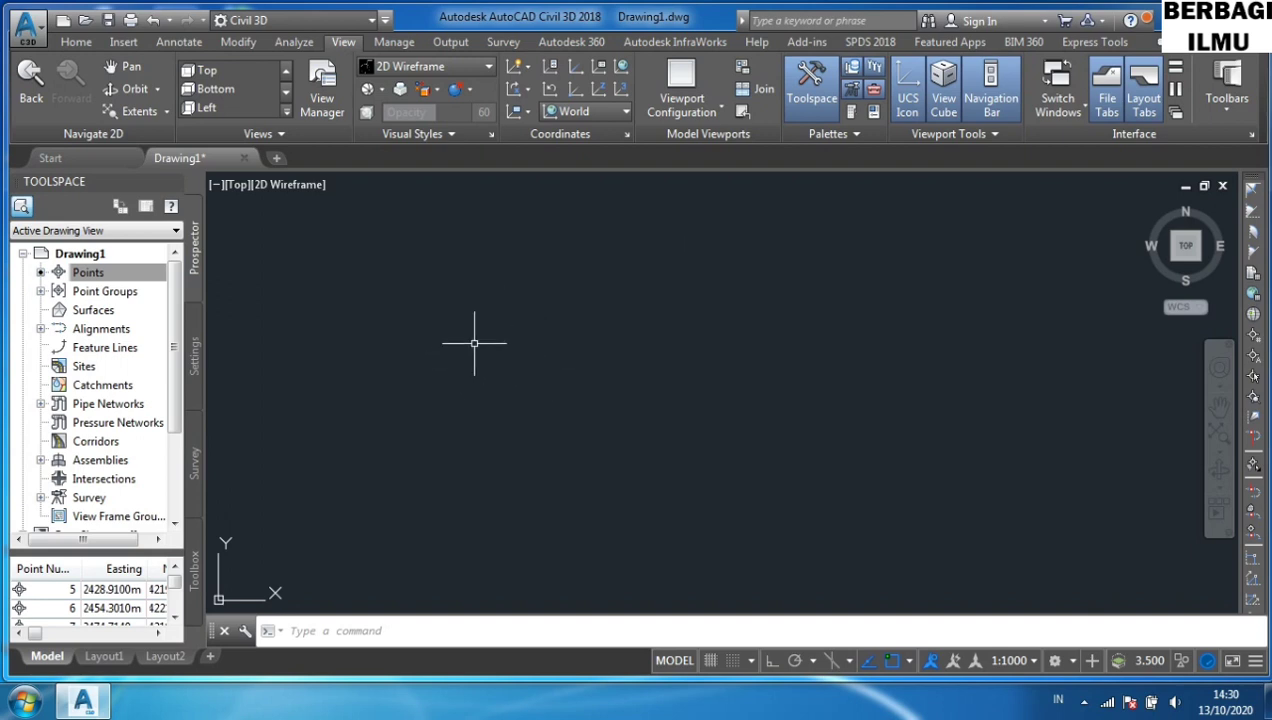
# Zoom the drawing to its extents to bring all the imported points into view
pyautogui.write('z')
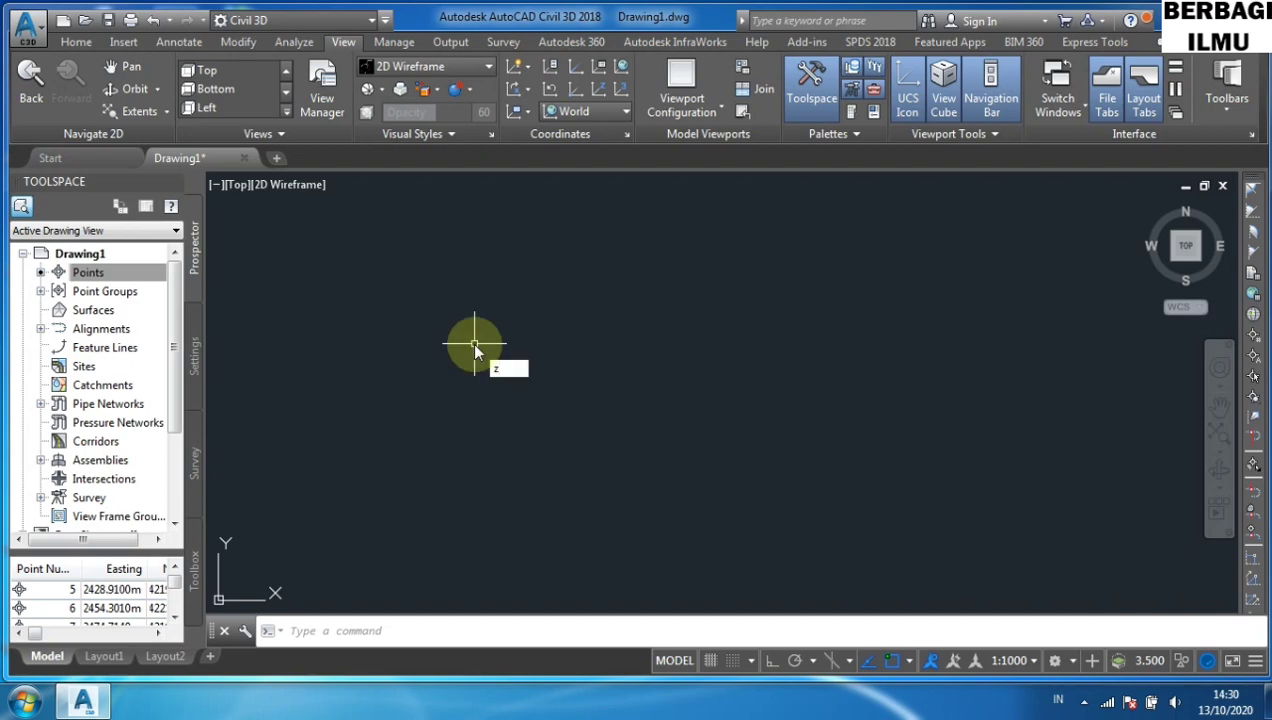
pyautogui.press('Return')
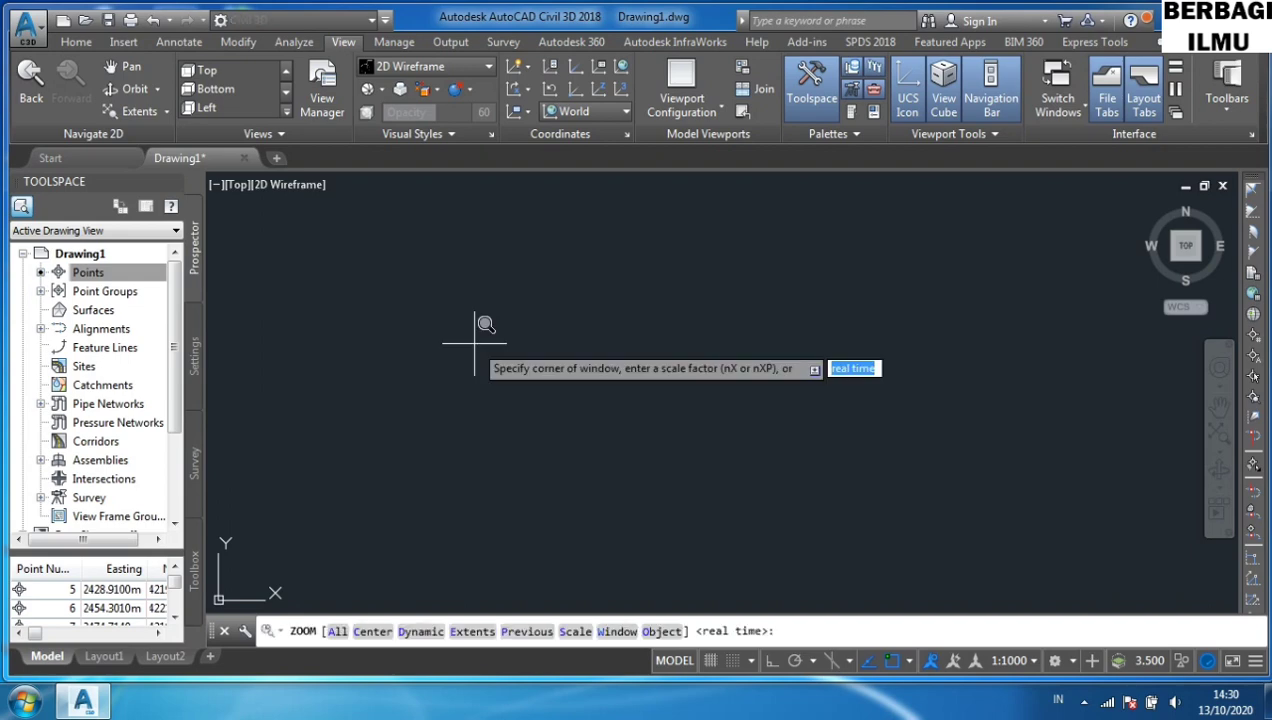
pyautogui.write('e')
pyautogui.press('Return')
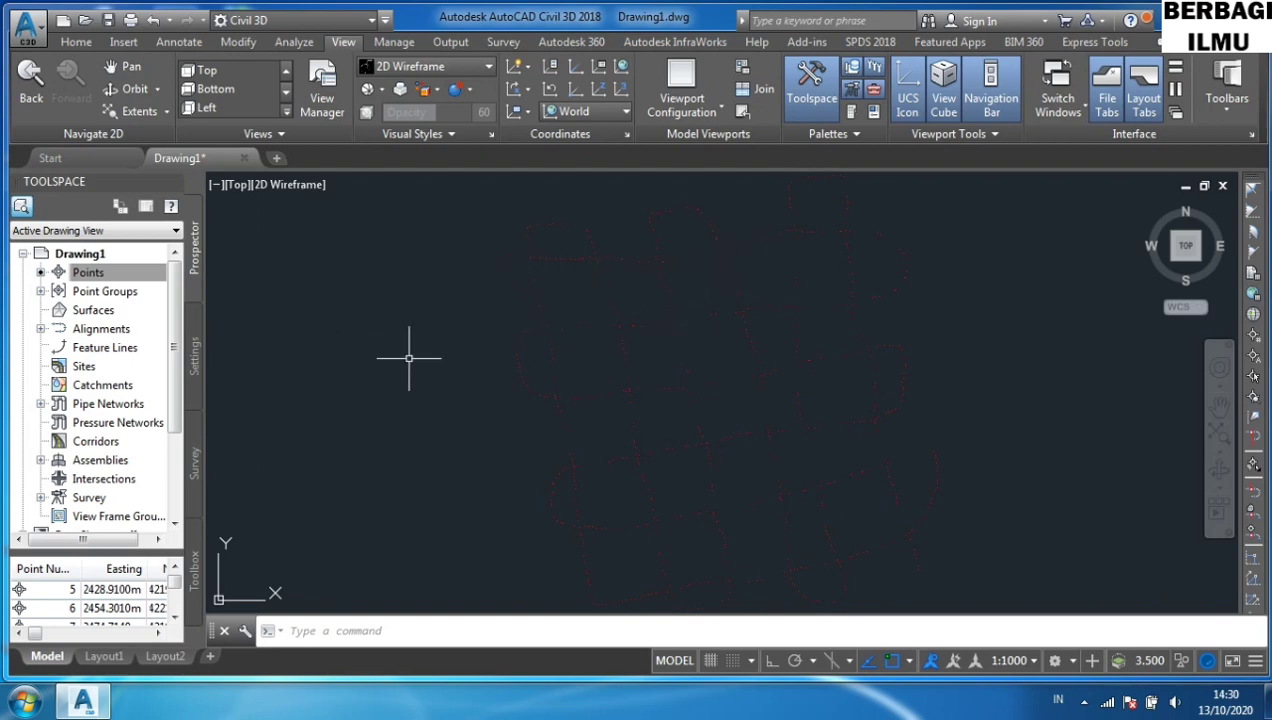
# Start creating a TIN surface and name it Kontur
pyautogui.click(93, 310)
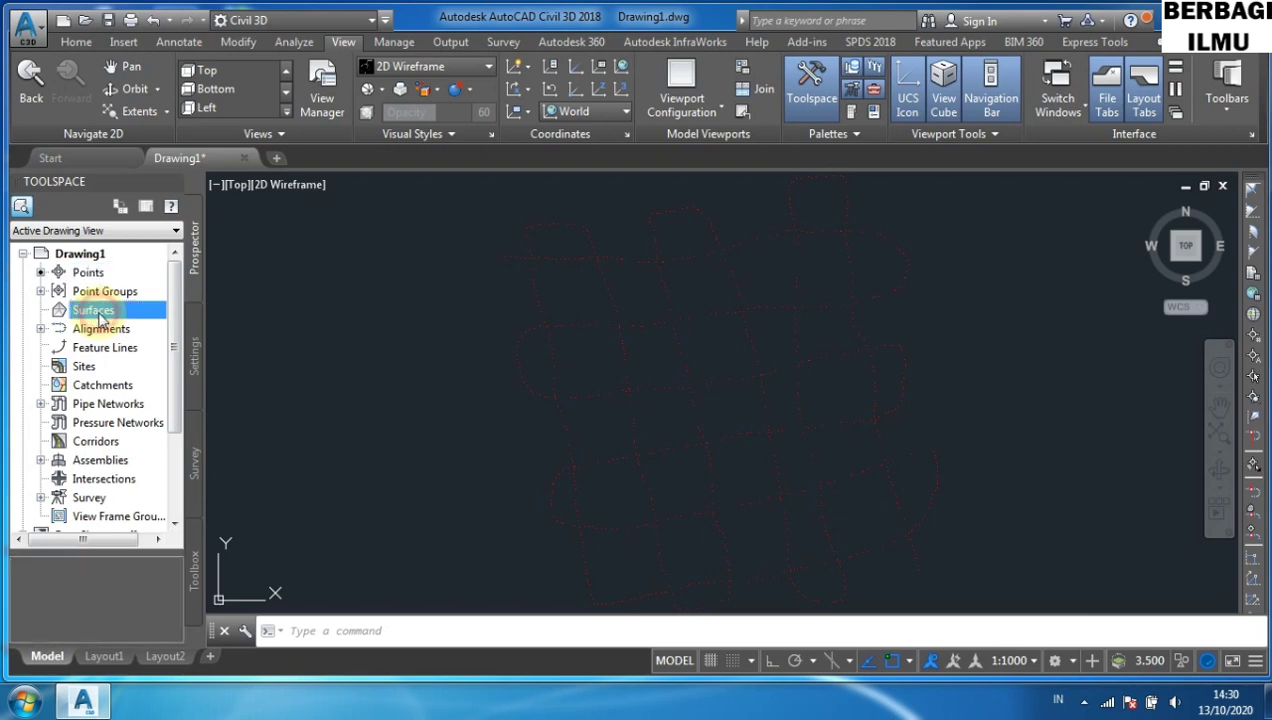
pyautogui.rightClick(93, 310)
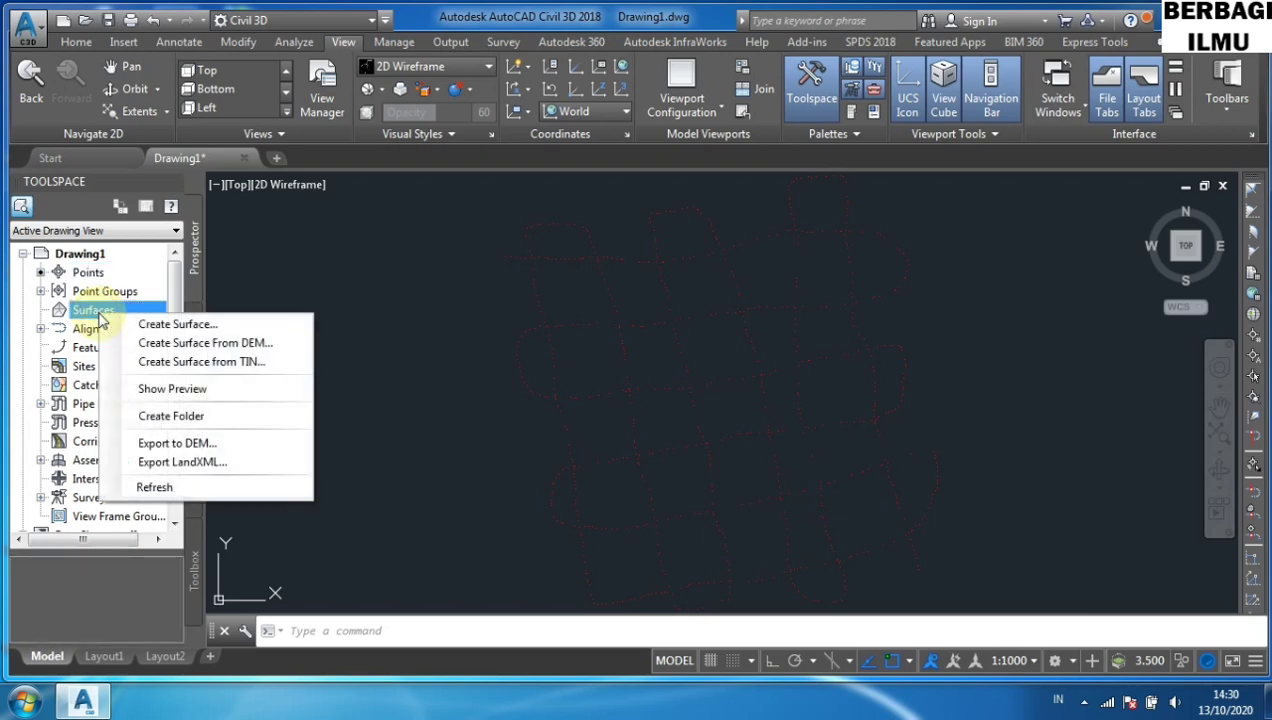
pyautogui.click(158, 326)
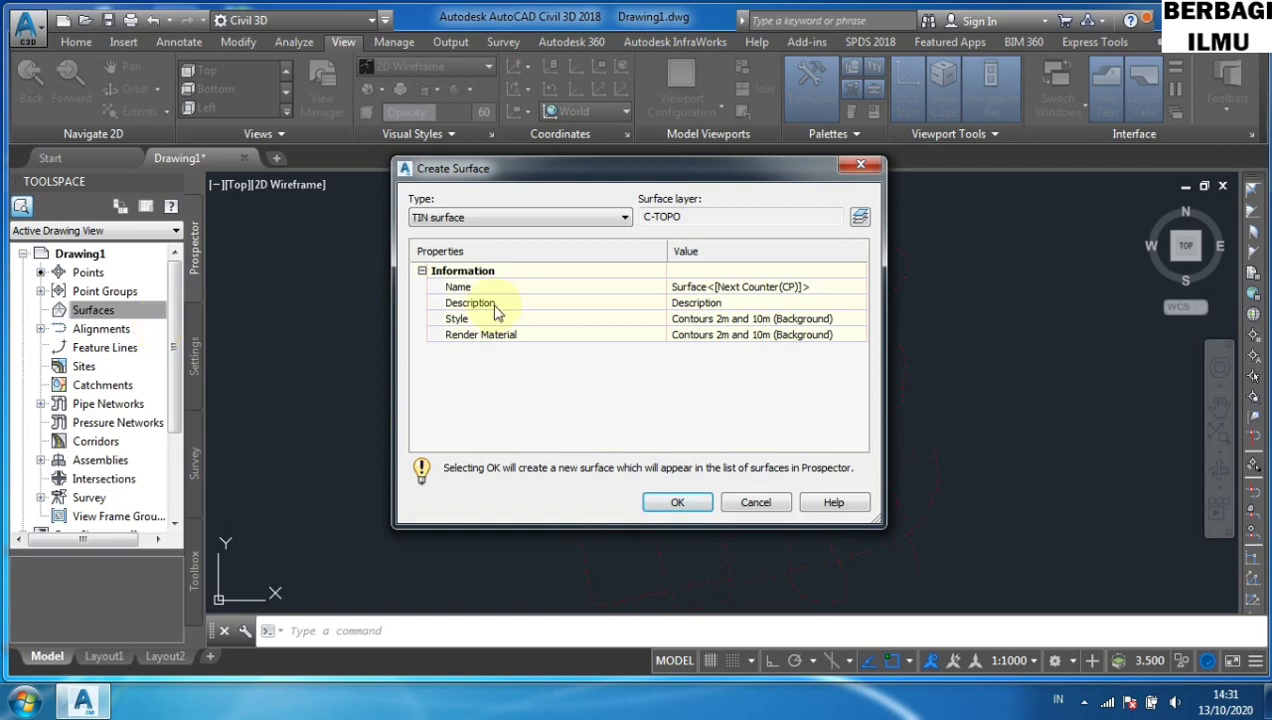
pyautogui.click(689, 289)
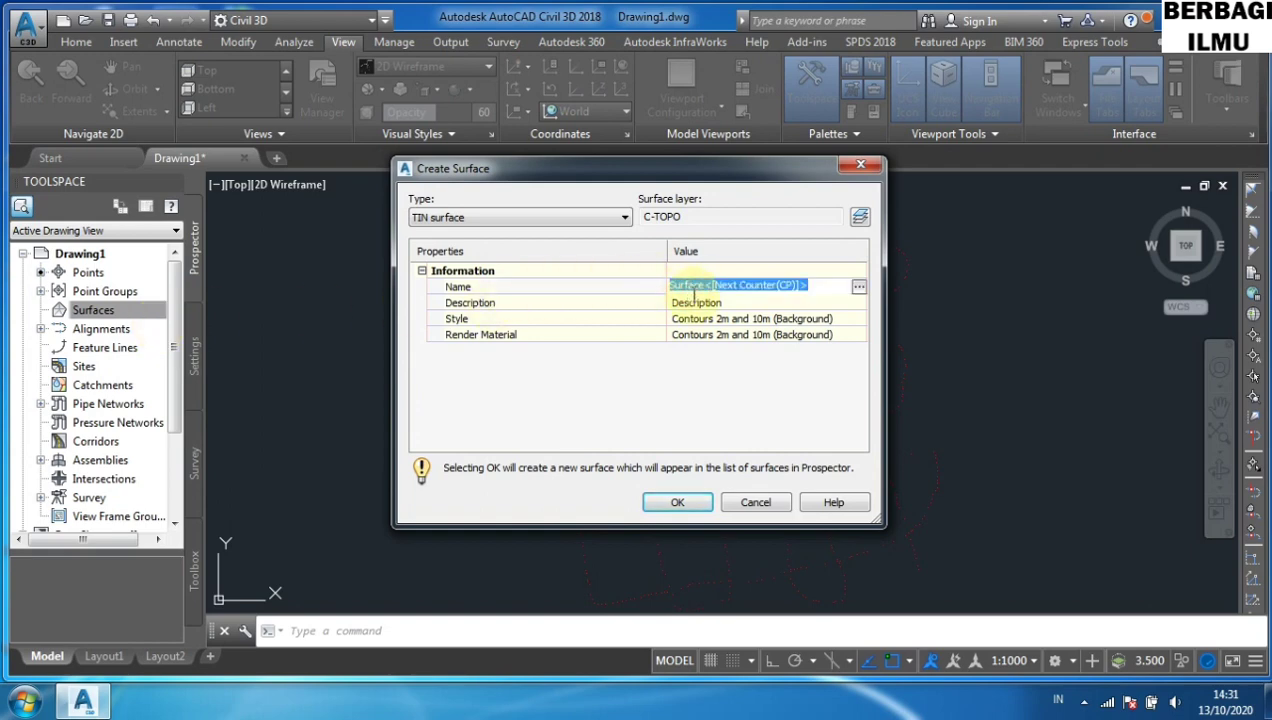
pyautogui.write('Kontur')
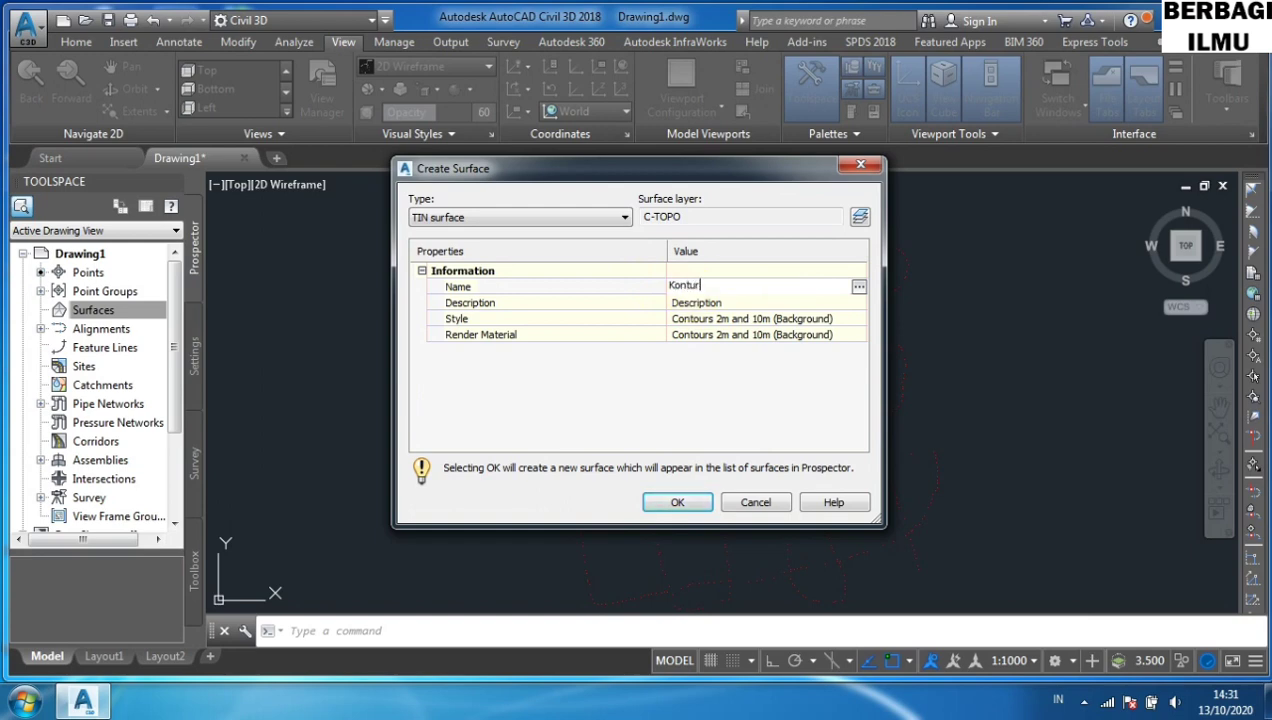
# Set the surface style to Contours 5m and 25m (Design) and create the Kontur surface
pyautogui.click(723, 319)
pyautogui.click(723, 319)
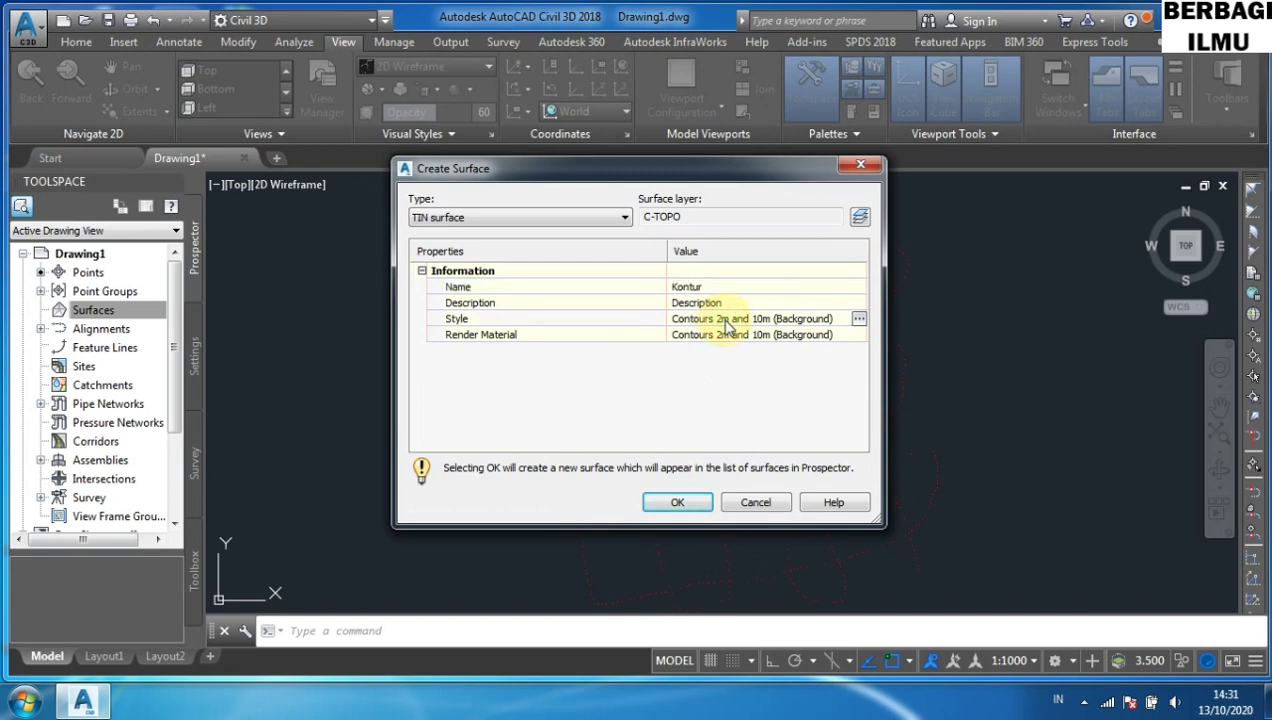
pyautogui.click(857, 320)
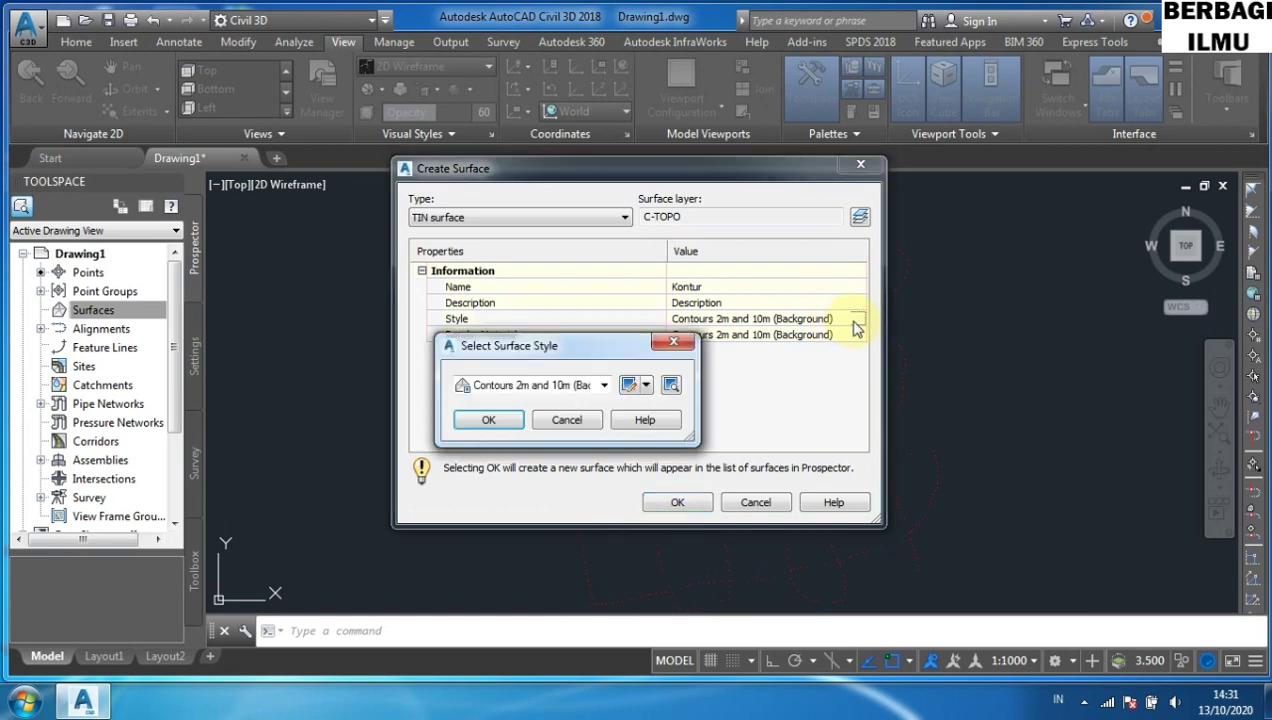
pyautogui.click(604, 390)
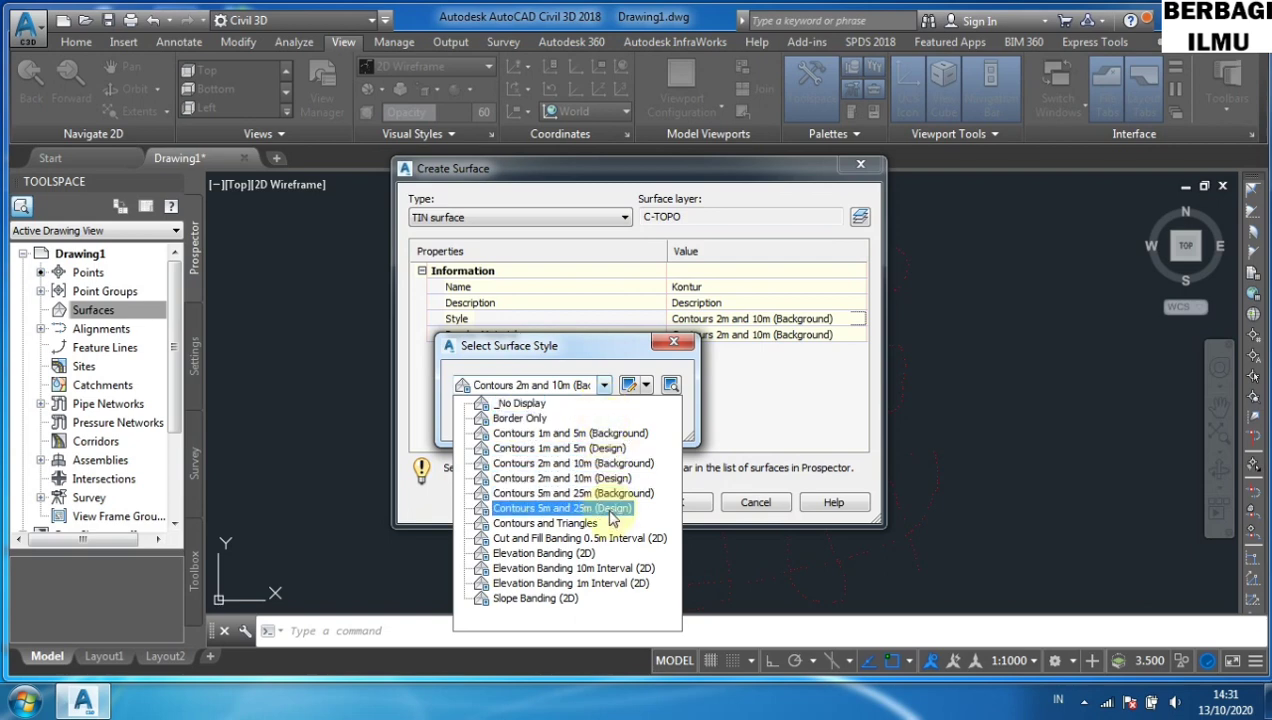
pyautogui.click(610, 511)
pyautogui.click(512, 421)
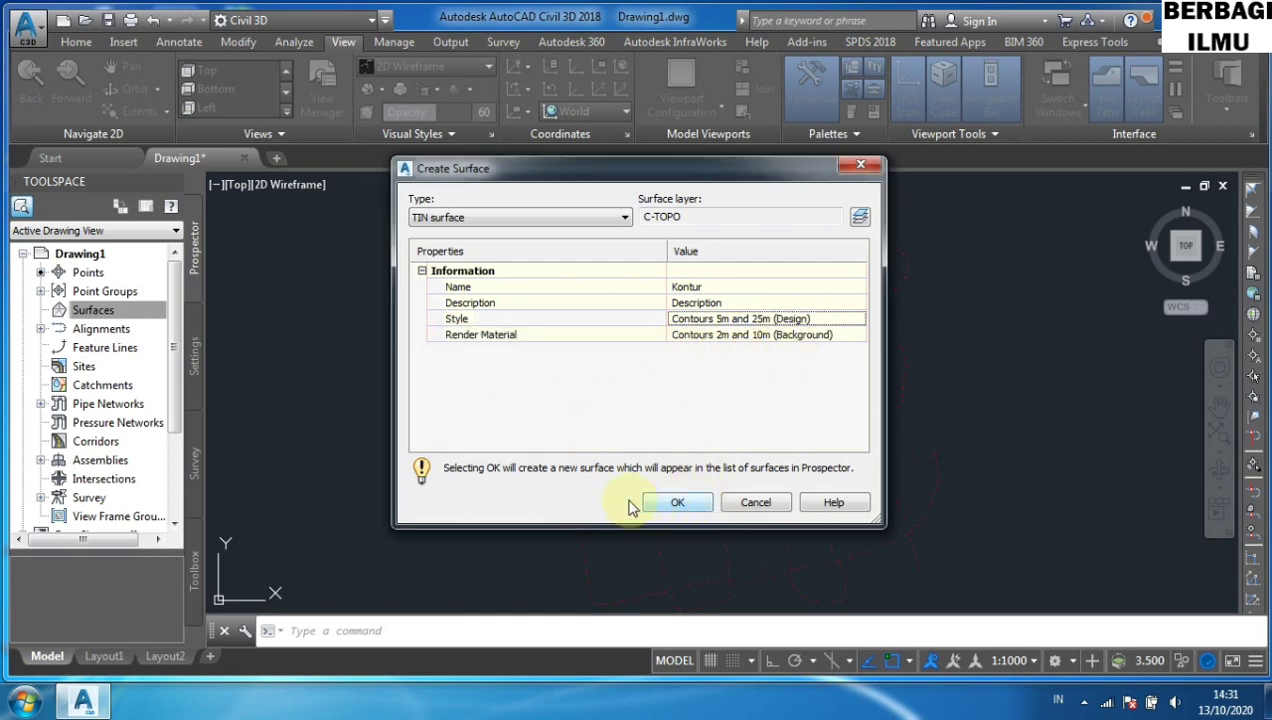
pyautogui.click(678, 503)
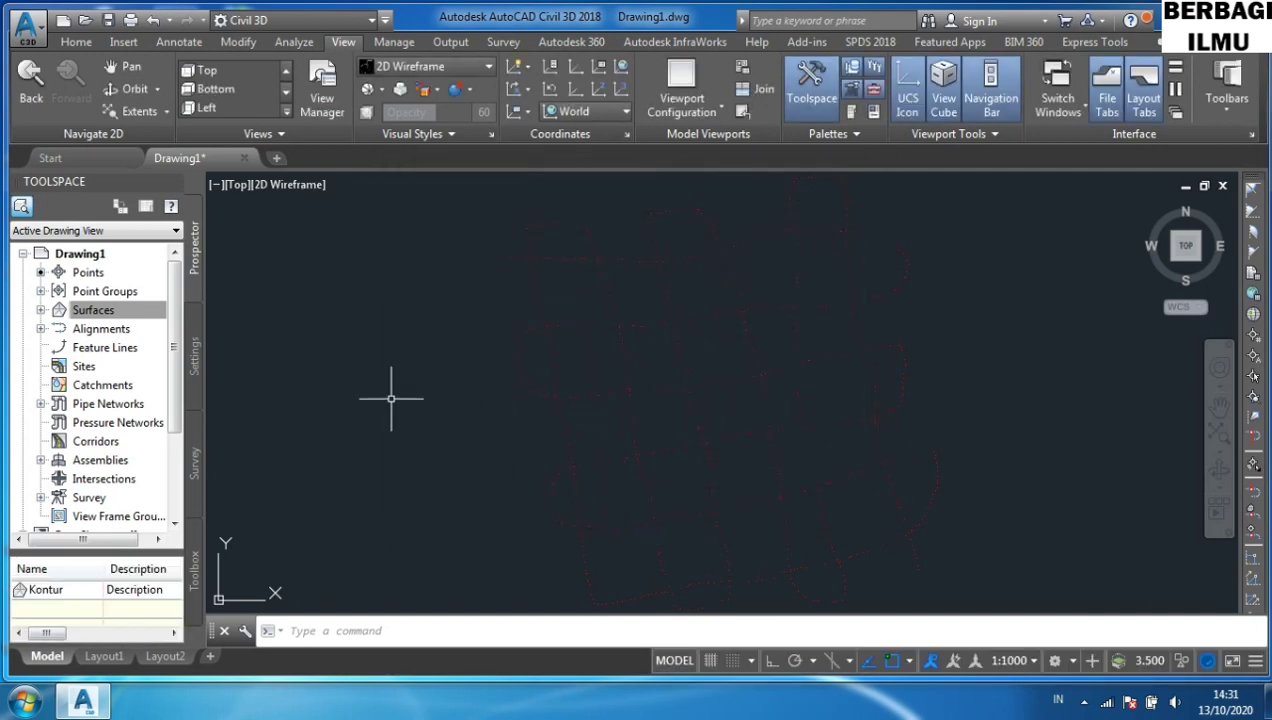
# Widen the Toolspace and add the _All Points point group to the Kontur surface's definition
pyautogui.click(82, 312)
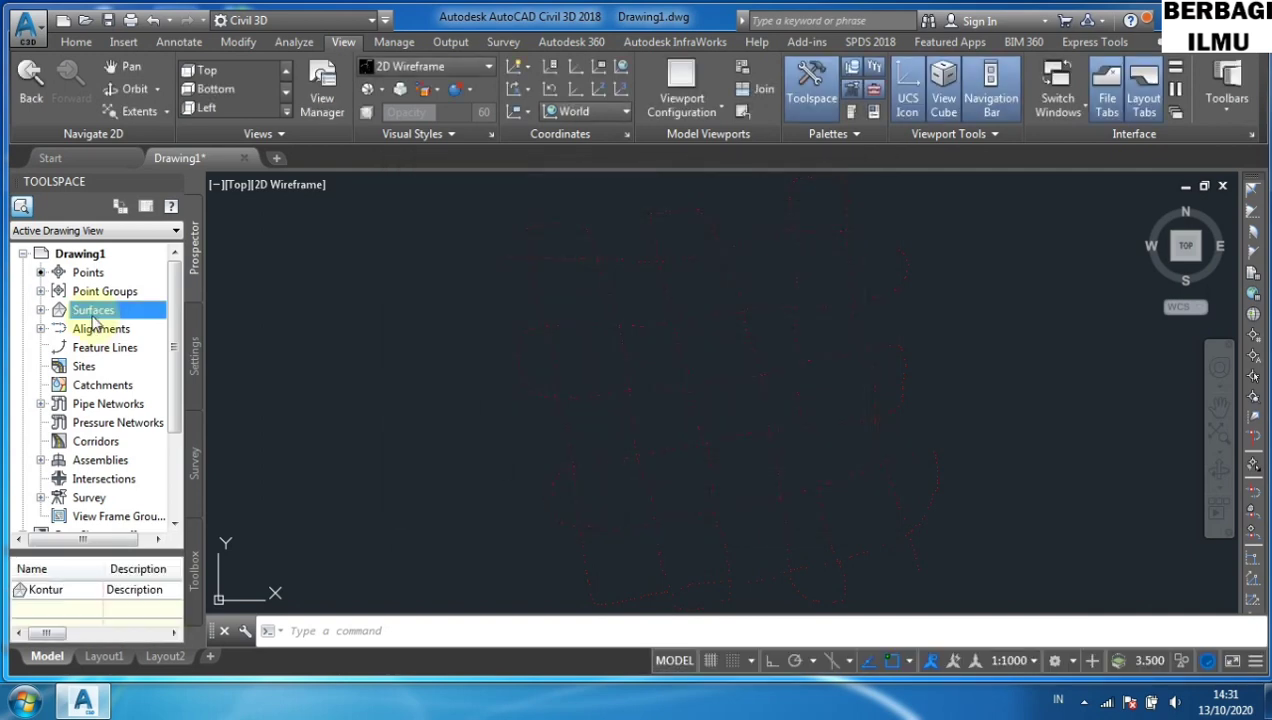
pyautogui.click(41, 311)
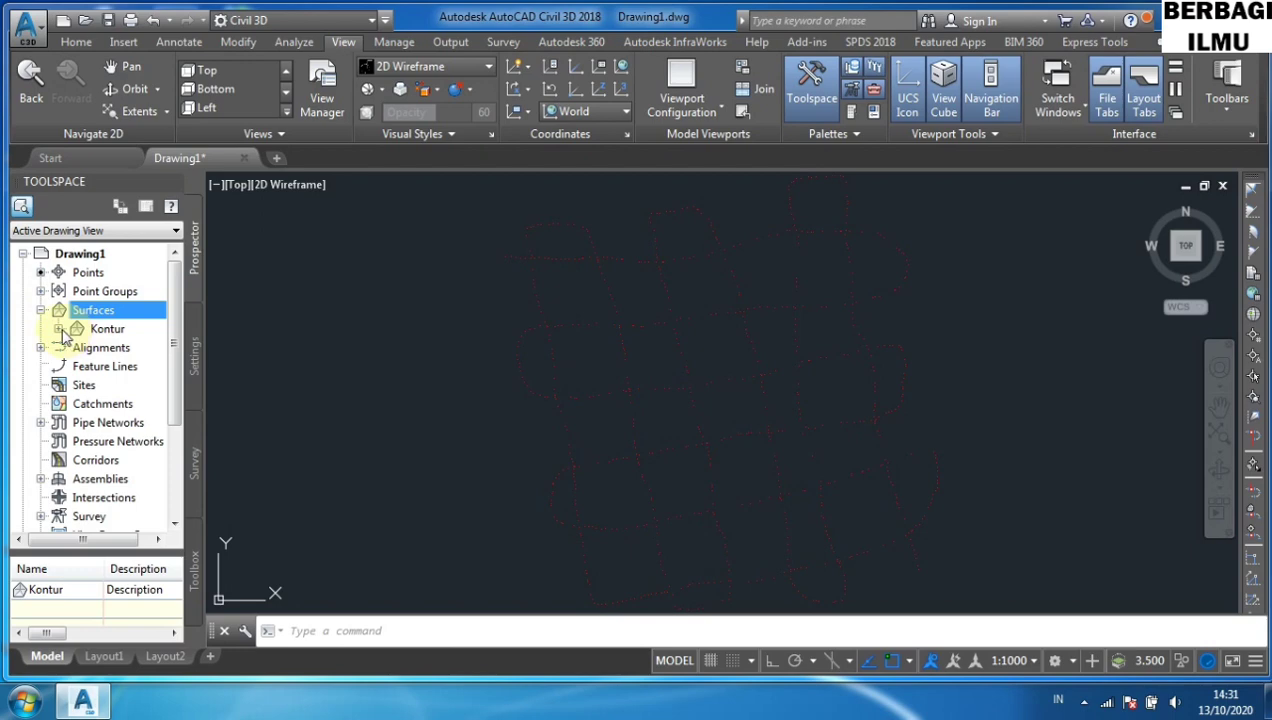
pyautogui.click(59, 329)
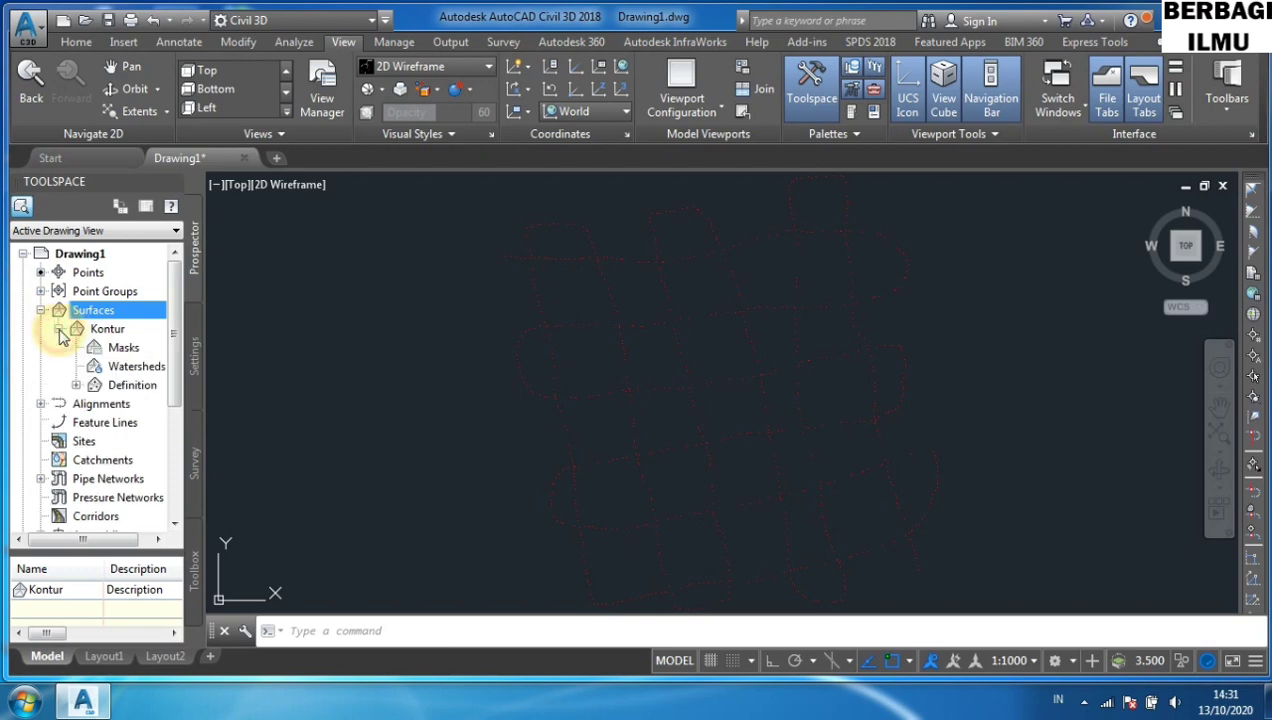
pyautogui.click(76, 385)
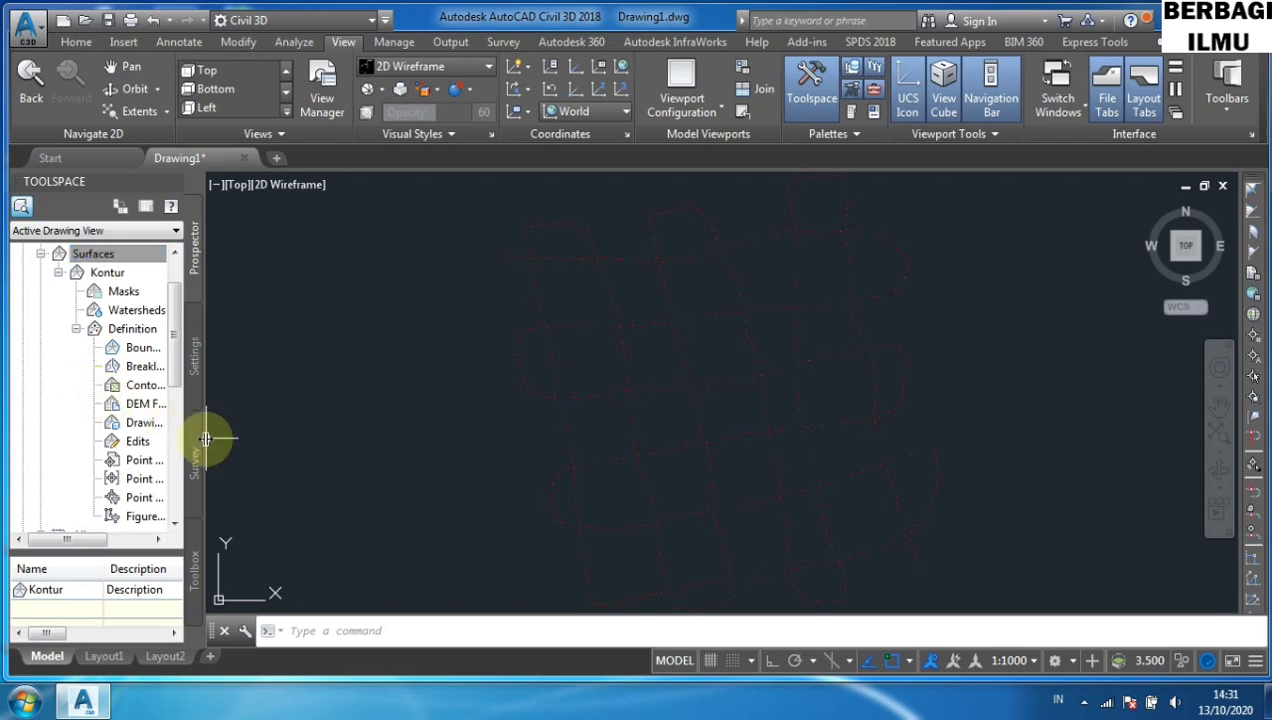
pyautogui.moveTo(205, 438); pyautogui.dragTo(252, 442)
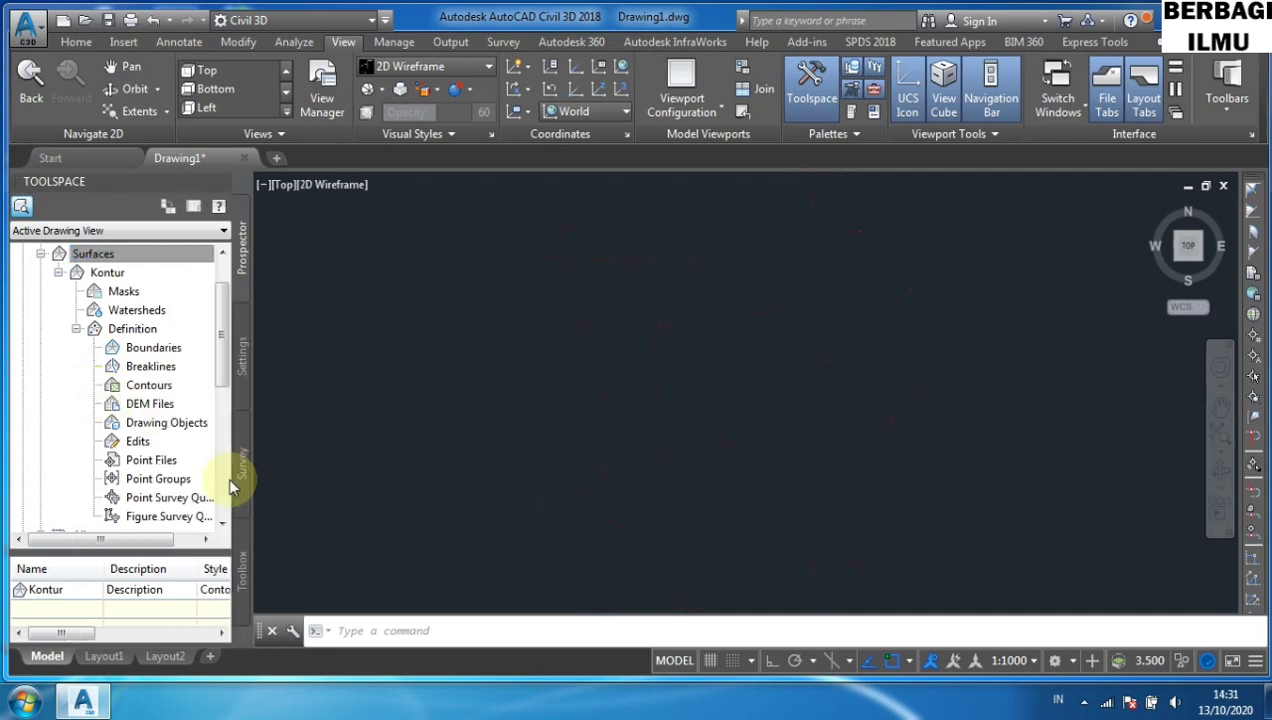
pyautogui.click(158, 479)
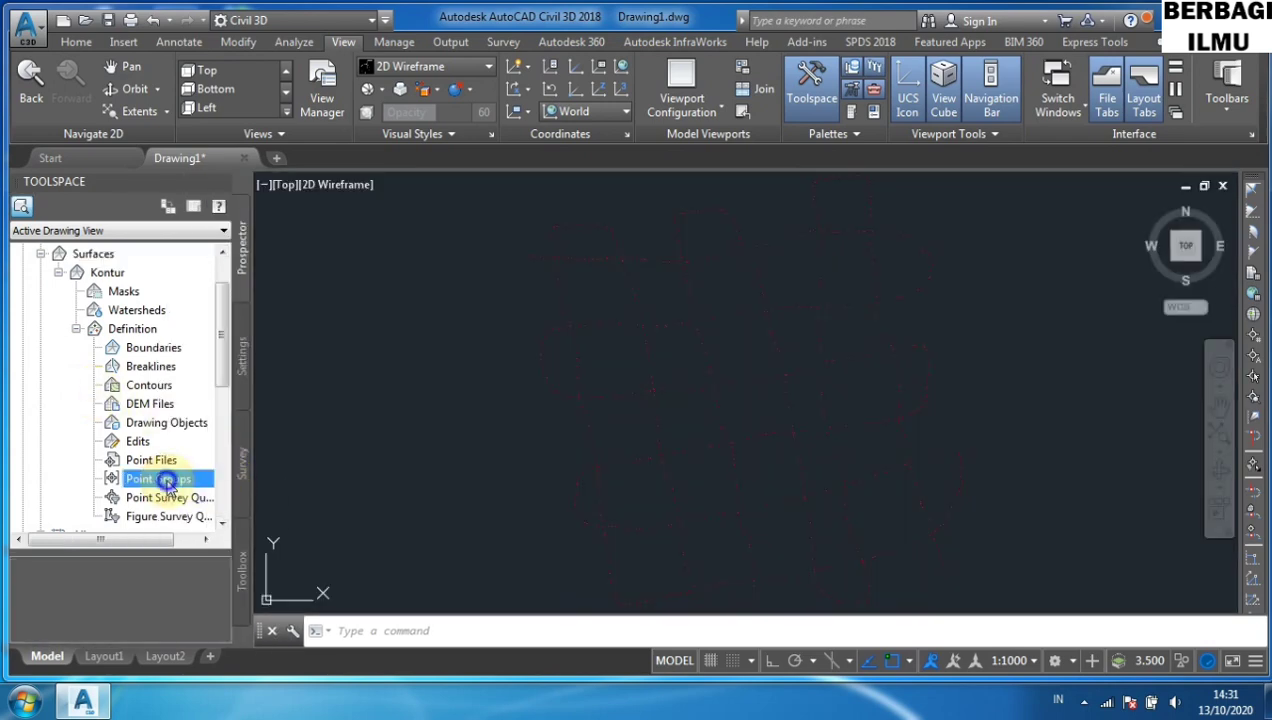
pyautogui.rightClick(168, 481)
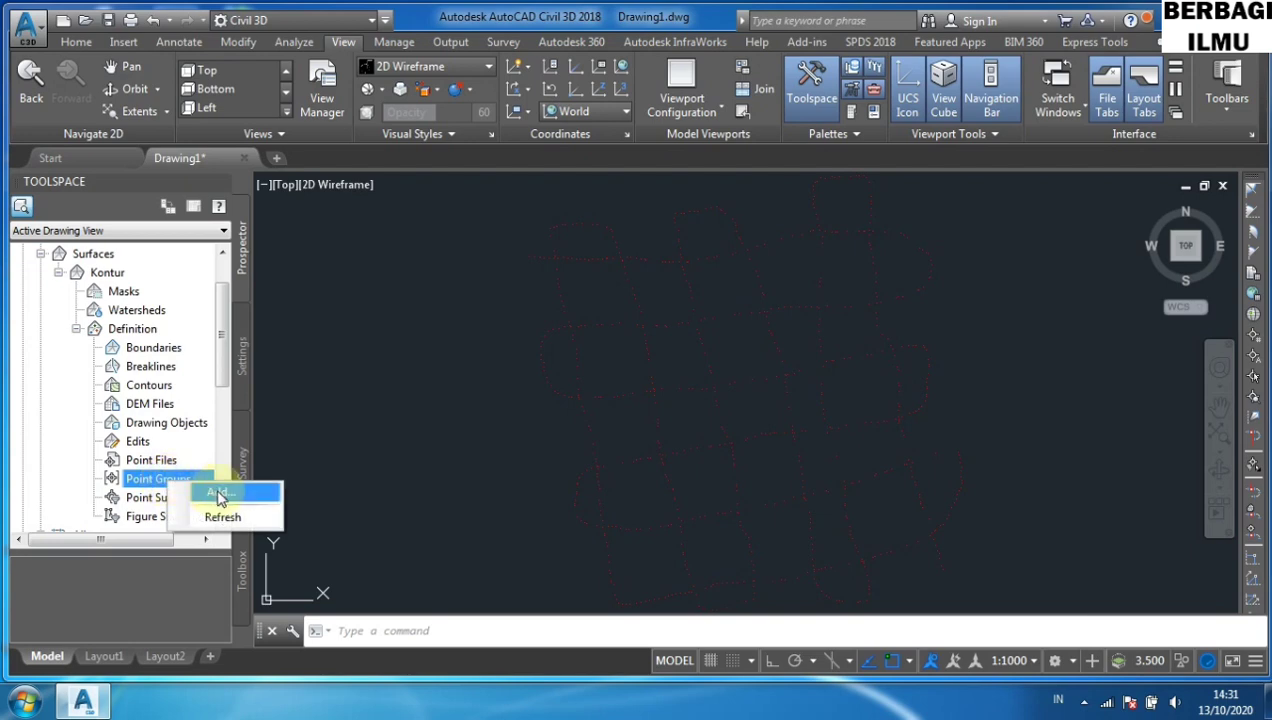
pyautogui.click(219, 494)
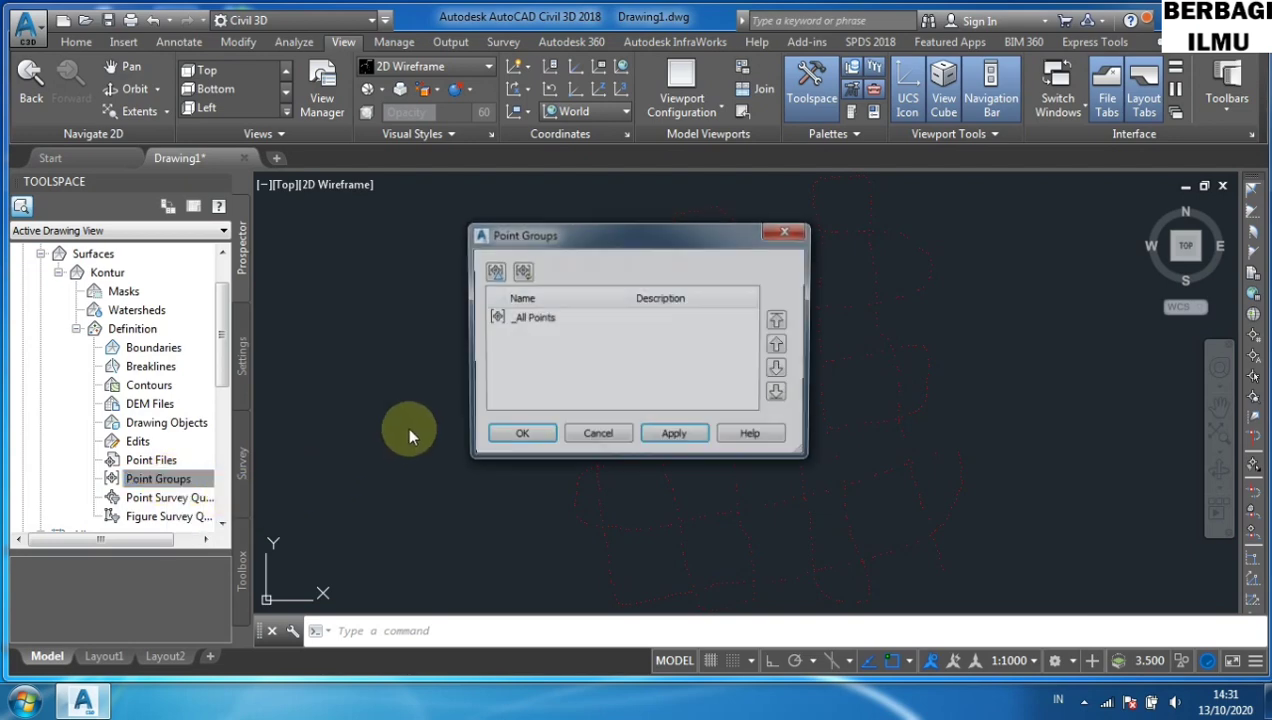
pyautogui.click(522, 320)
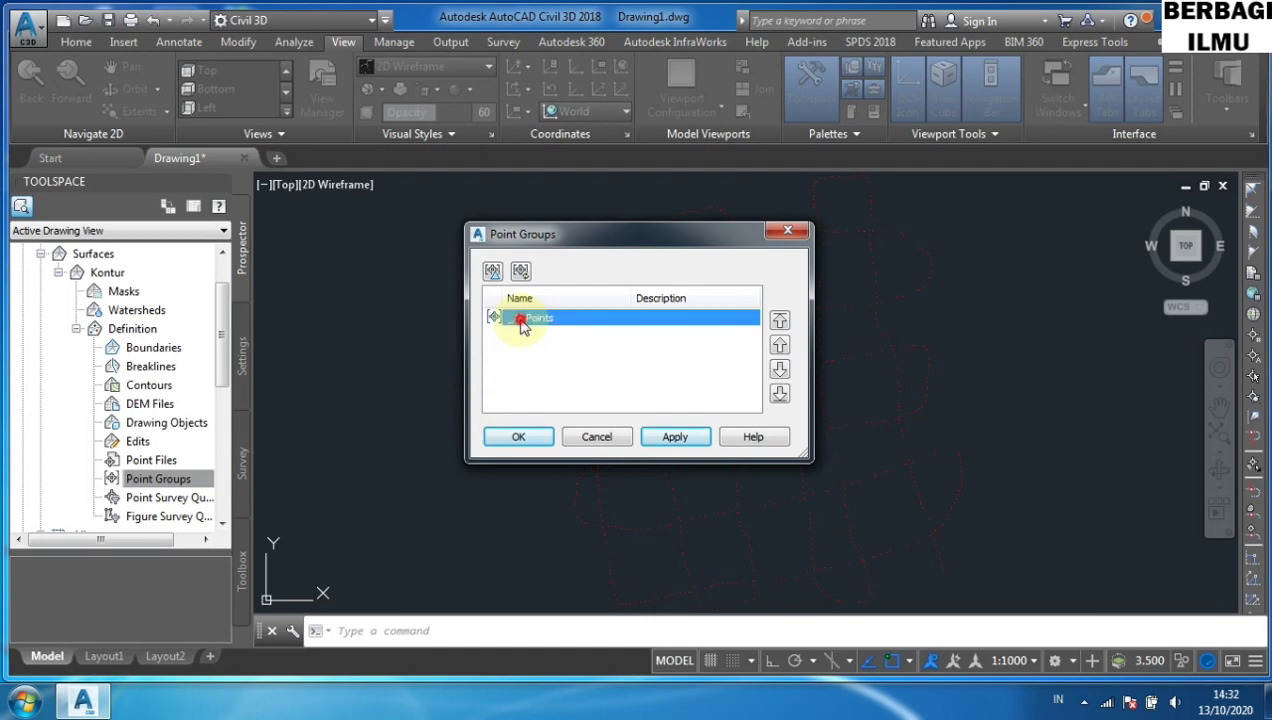
pyautogui.click(522, 436)
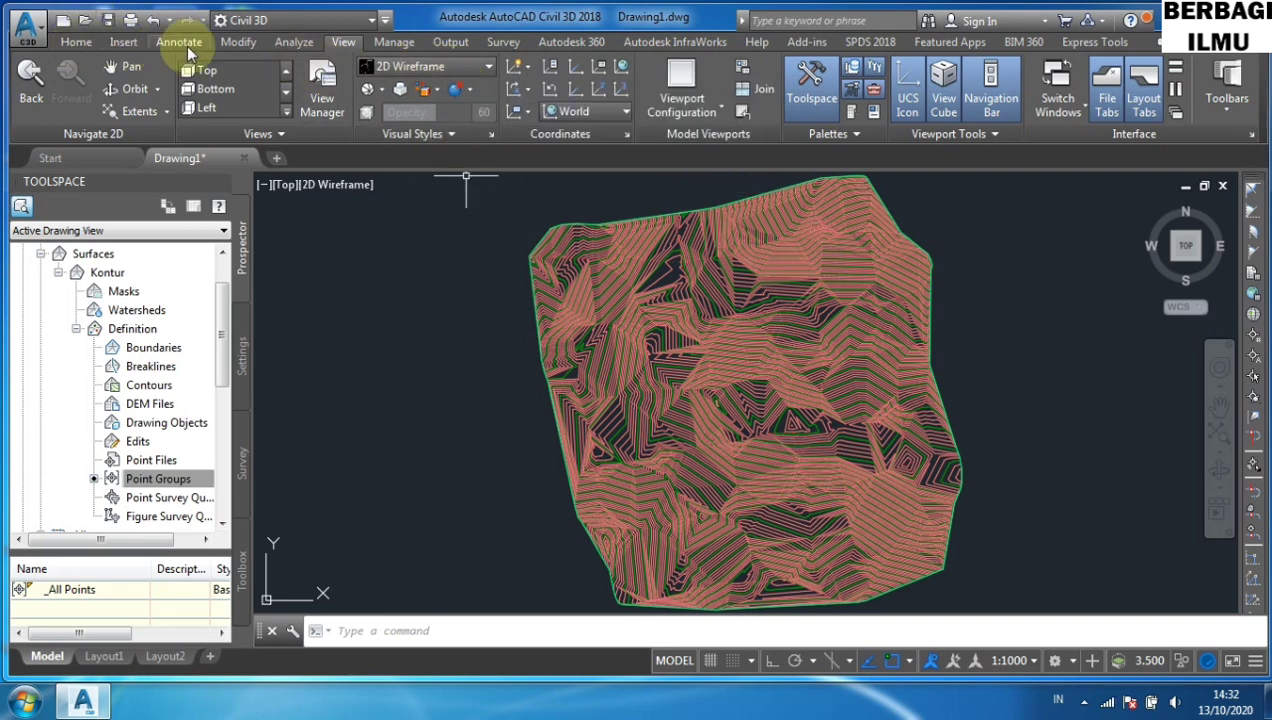
# Display the Kontur surface in the Conceptual visual style and view it from the front, zoomed to its extents
pyautogui.click(345, 46)
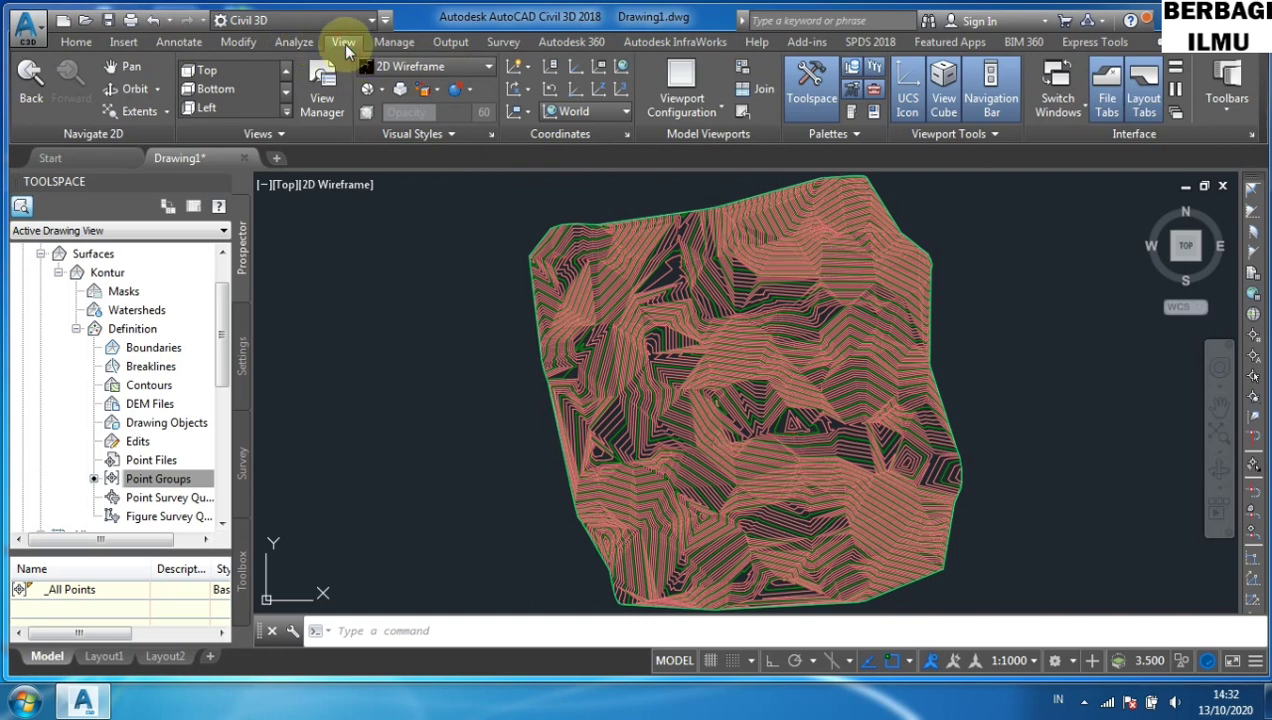
pyautogui.click(487, 75)
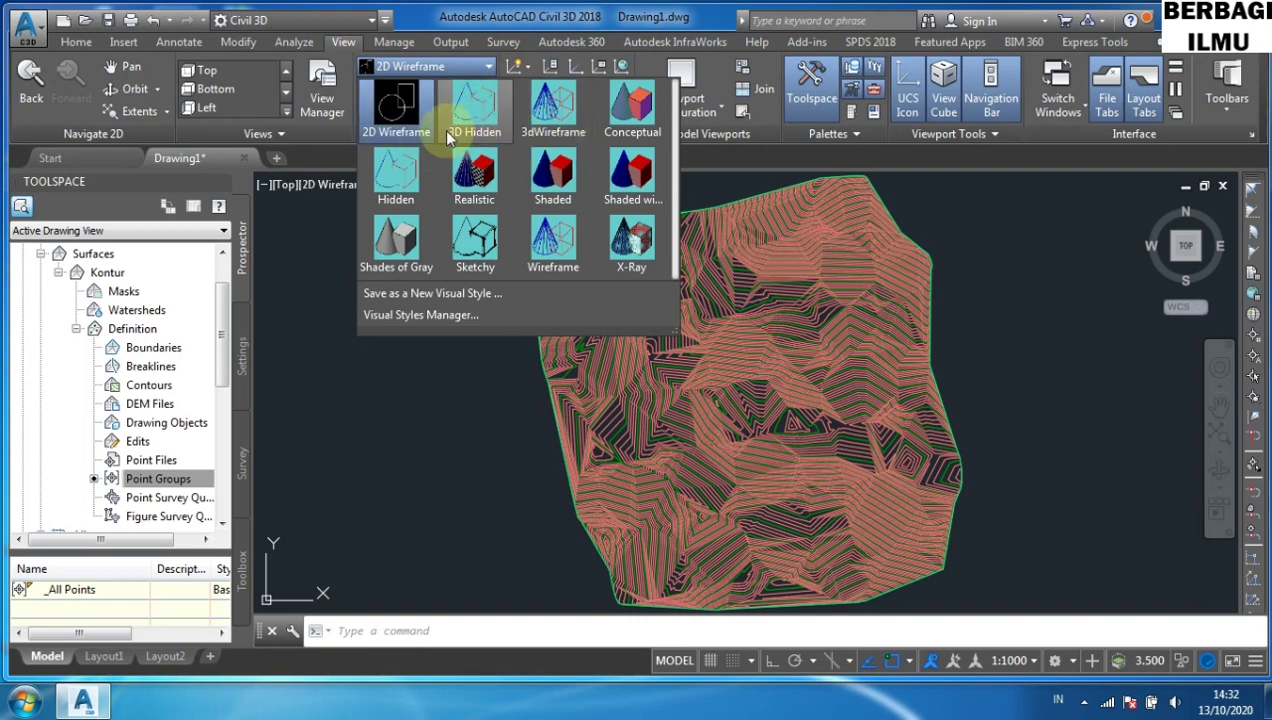
pyautogui.click(641, 117)
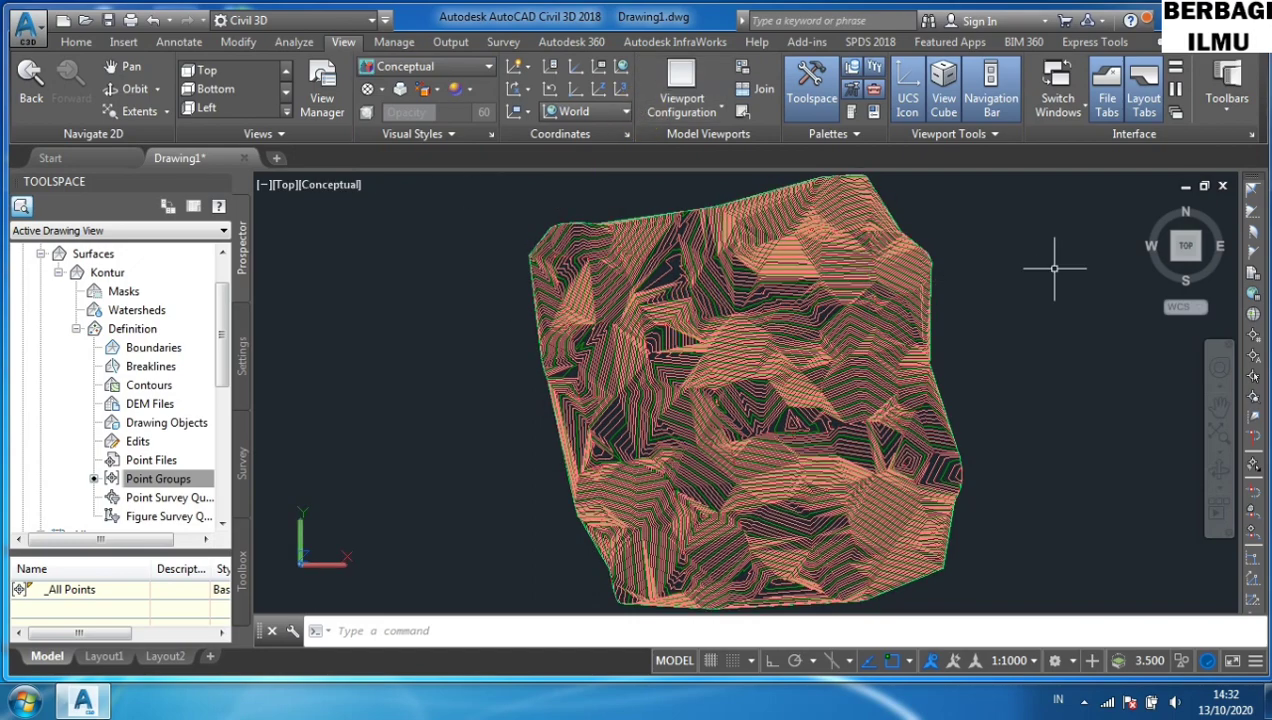
pyautogui.click(1187, 274)
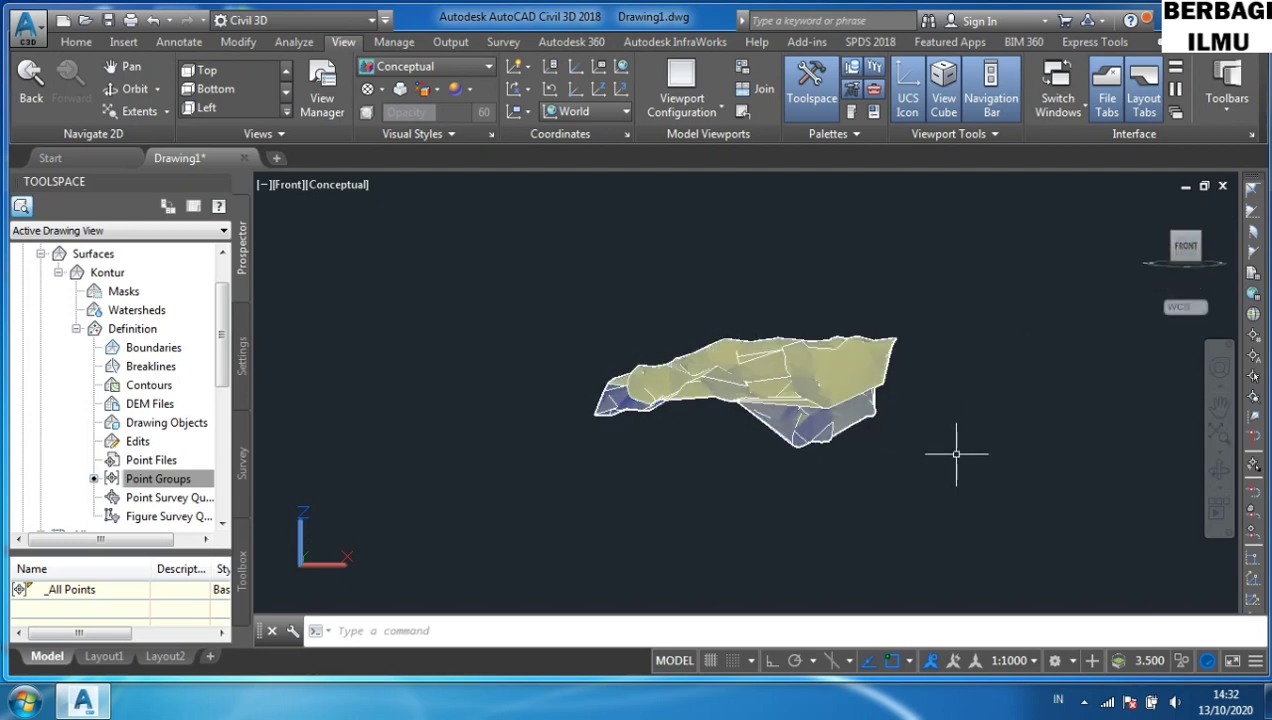
pyautogui.write('z')
pyautogui.press('Return')
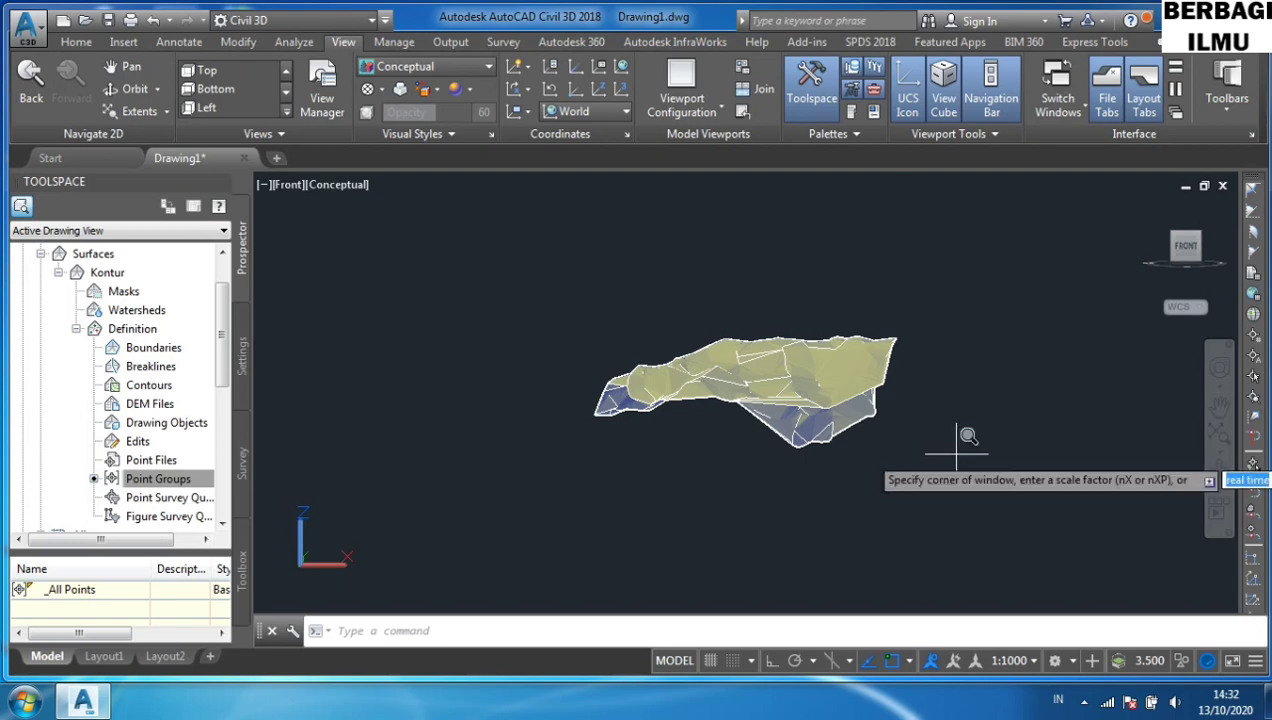
pyautogui.write('e')
pyautogui.press('Return')
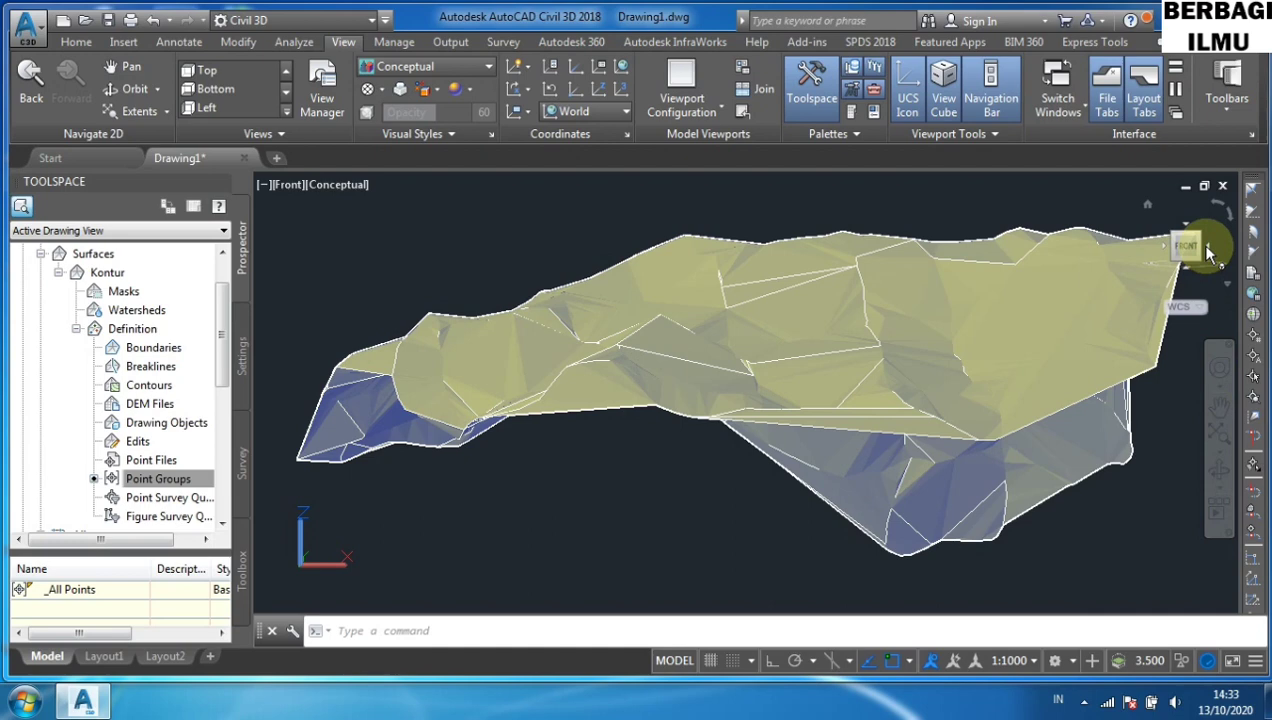
# View the shaded surface from its right, back and left sides, and zoom the left view to the extents
pyautogui.click(1208, 248)
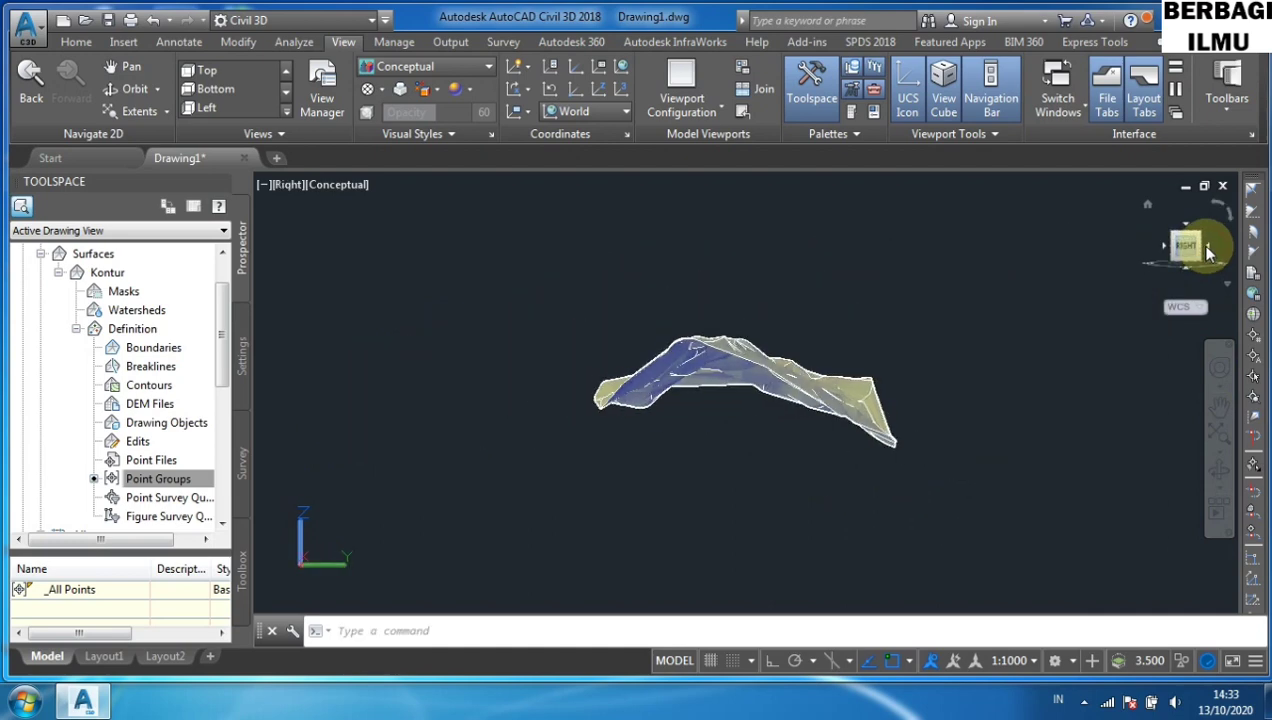
pyautogui.click(1208, 248)
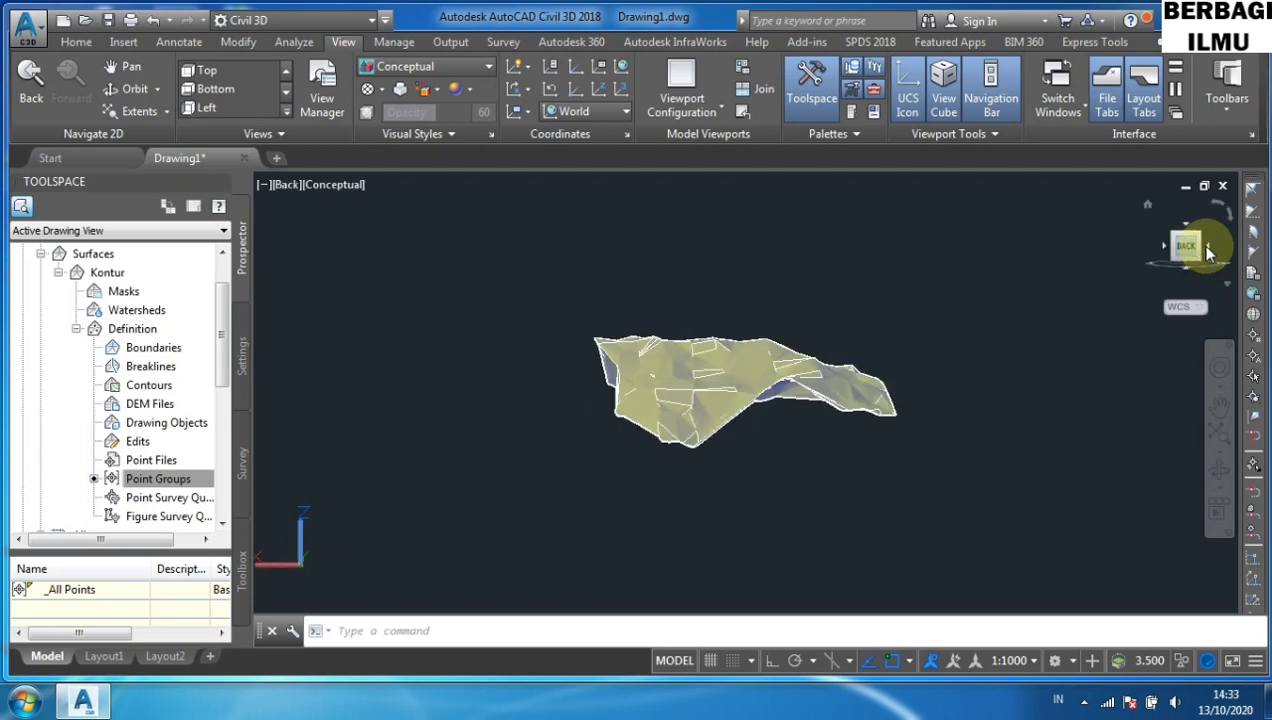
pyautogui.click(1208, 248)
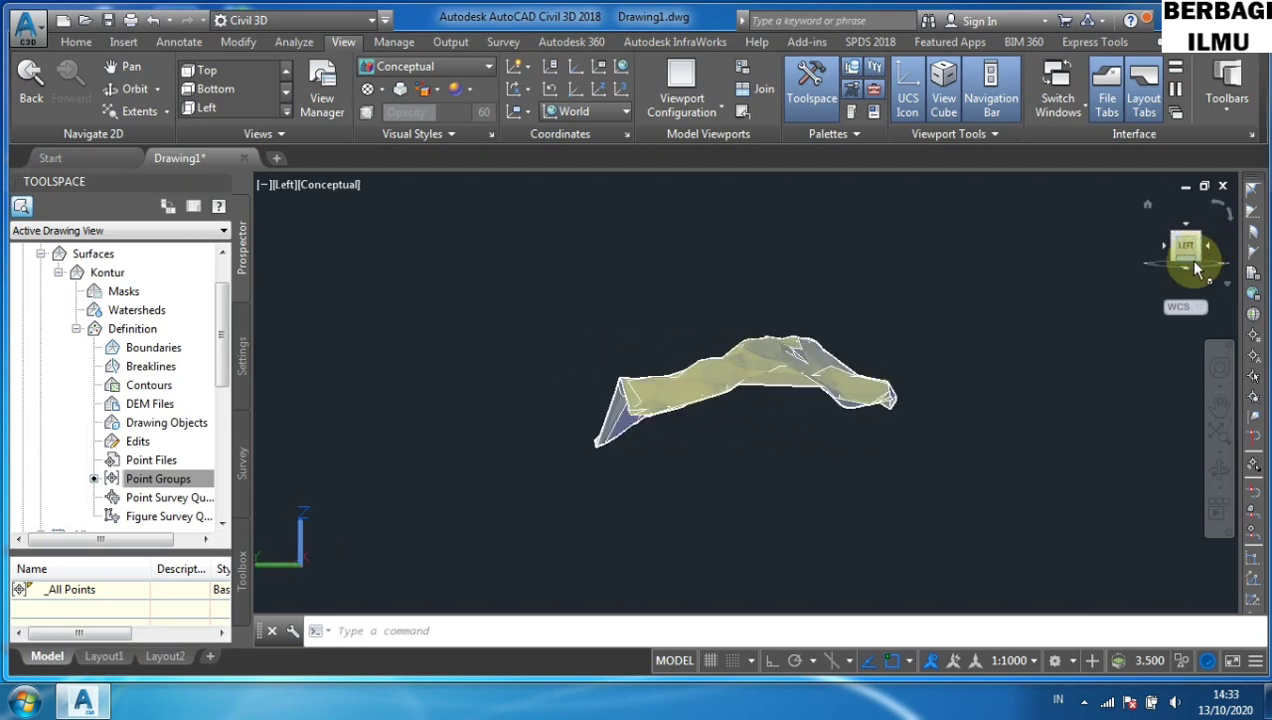
pyautogui.write('z')
pyautogui.press('Return')
pyautogui.write('e')
pyautogui.press('Return')
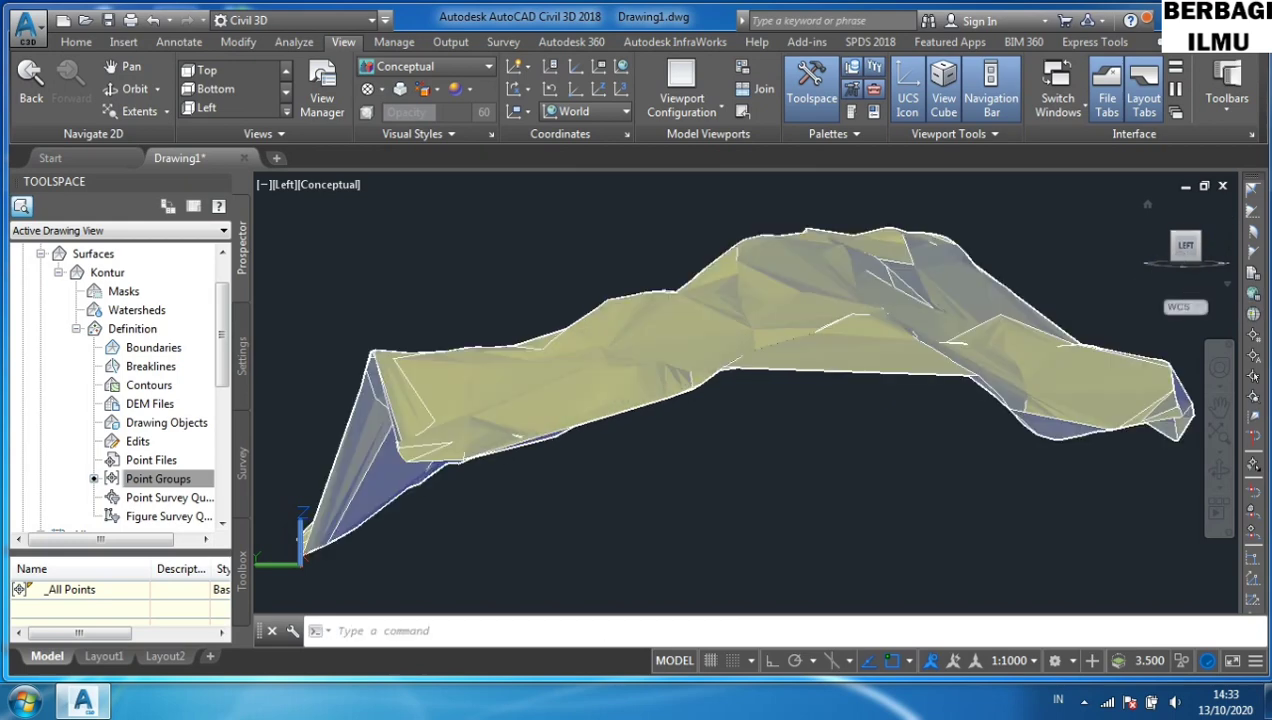
# View the surface from the top and the front, and zoom the front view to the extents
pyautogui.click(1186, 228)
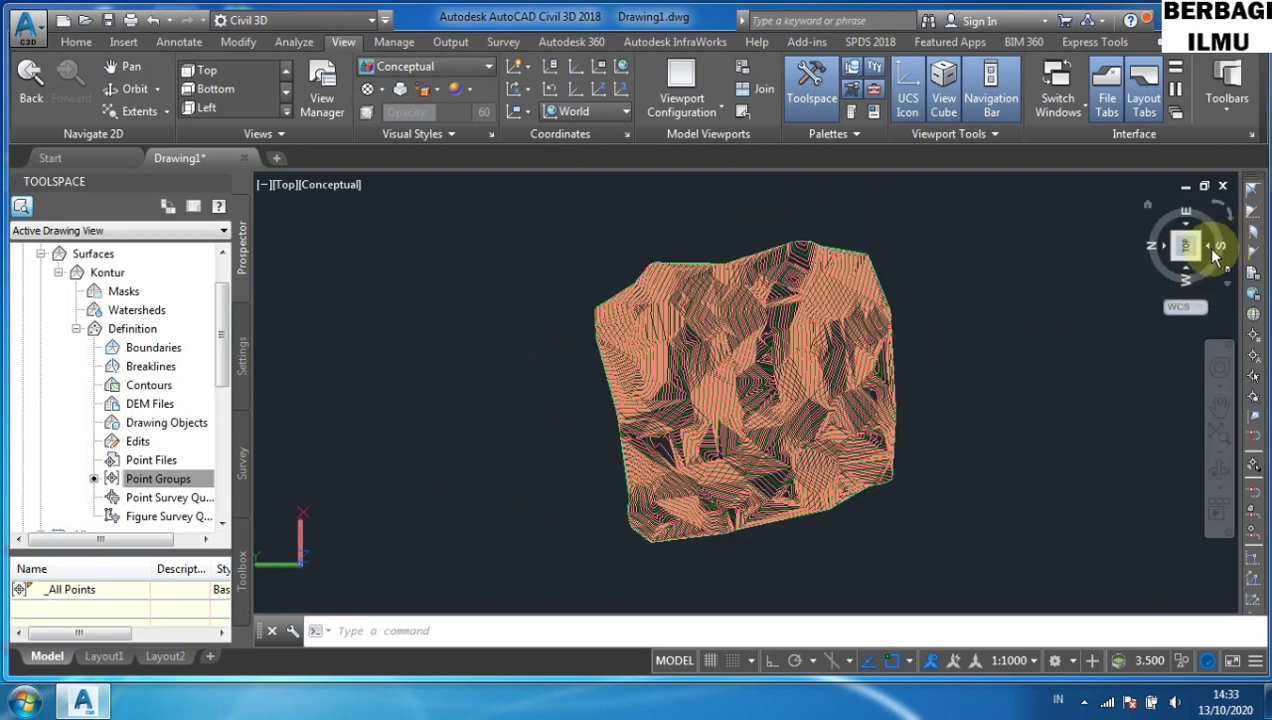
pyautogui.click(1211, 248)
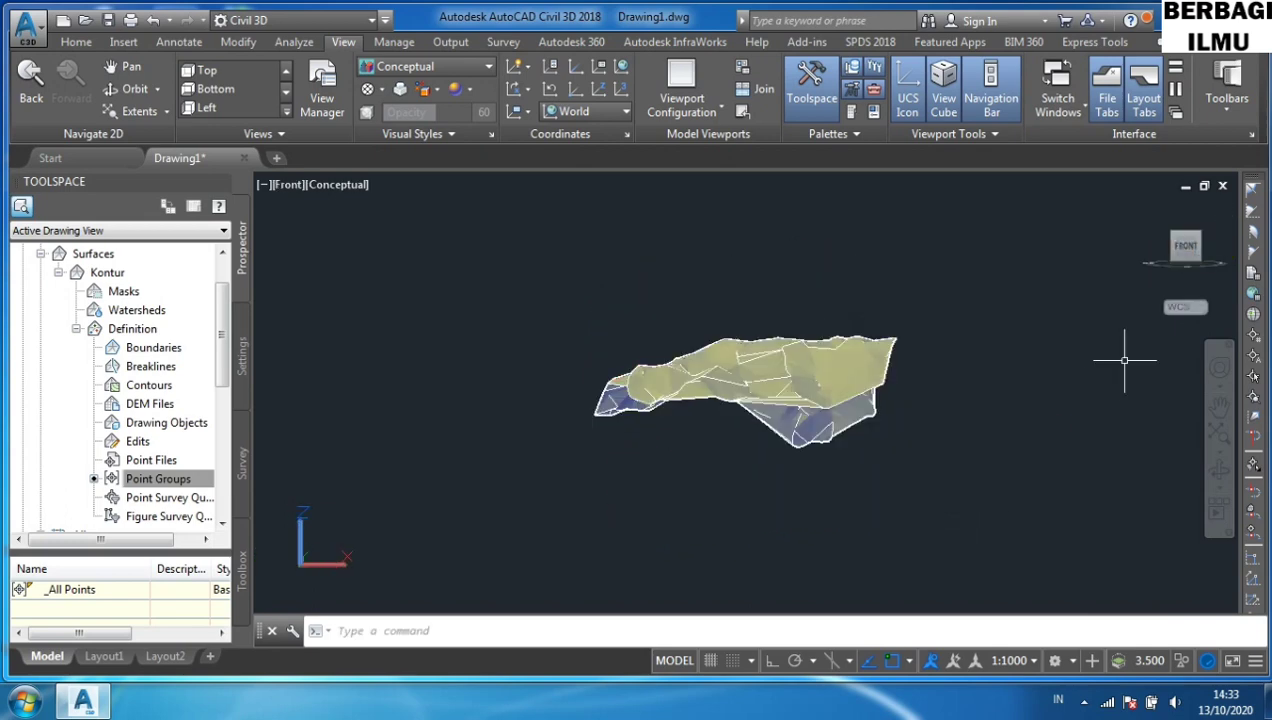
pyautogui.write('z')
pyautogui.press('Return')
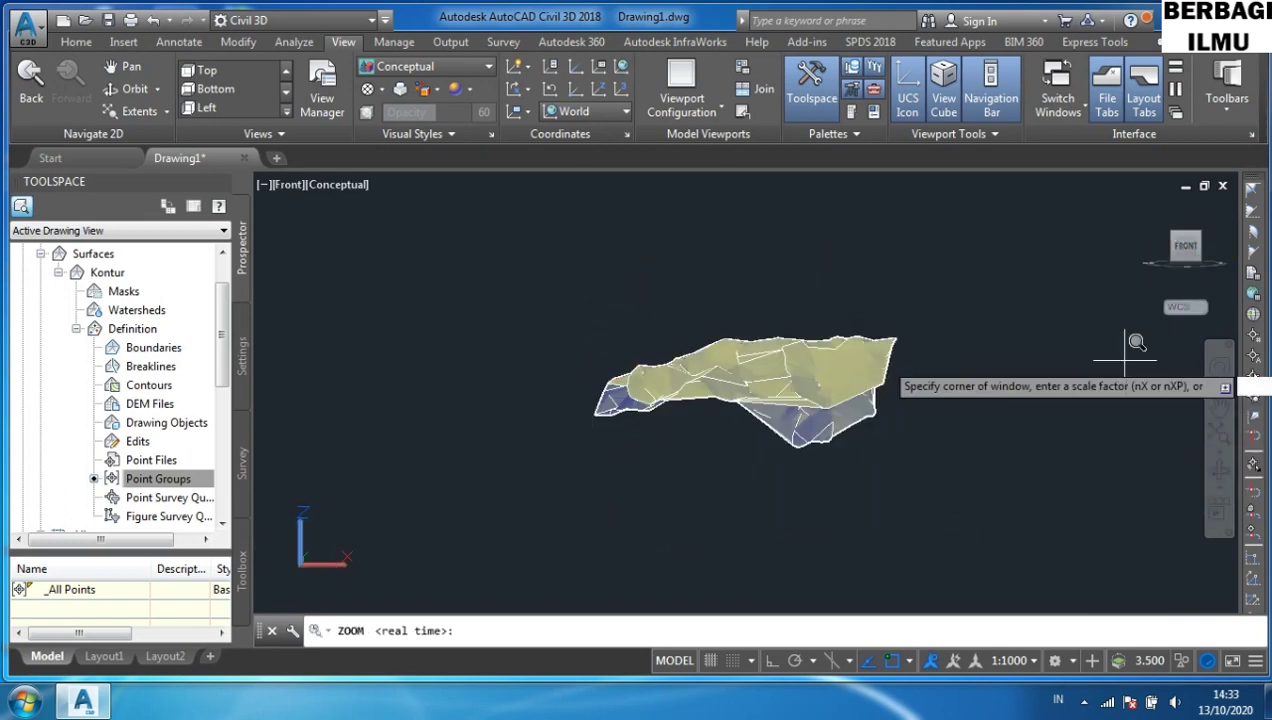
pyautogui.write('e')
pyautogui.press('Return')
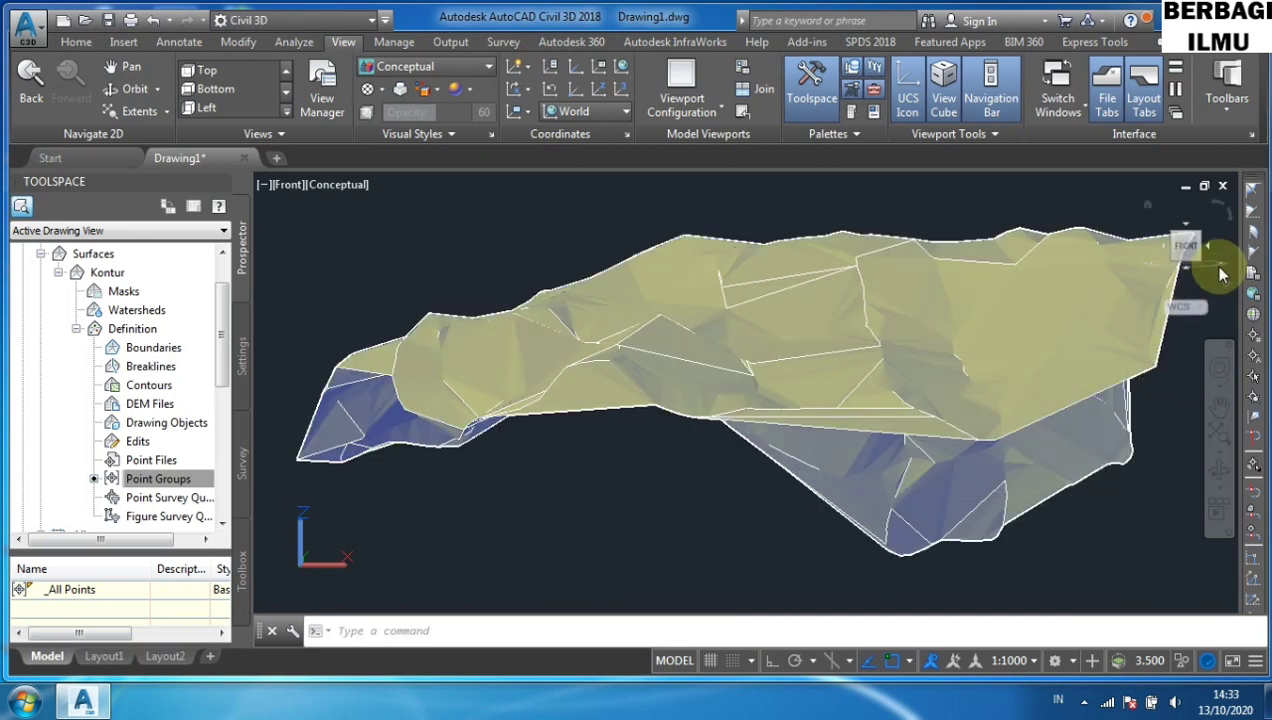
# Roll the front view 90 degrees clockwise and switch to the top view of the surface
pyautogui.click(1220, 266)
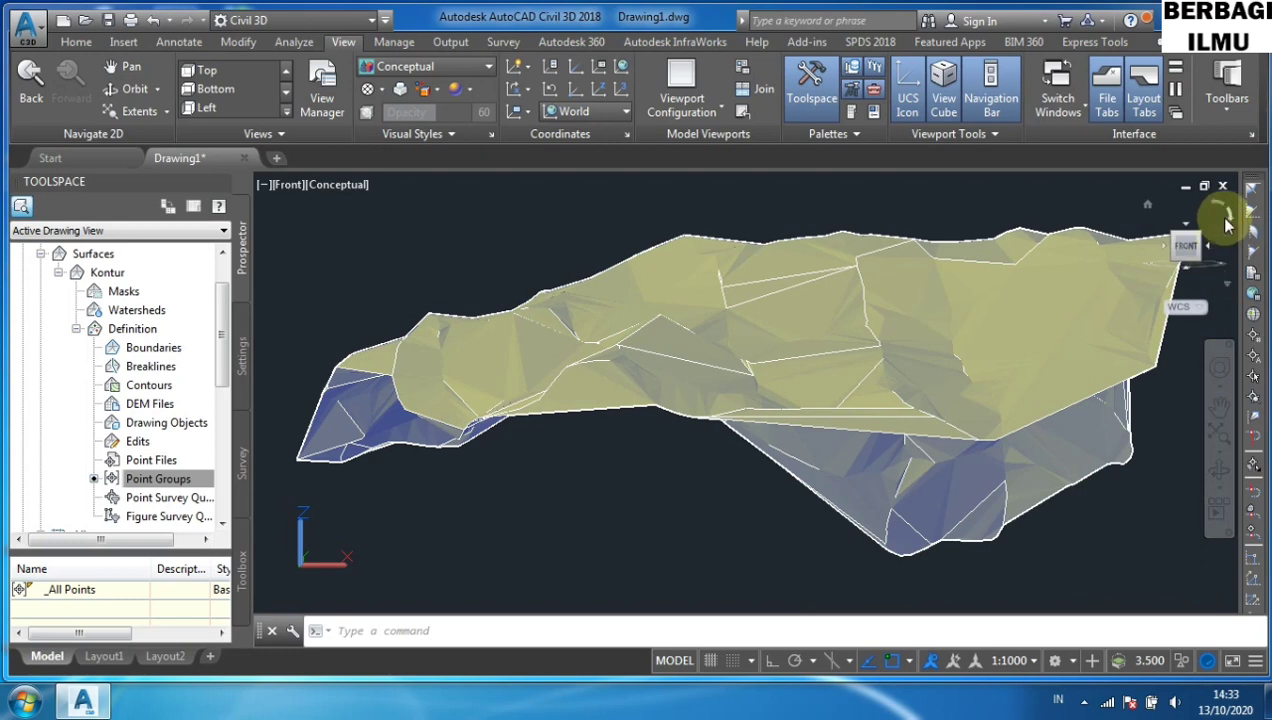
pyautogui.click(1229, 218)
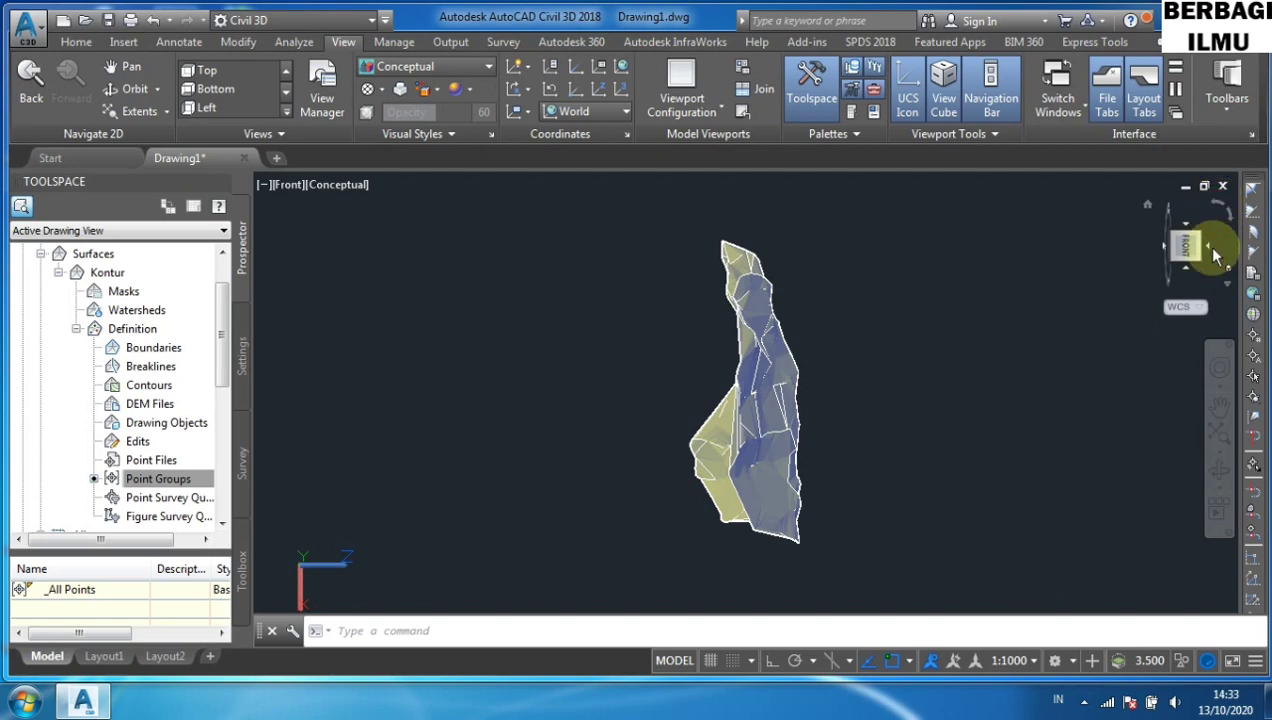
pyautogui.click(1210, 250)
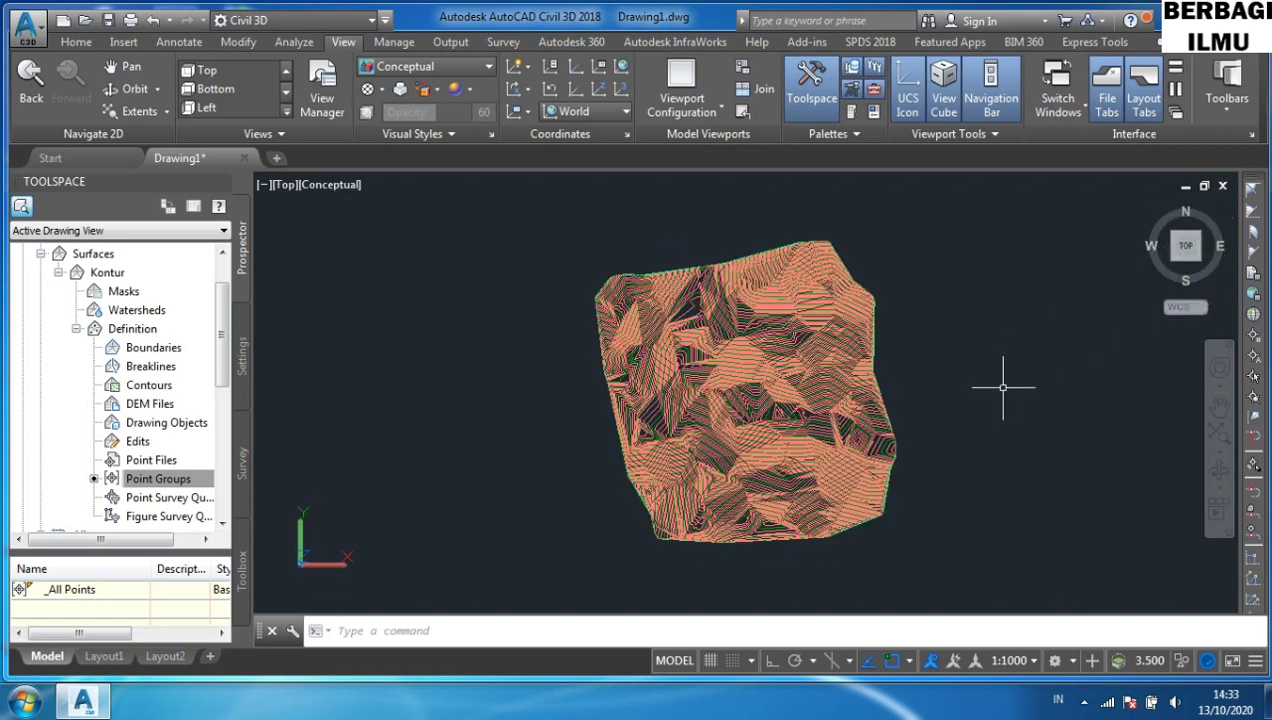
# View the shaded surface from the back and zoom it to the drawing extents
pyautogui.click(1186, 220)
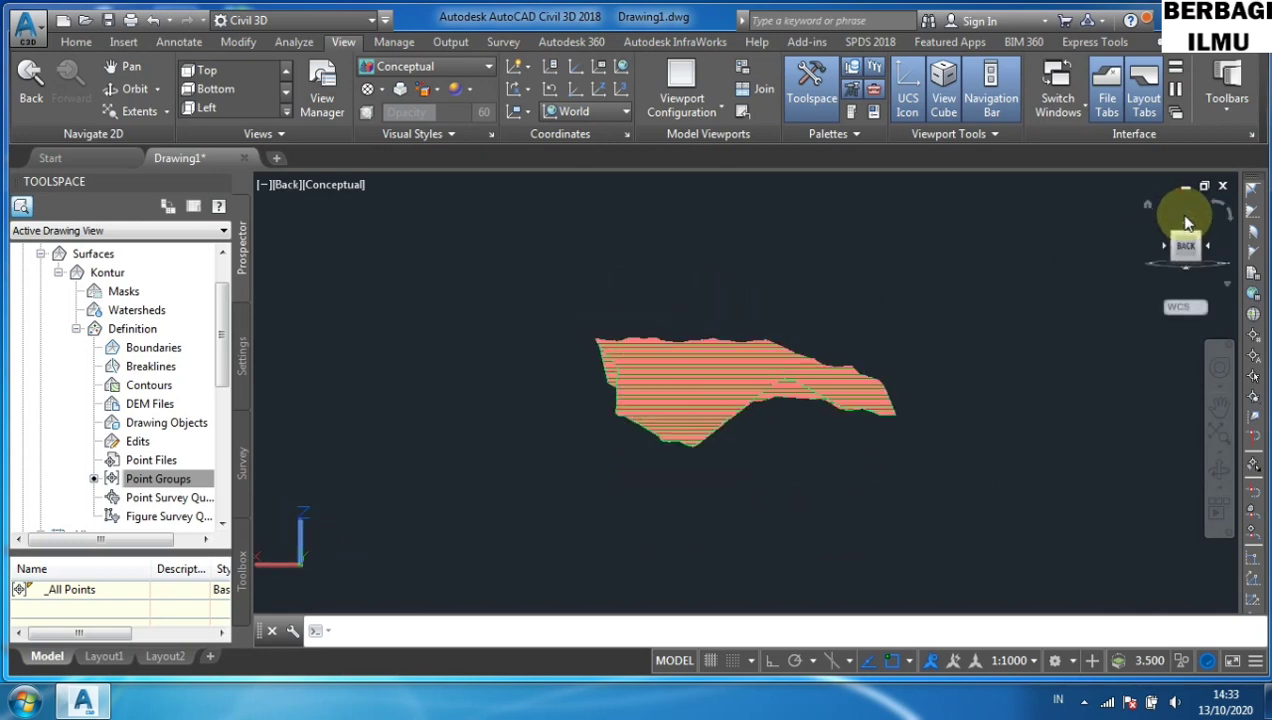
pyautogui.write('z')
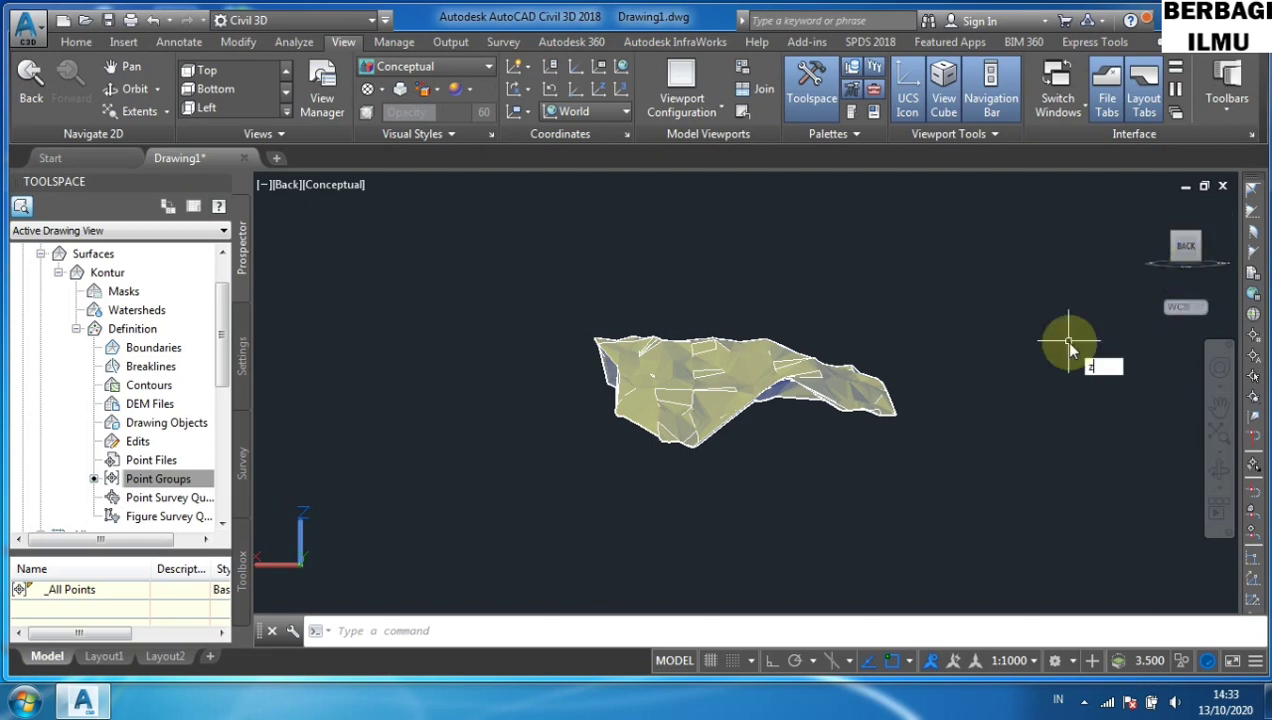
pyautogui.press('Return')
pyautogui.write('e')
pyautogui.press('Return')
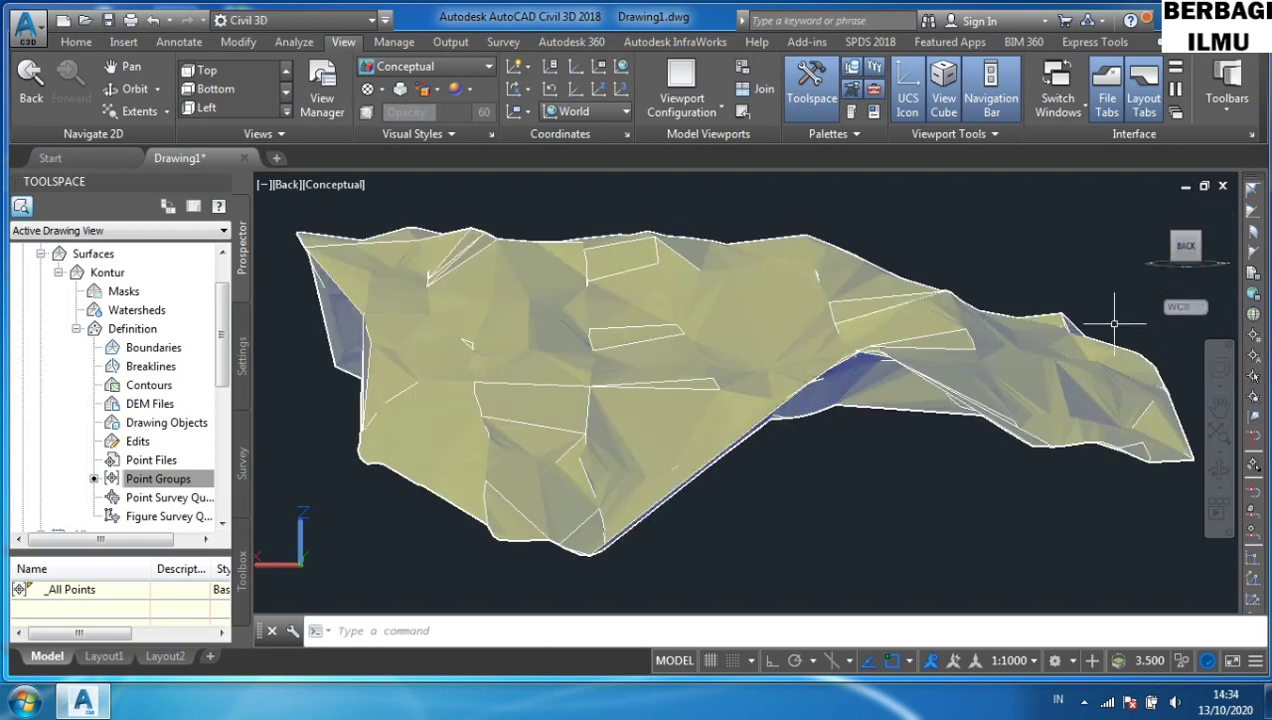
# View the surface from the bottom, rolling the view 90 degrees clockwise and back to north up
pyautogui.click(1186, 272)
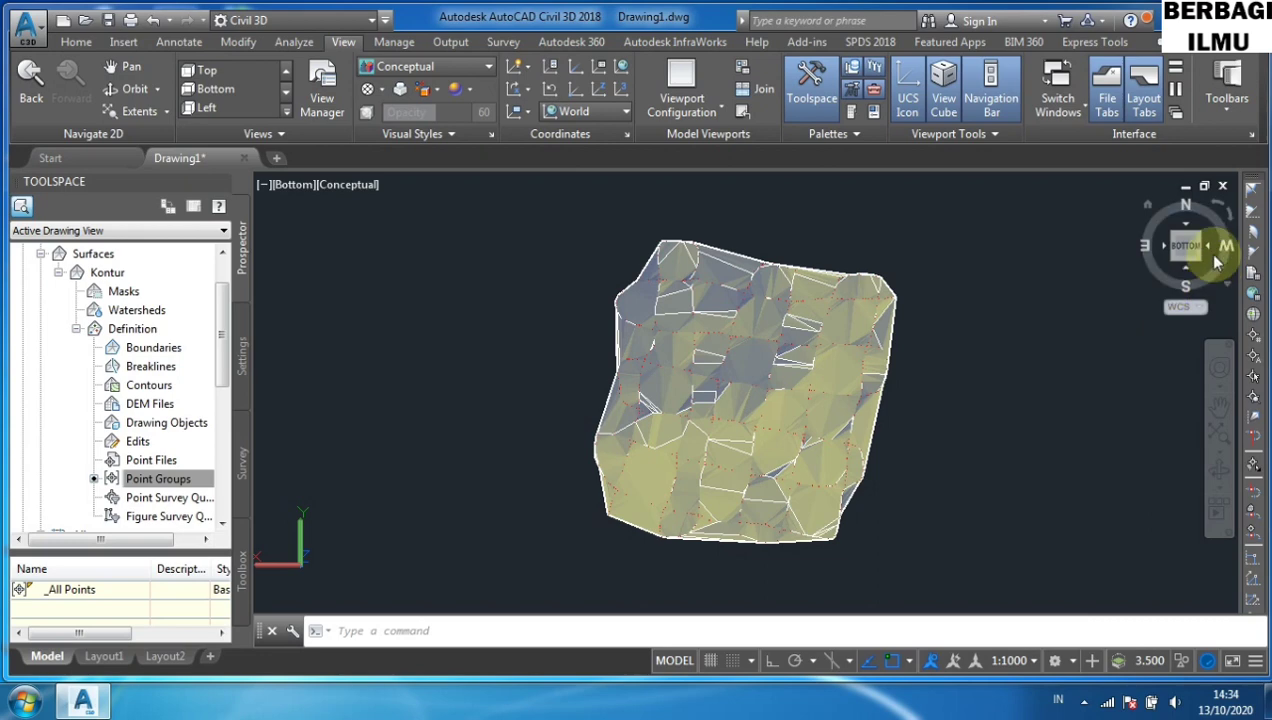
pyautogui.click(1229, 218)
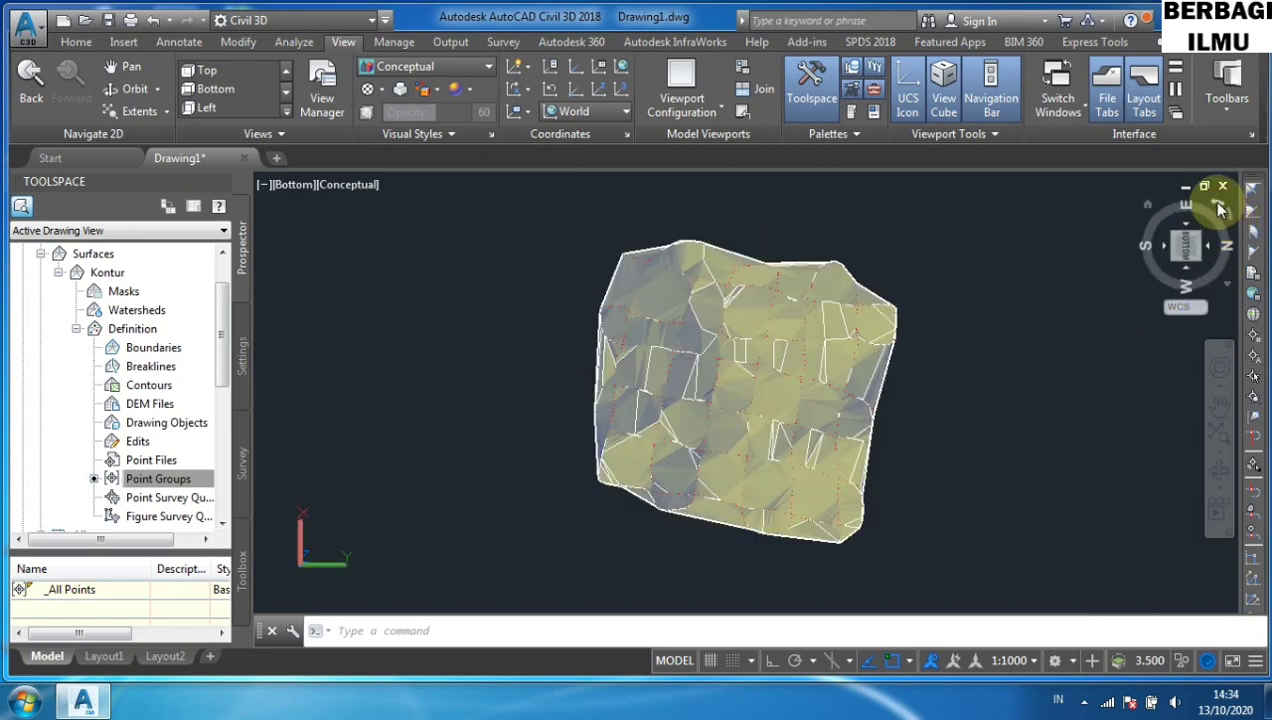
pyautogui.click(1218, 206)
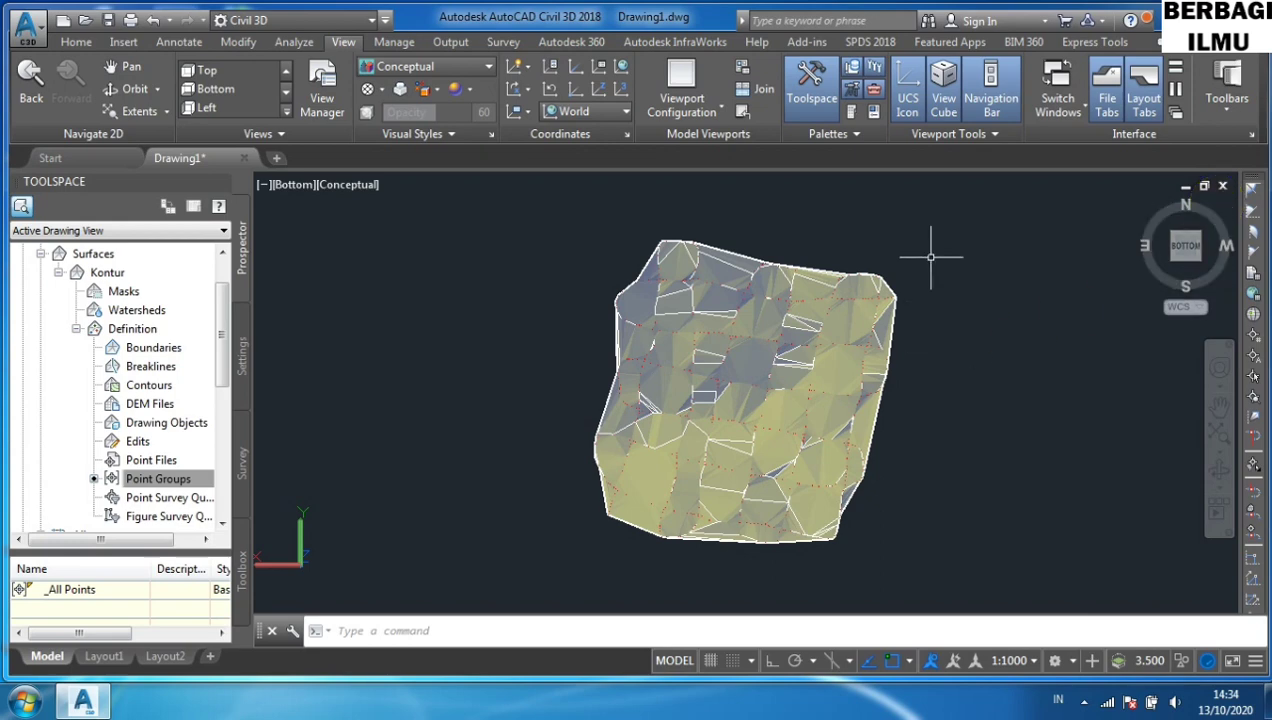
# Set the visual style back to 2D Wireframe and show the Windows desktop
pyautogui.click(445, 66)
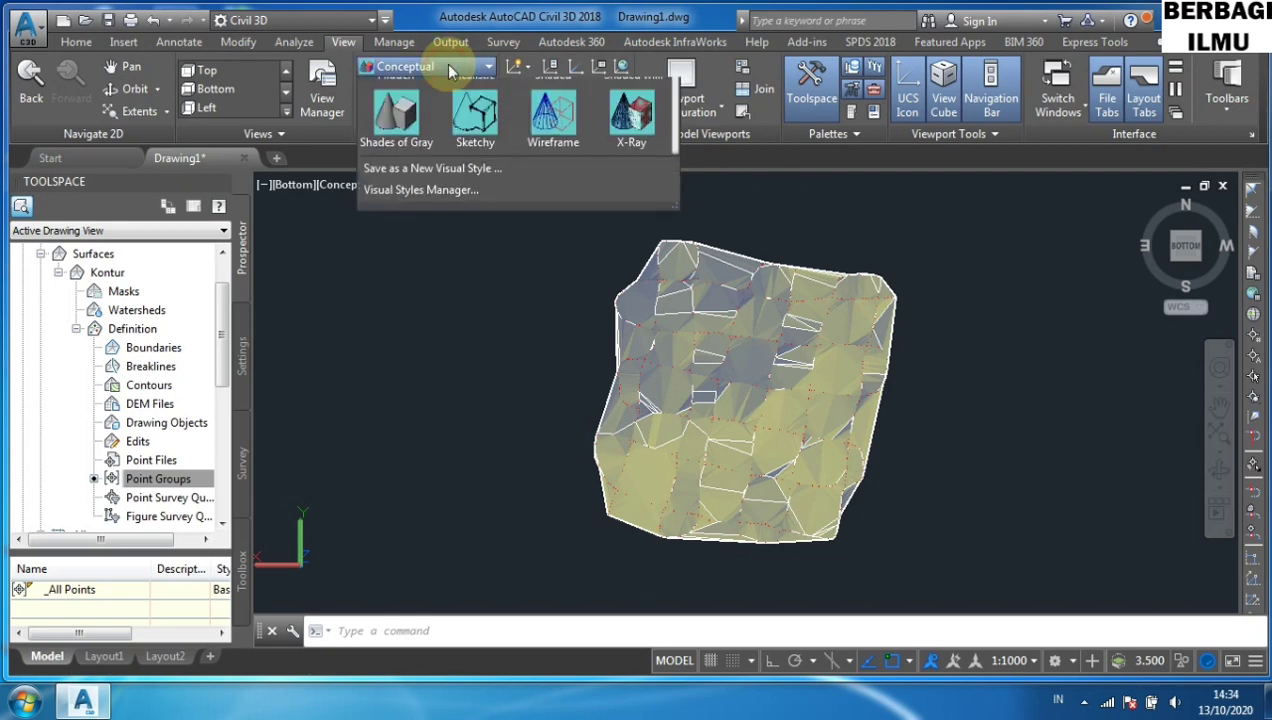
pyautogui.click(407, 117)
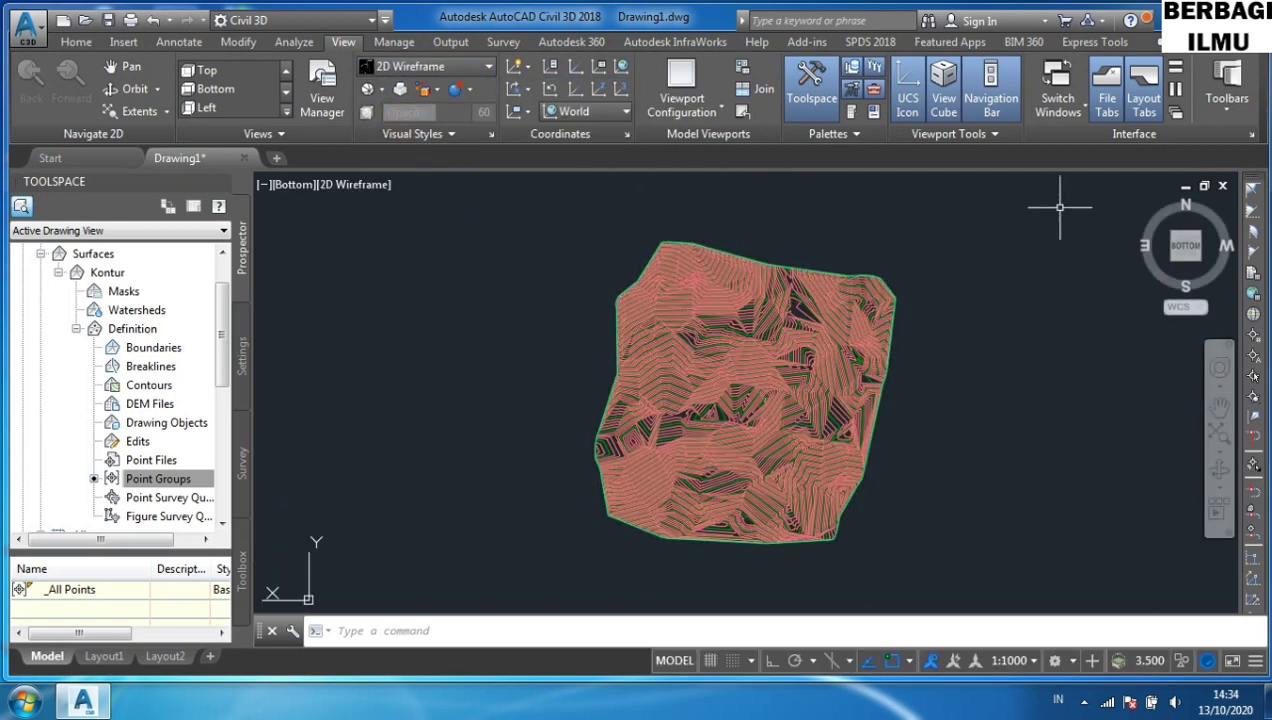
pyautogui.press('super+d')
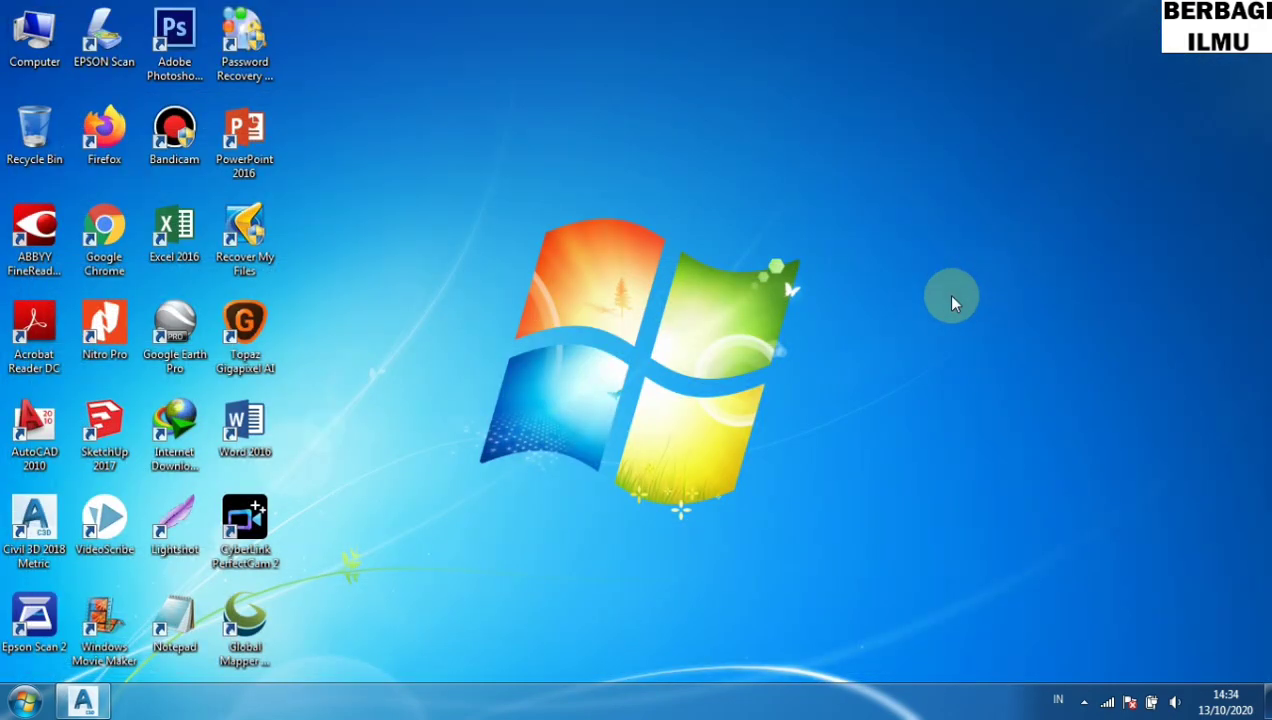